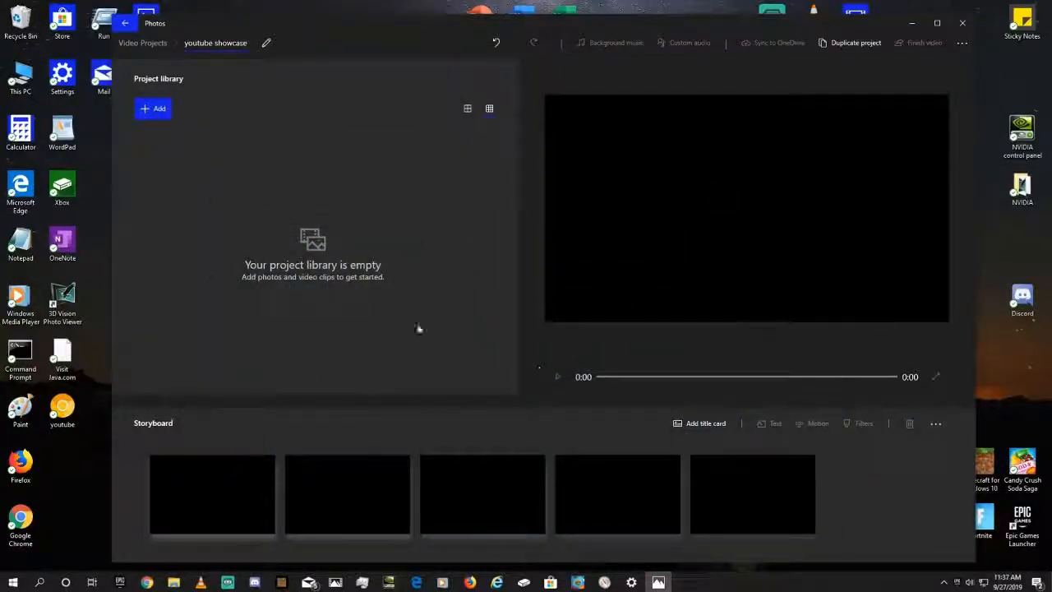
left_click(913, 25)
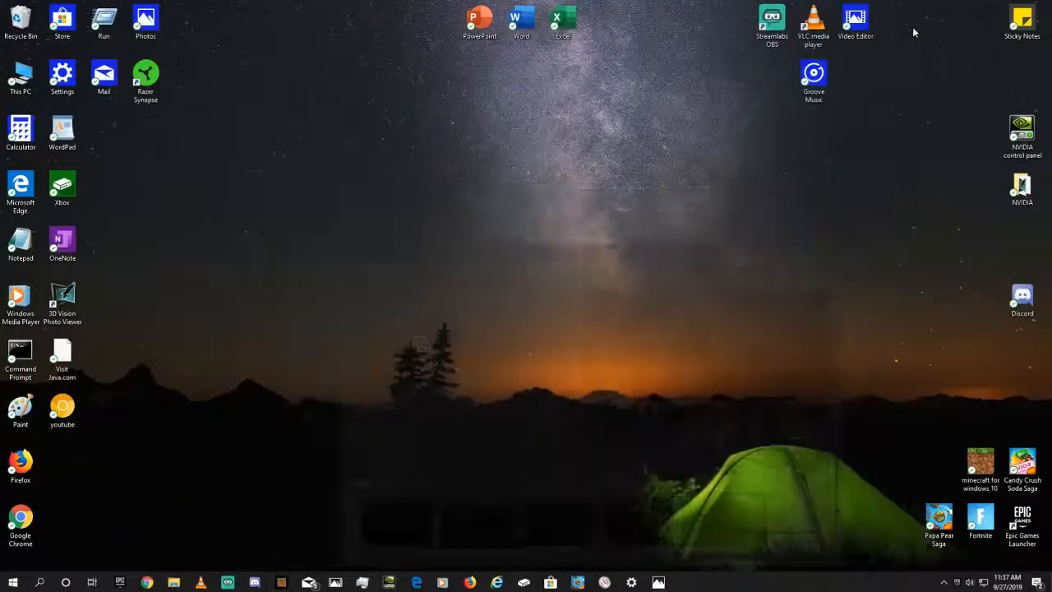
left_click(658, 582)
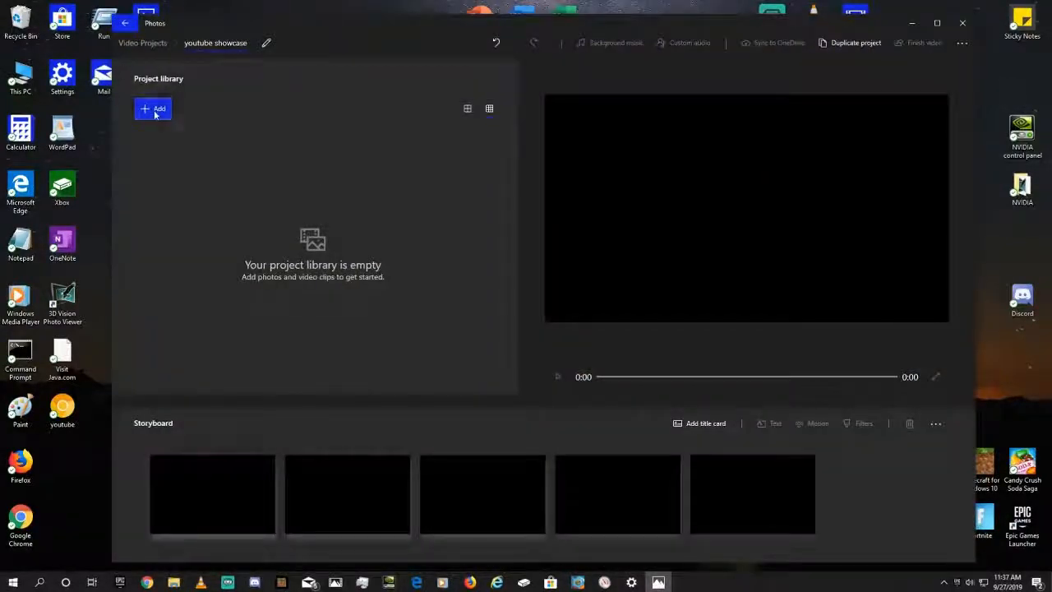
left_click(156, 111)
left_click(165, 134)
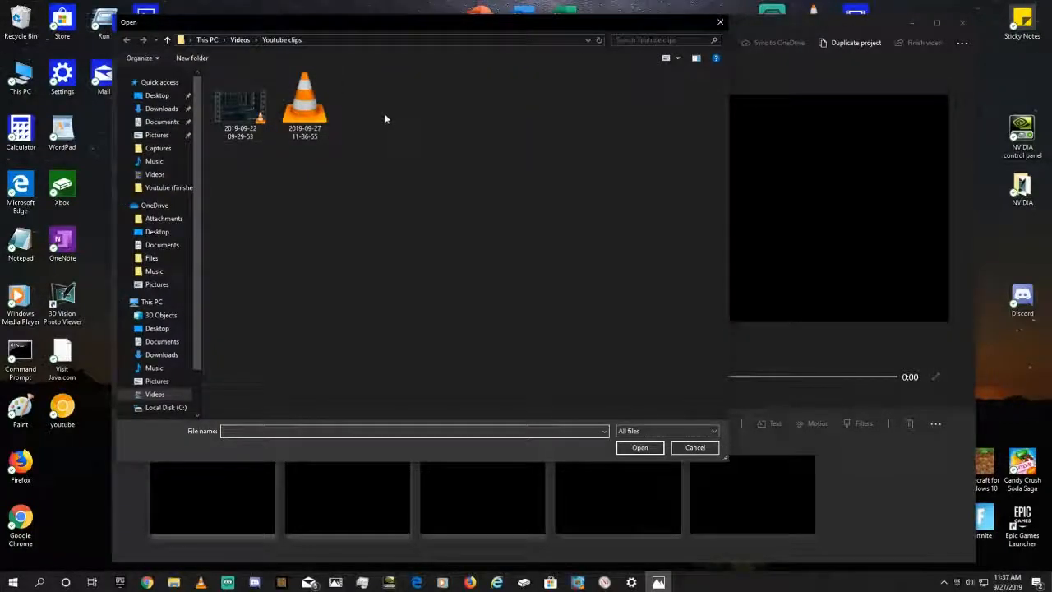
left_click(312, 105)
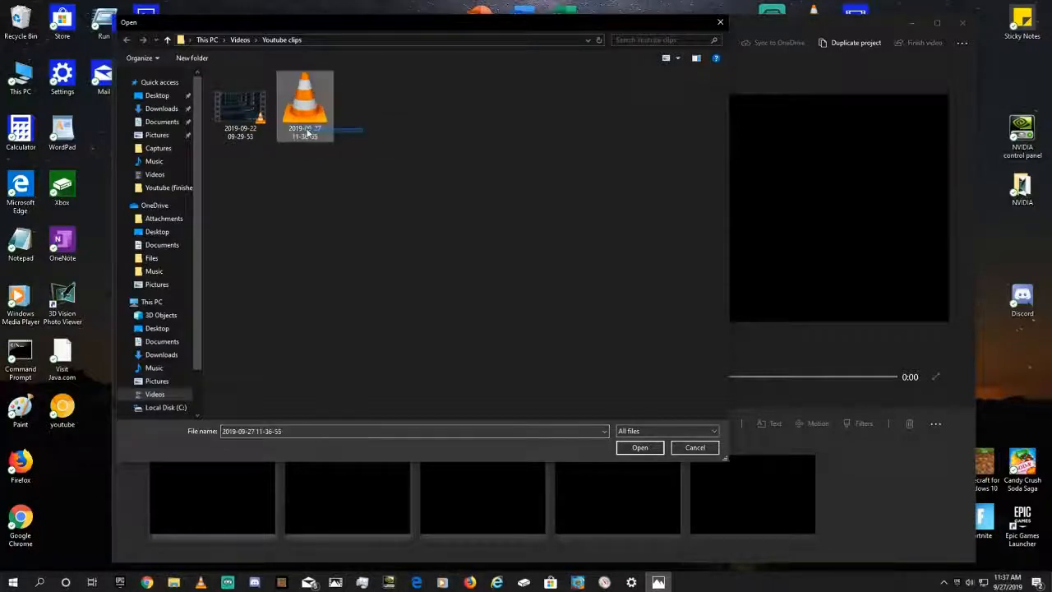
left_click(168, 395)
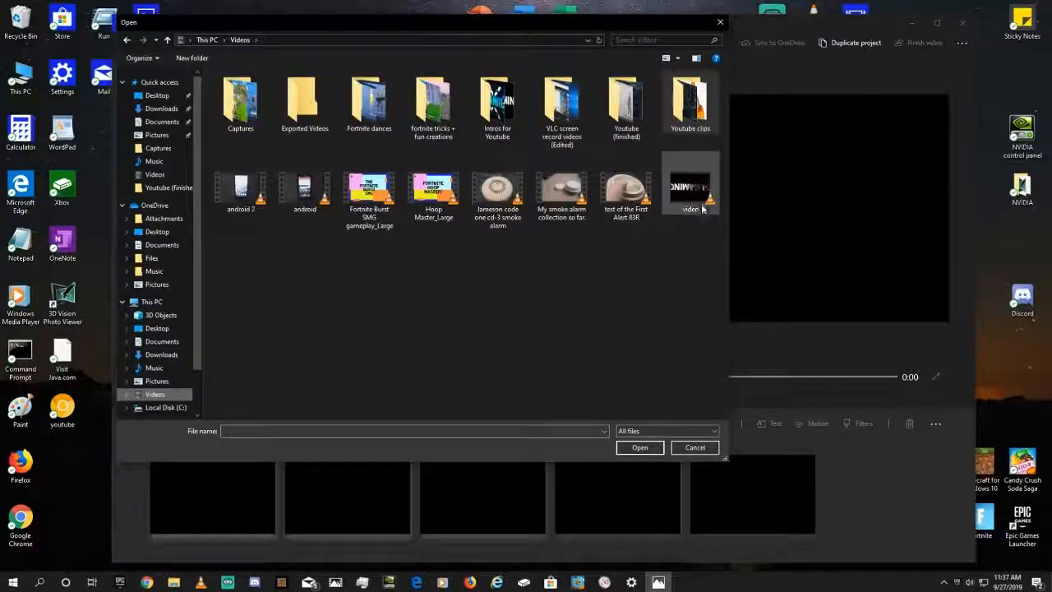
double_click(240, 103)
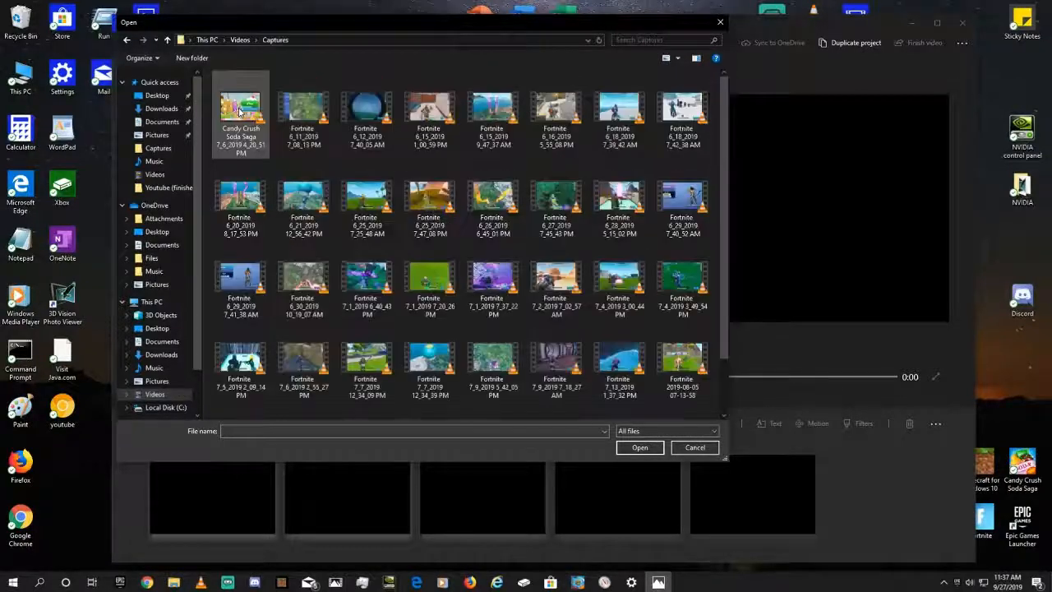
scroll(427, 238, "down", 5)
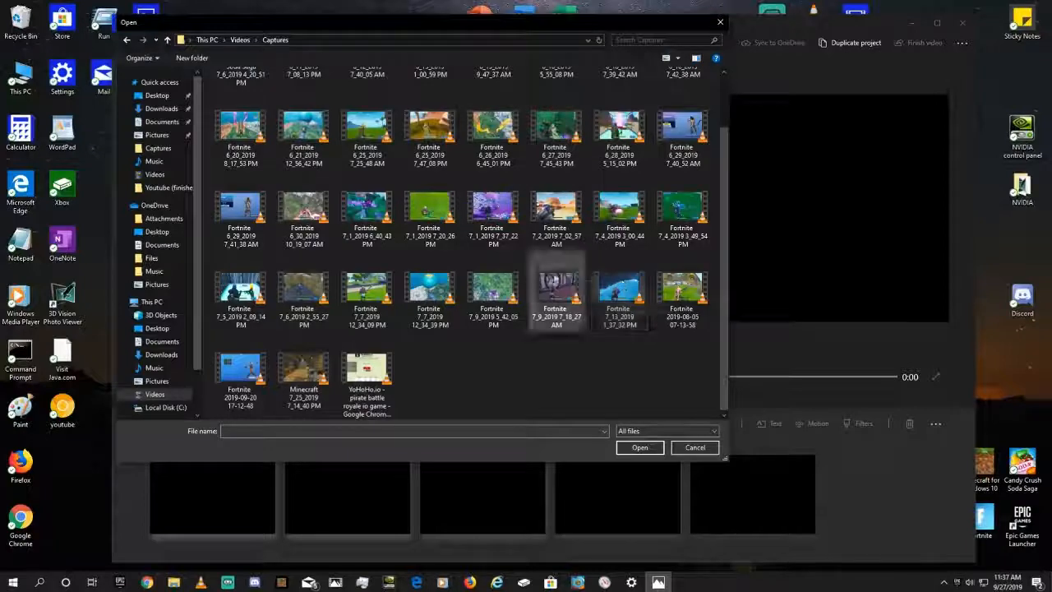
scroll(366, 262, "up", 1)
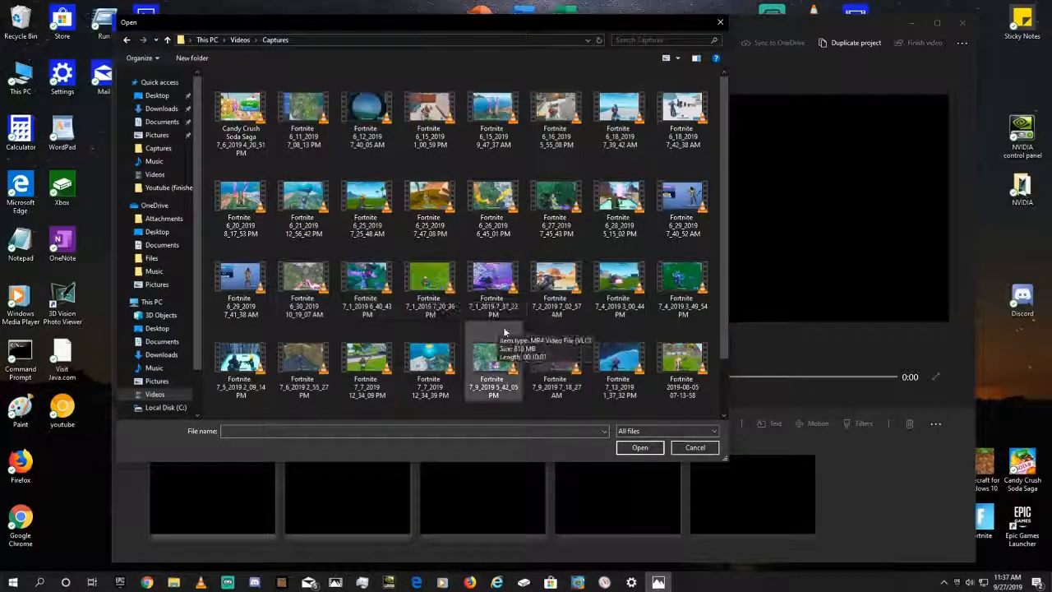
scroll(593, 296, "down", 1)
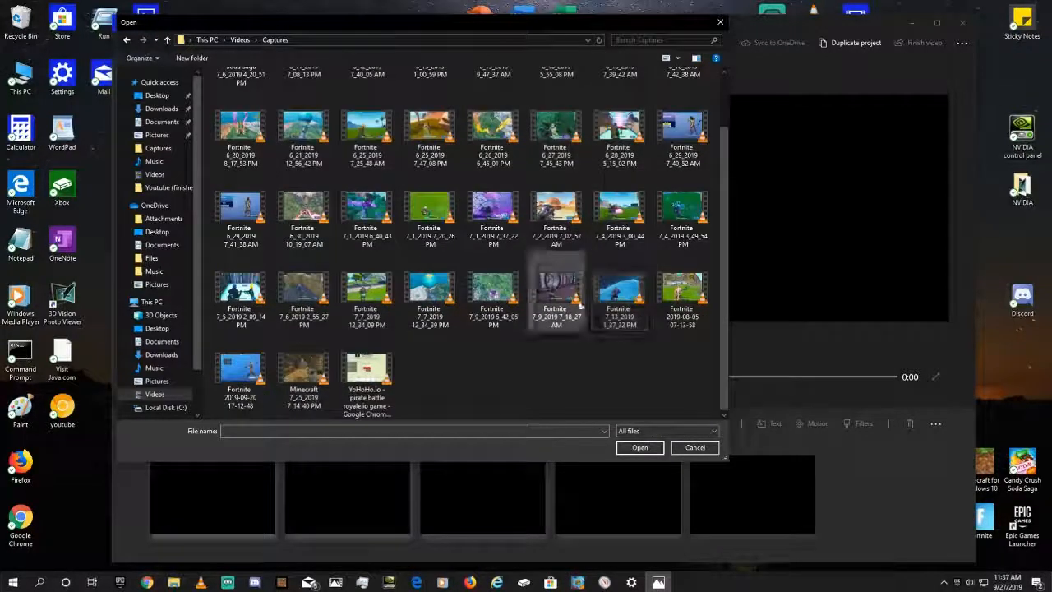
left_click(233, 373)
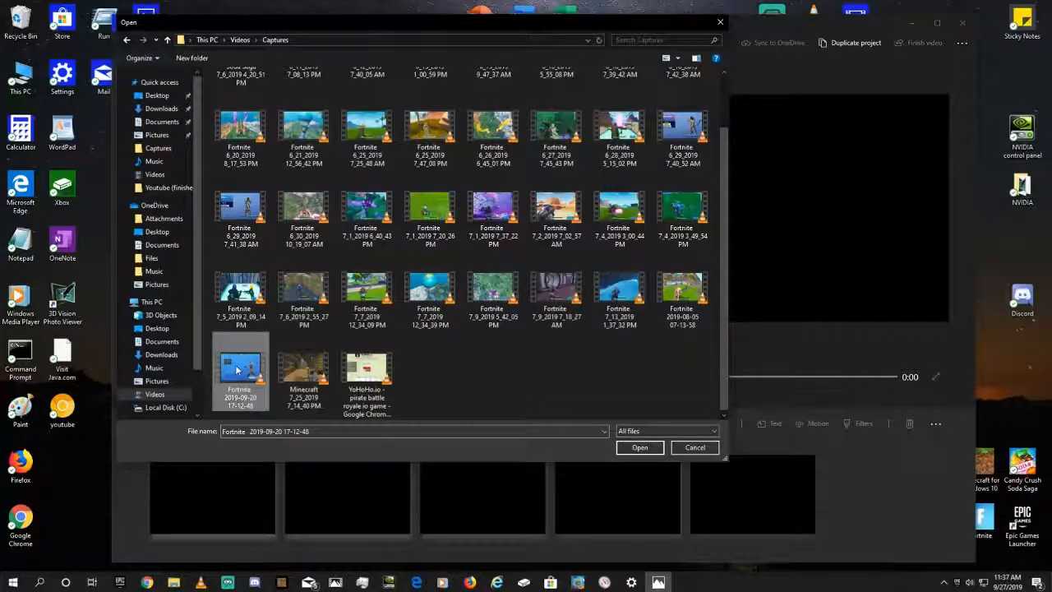
left_click(641, 447)
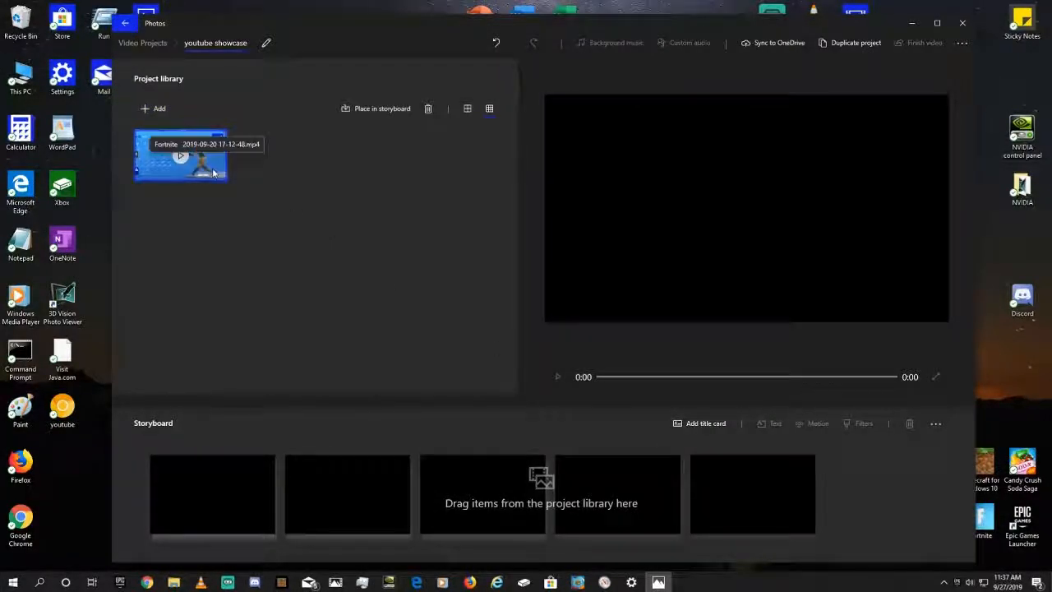
left_click_drag(205, 193, 246, 493)
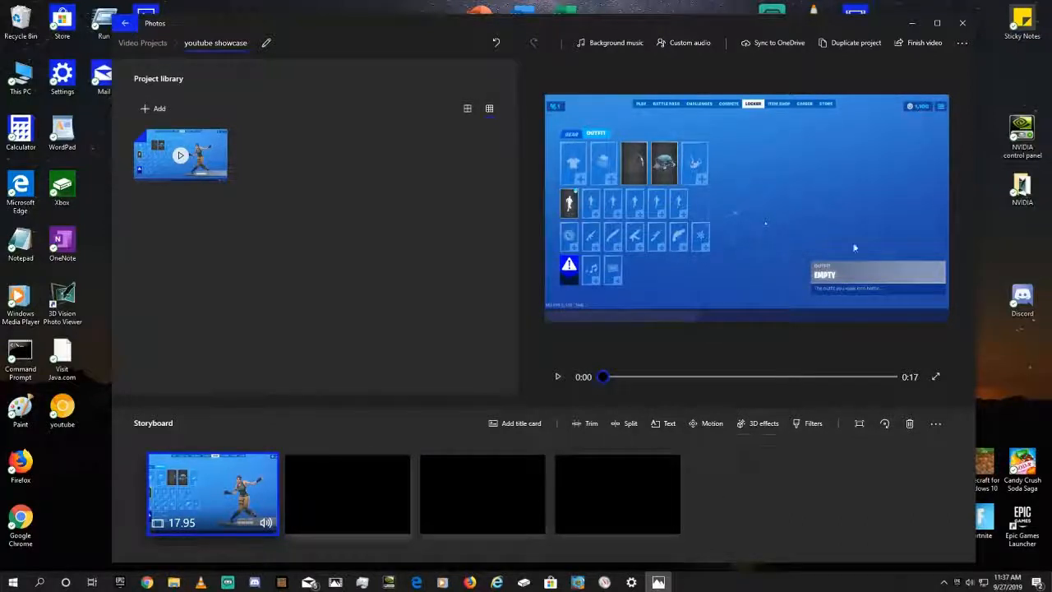
Preview the opening seconds of the storyboard clip, return to its start, and look over the available filters without applying one.
left_click(557, 379)
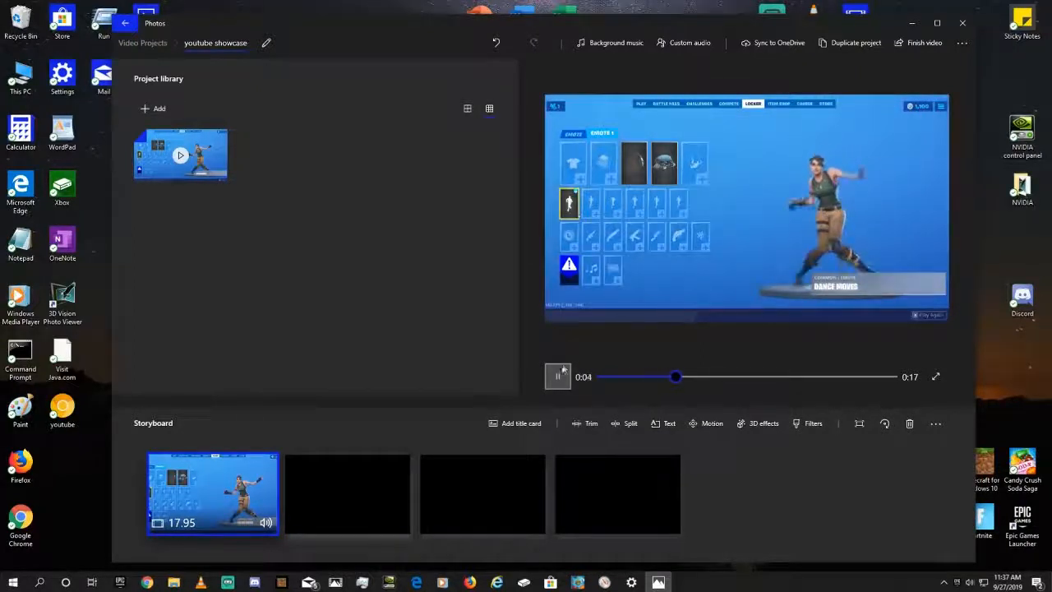
left_click(557, 377)
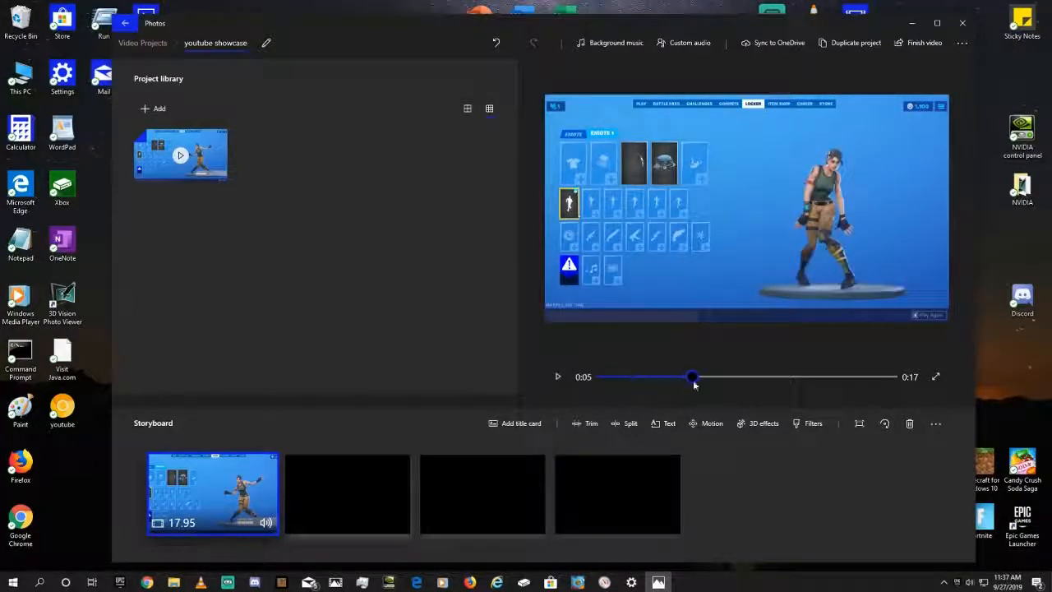
left_click_drag(611, 375, 577, 374)
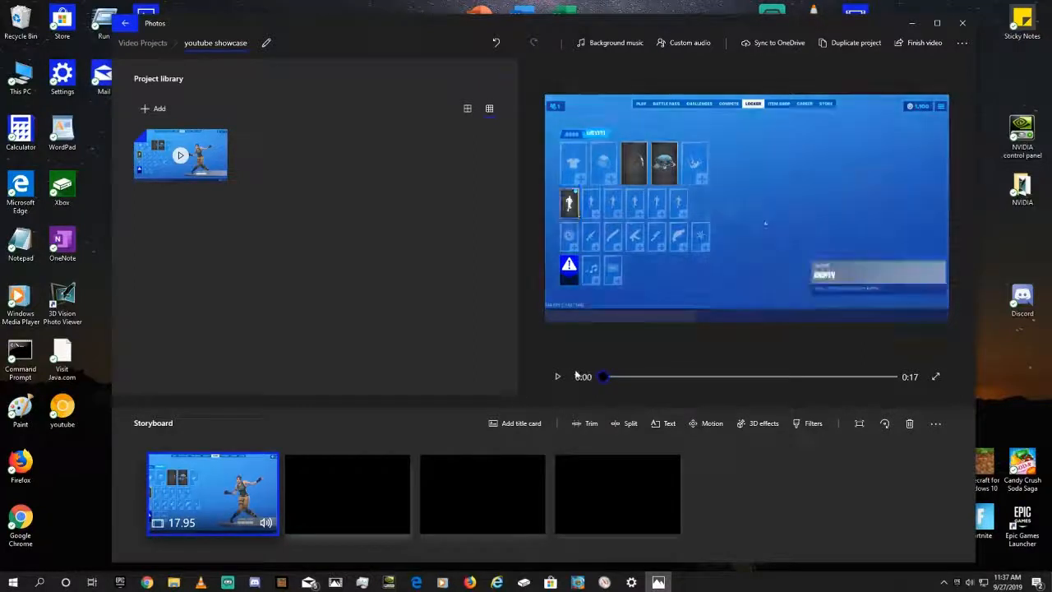
left_click(799, 424)
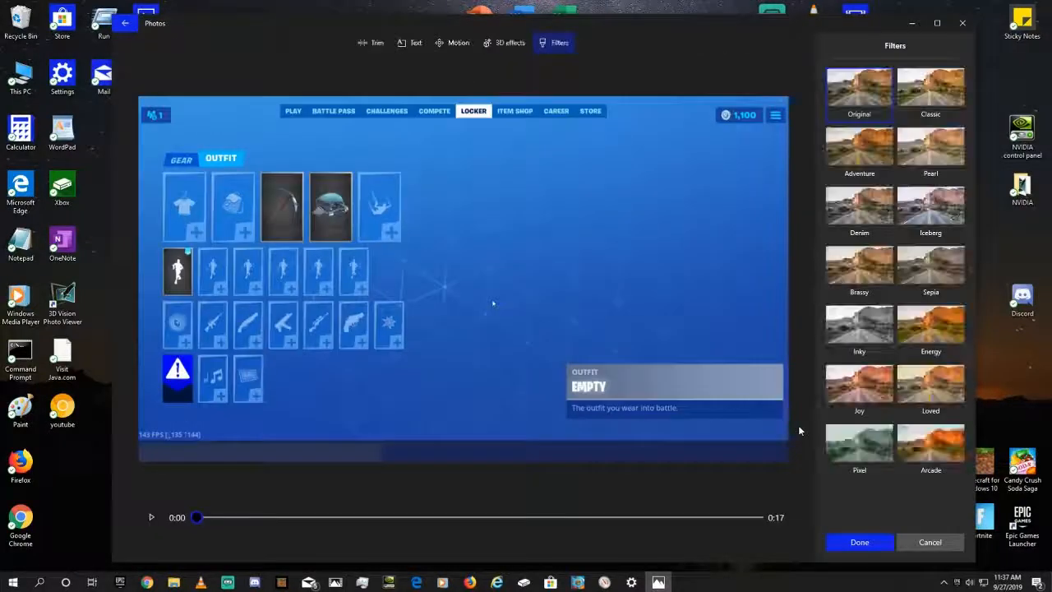
left_click(932, 538)
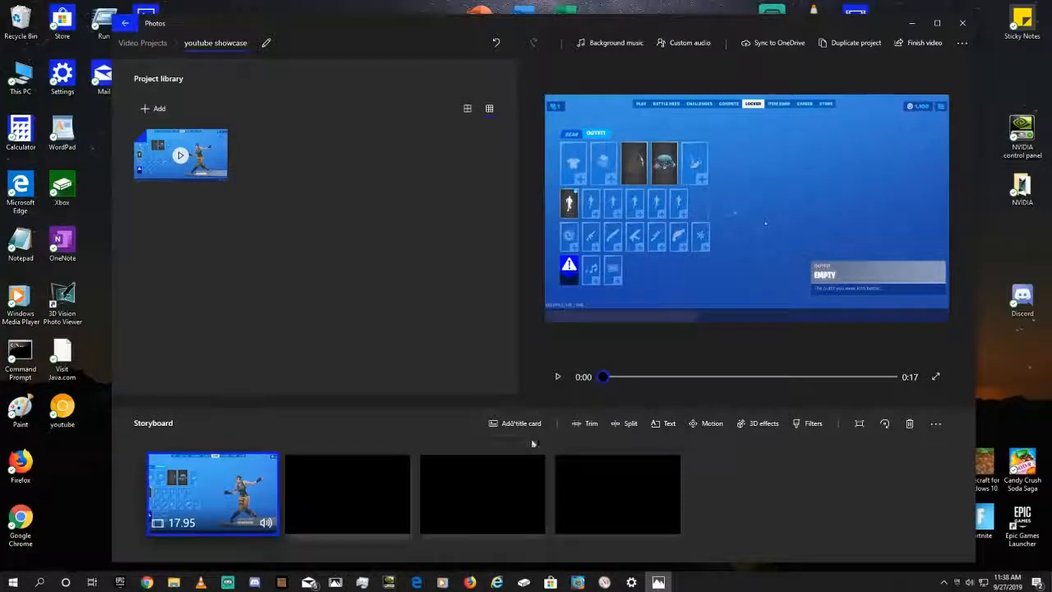
Trim the beginning of the storyboard clip to a clip length of 15.60 seconds, previewing the new start before accepting.
left_click(584, 426)
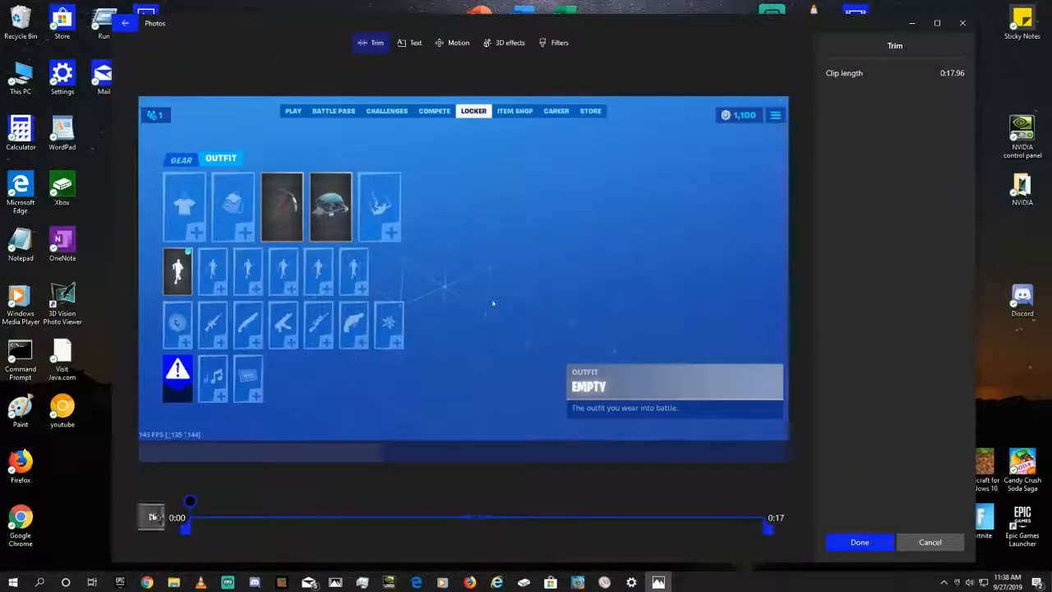
left_click(152, 516)
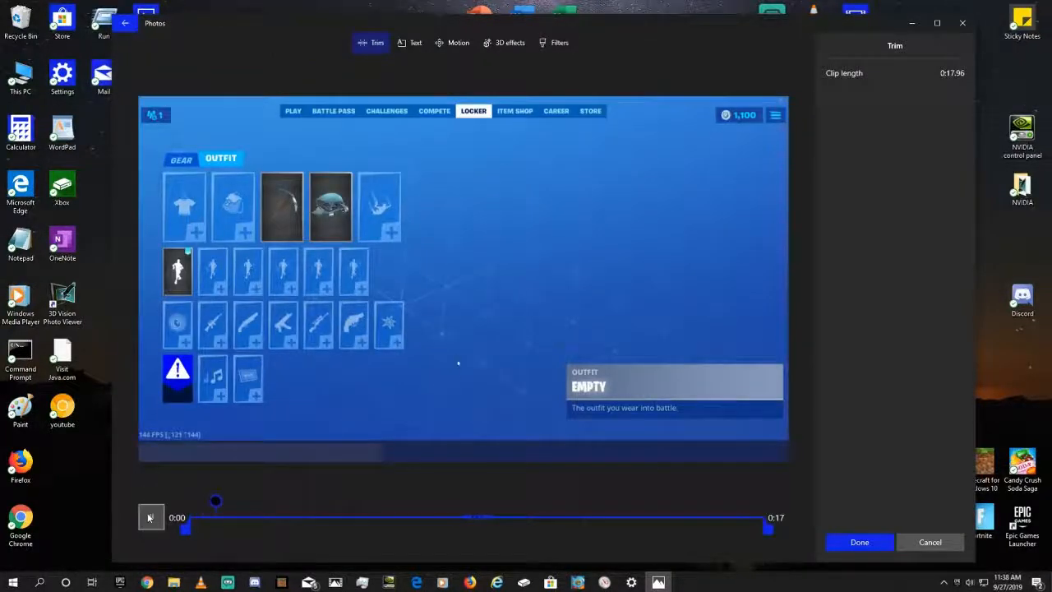
left_click(148, 516)
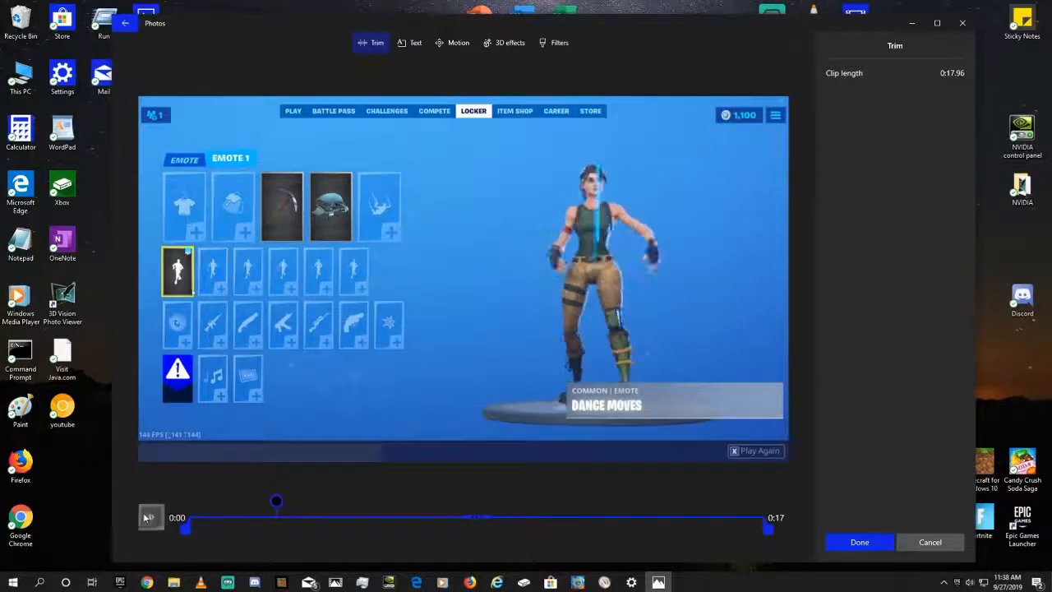
left_click_drag(186, 530, 261, 530)
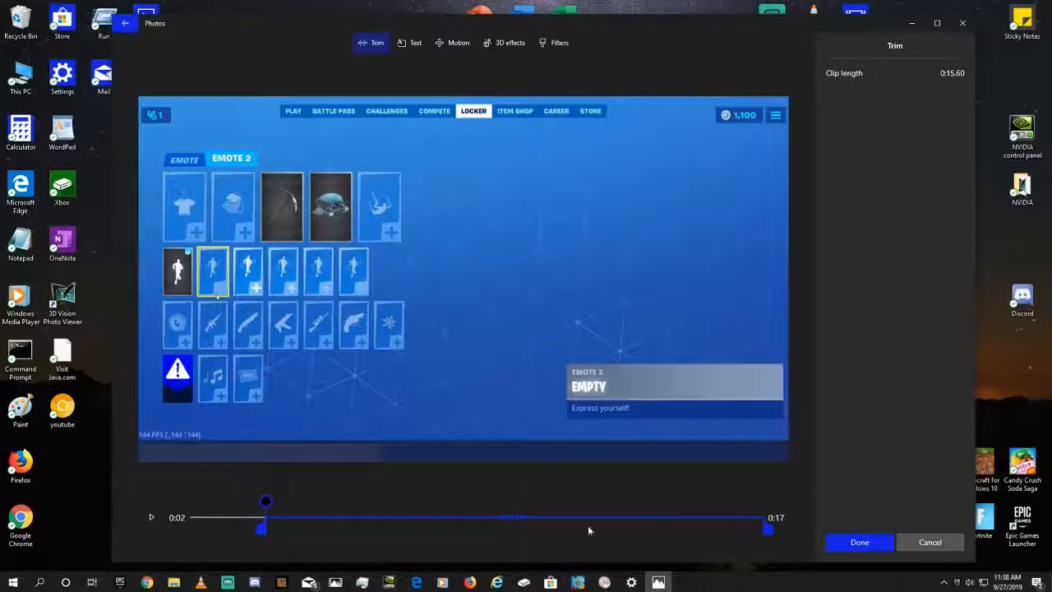
left_click(153, 517)
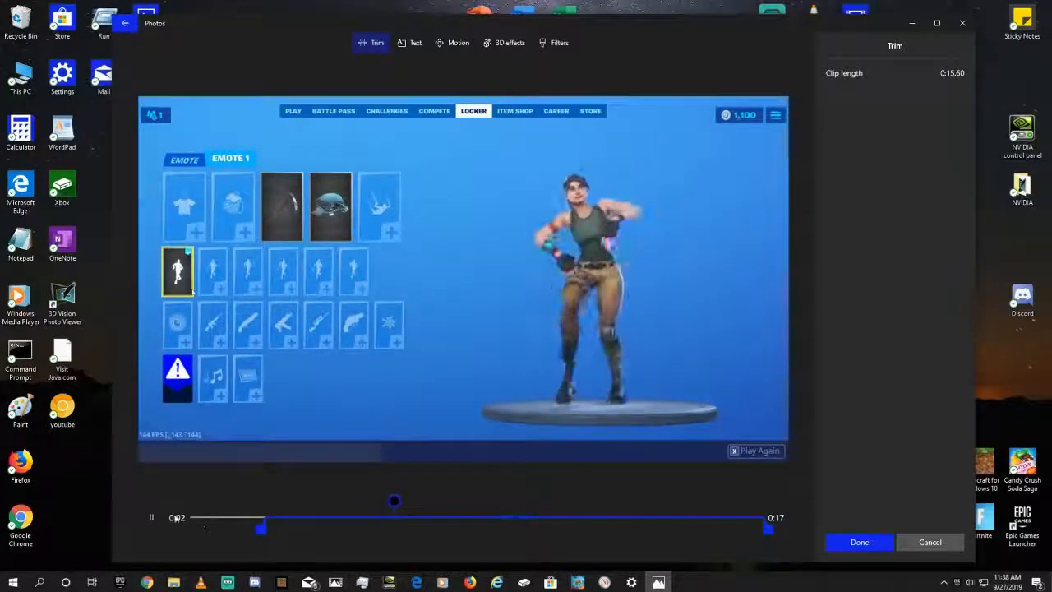
left_click(152, 518)
left_click_drag(413, 501, 244, 491)
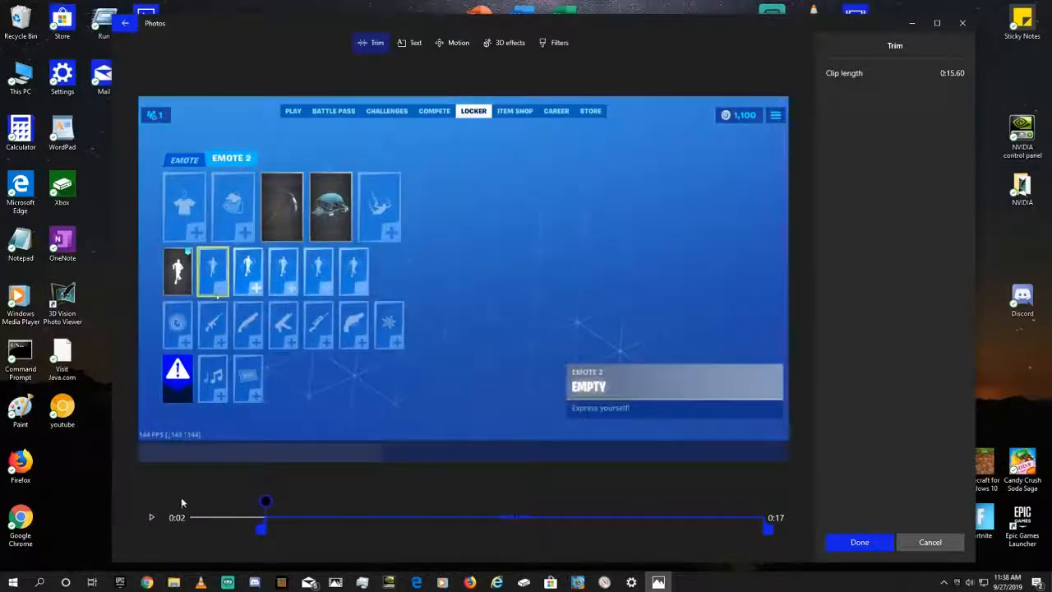
left_click(152, 520)
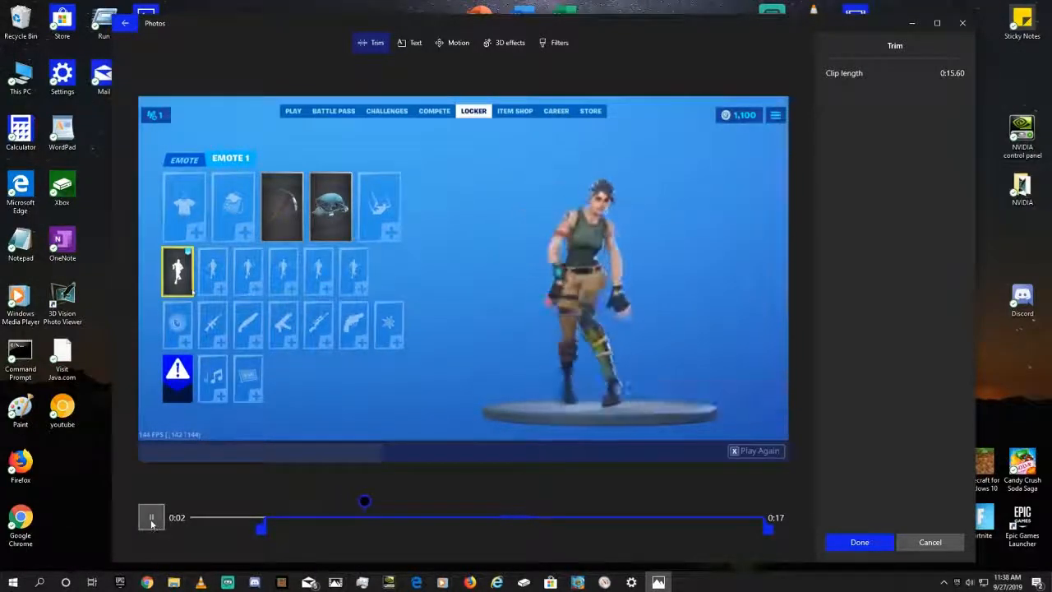
left_click(860, 544)
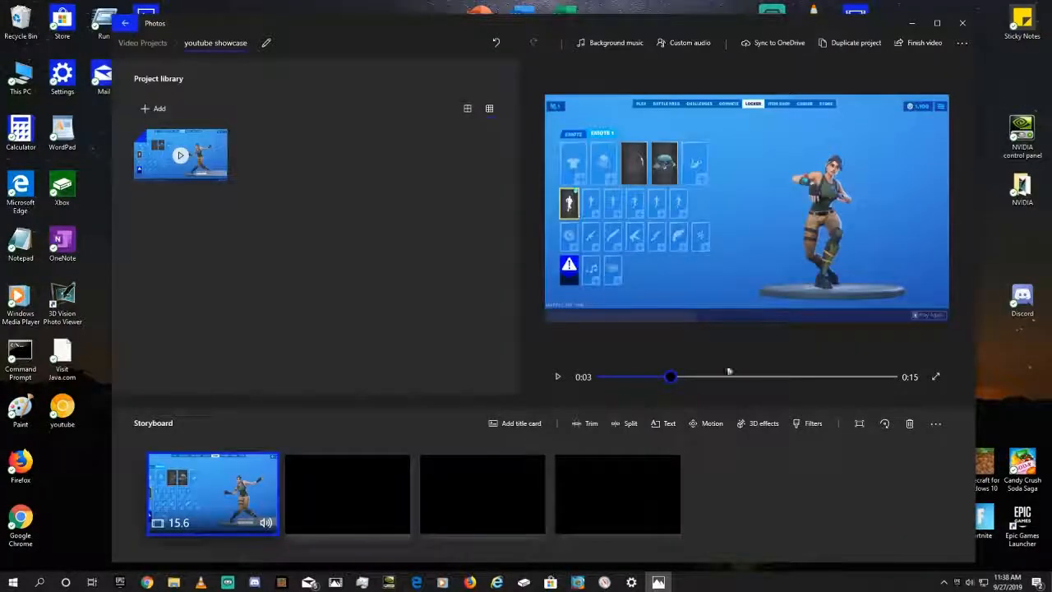
Play short stretches of the trimmed clip in the storyboard preview.
left_click(557, 376)
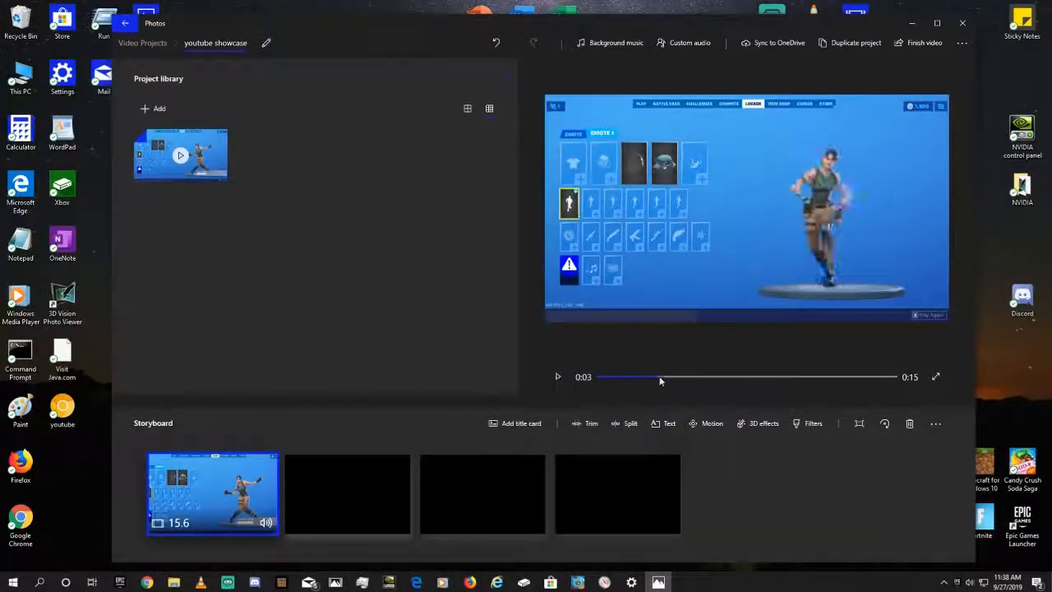
left_click(557, 378)
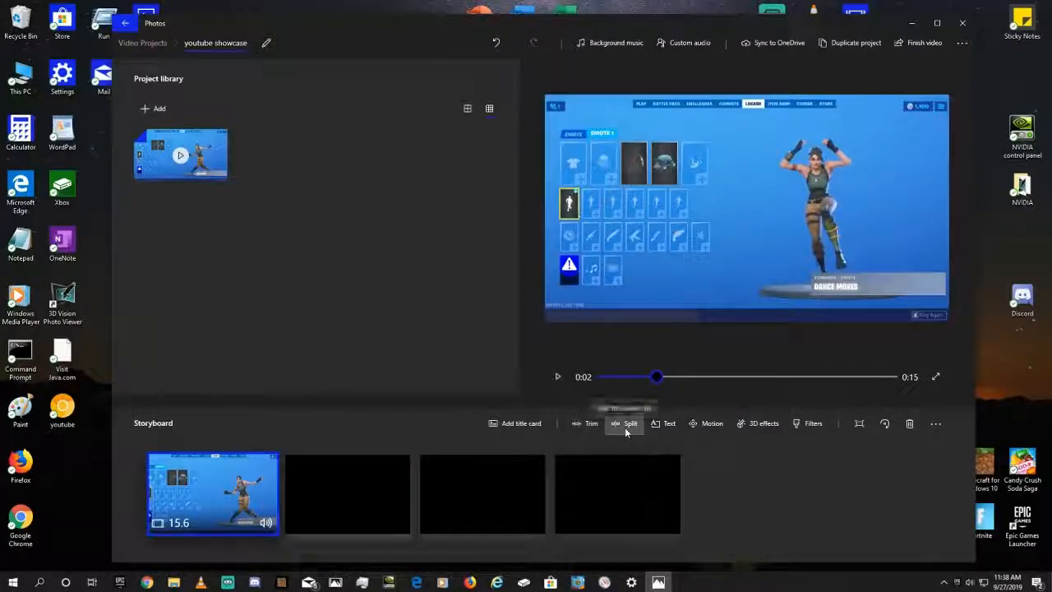
left_click(557, 376)
left_click(558, 376)
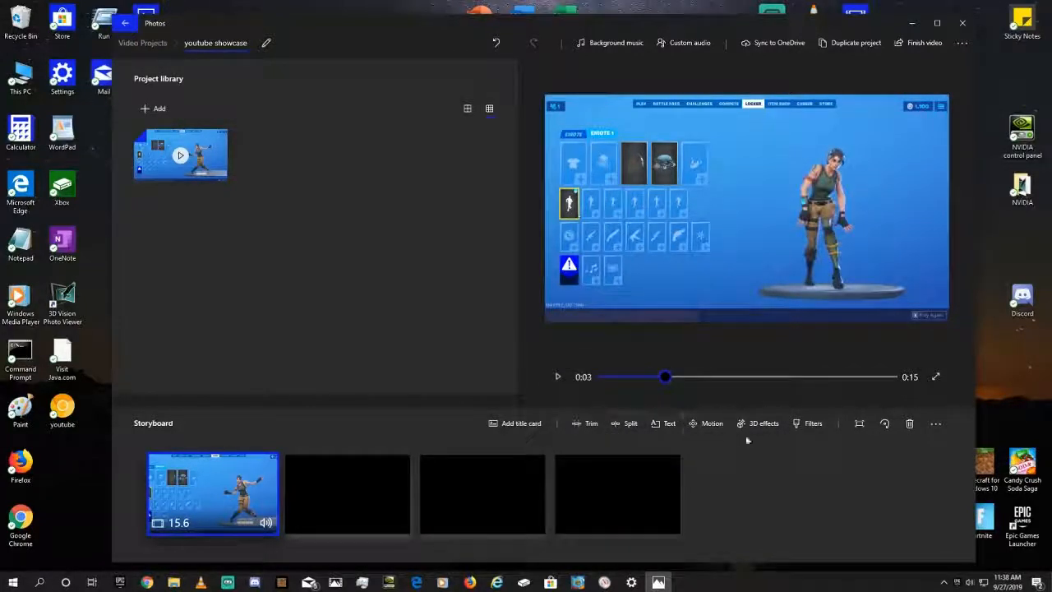
Add the text "default is garbage" to the clip in the Fine Print animated text style.
left_click(675, 426)
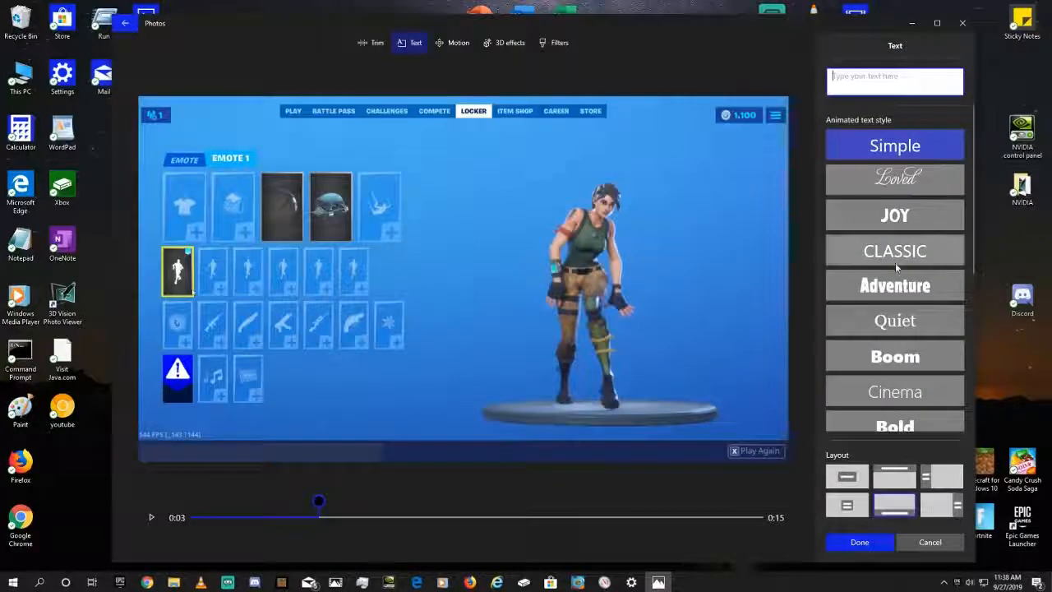
scroll(895, 262, "down", 3)
left_click(895, 415)
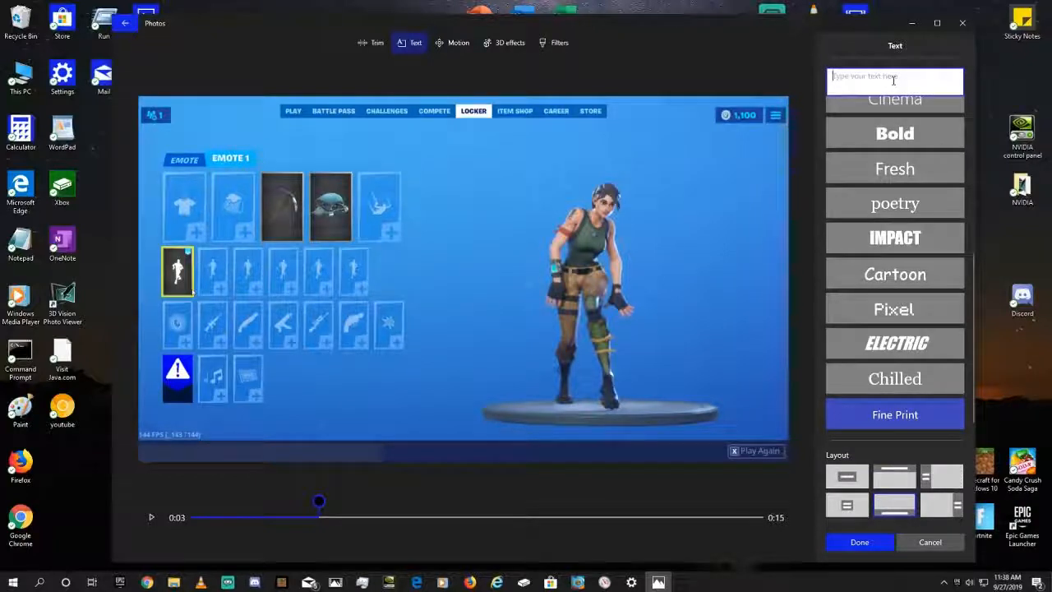
left_click(893, 79)
type("deaf")
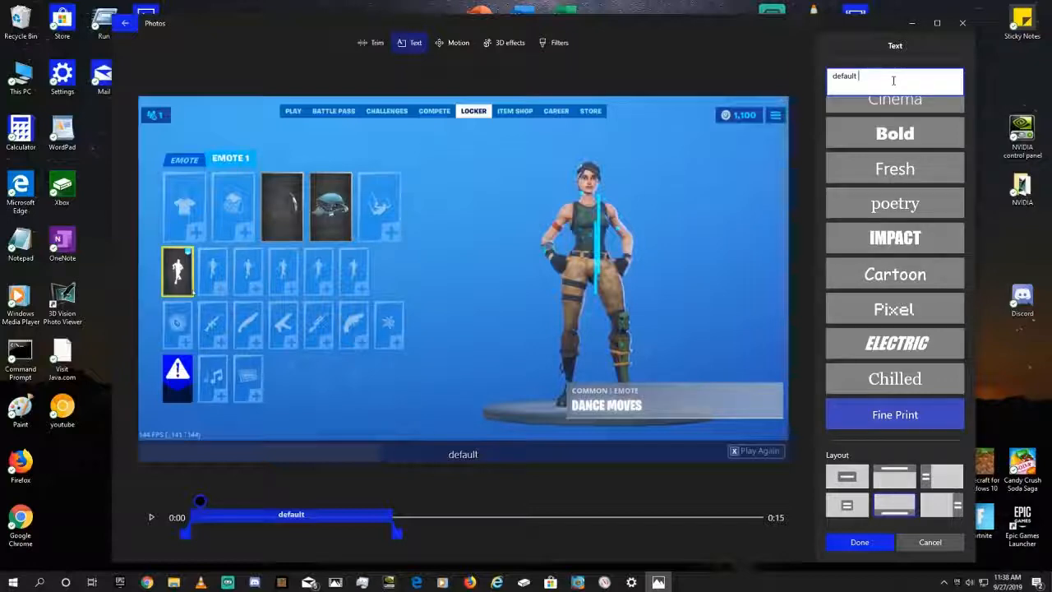
type("is gar")
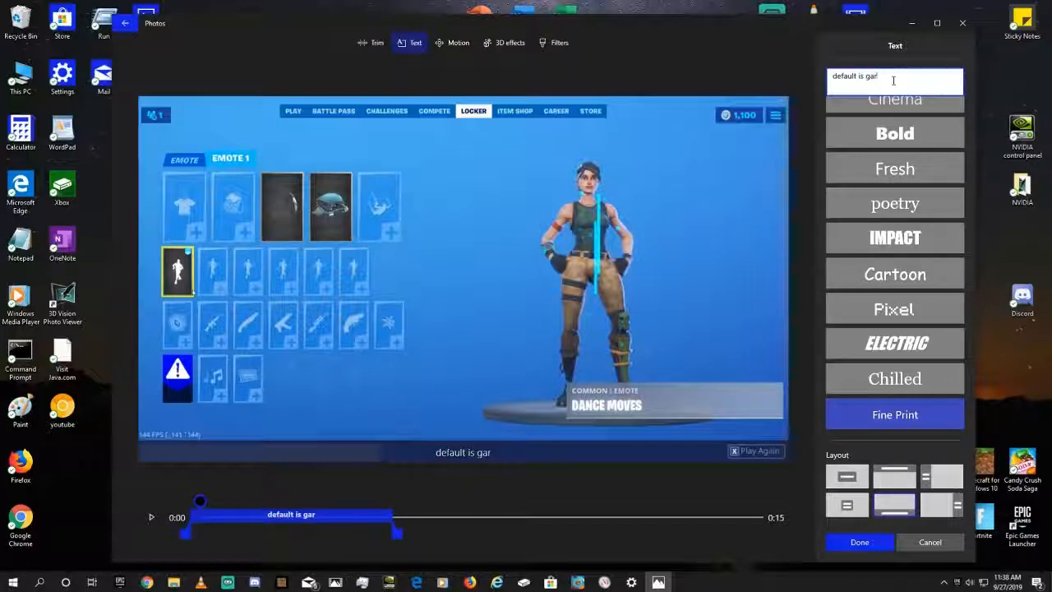
type("bage")
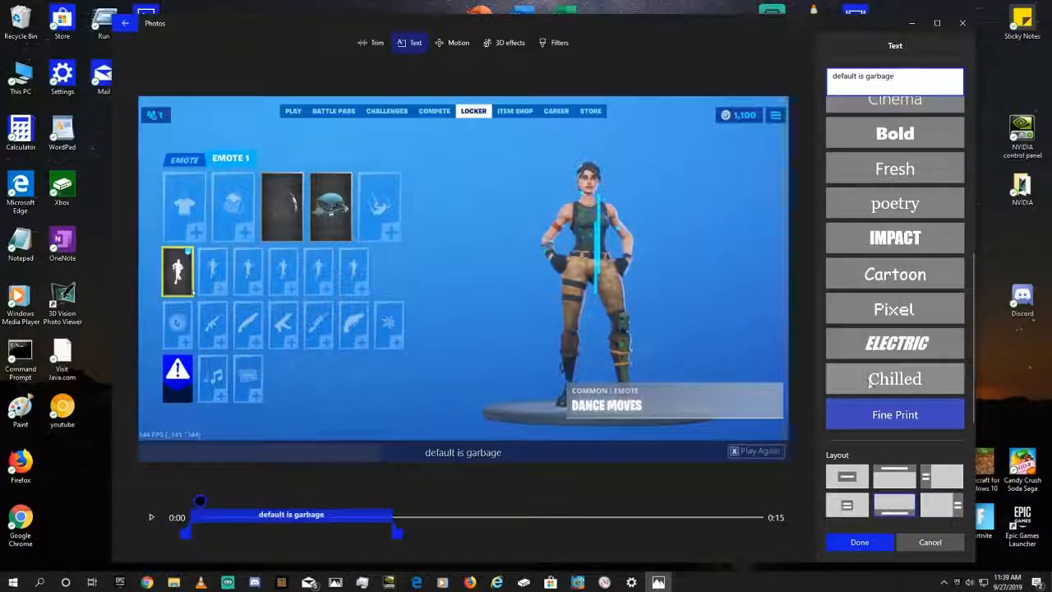
Try the centred and bottom layouts for the text, ending with it at the top of the video frame.
left_click(846, 506)
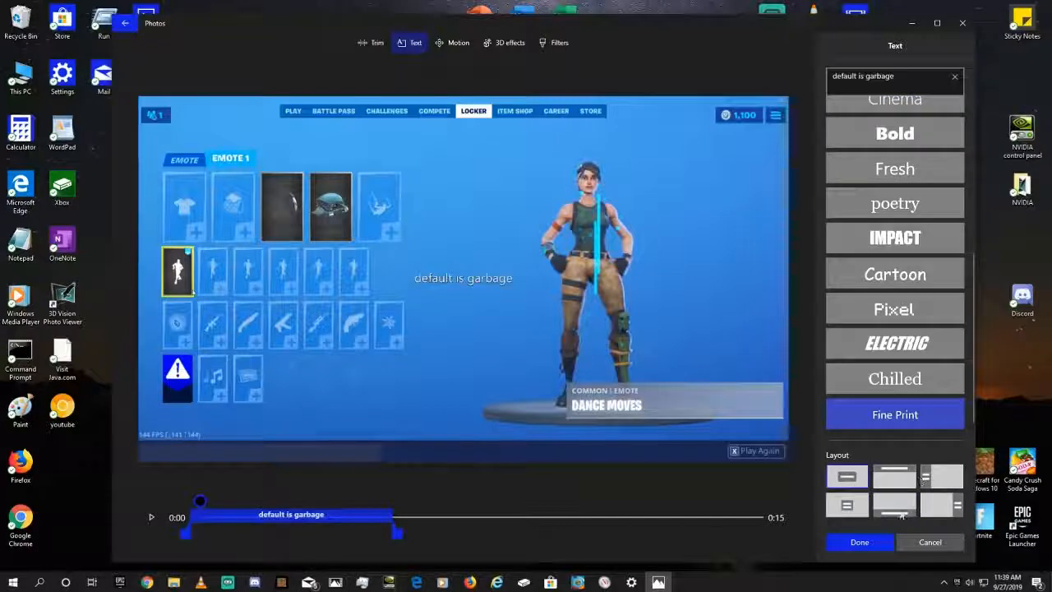
left_click(894, 504)
left_click(896, 478)
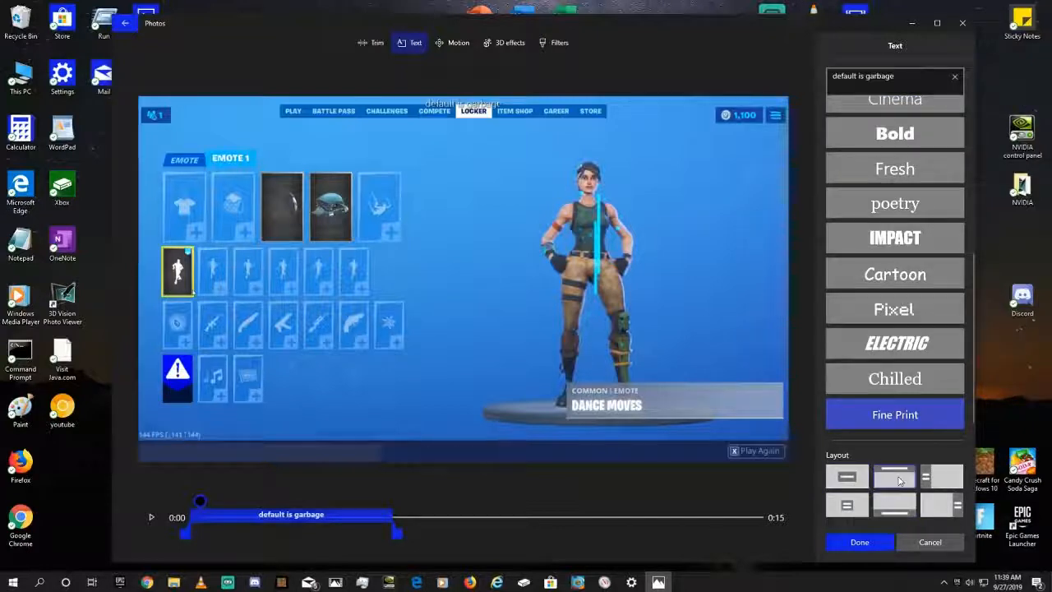
Try the right and left layouts and the Electric style on the text, ending with the Bold style and a shorter display span.
left_click(933, 505)
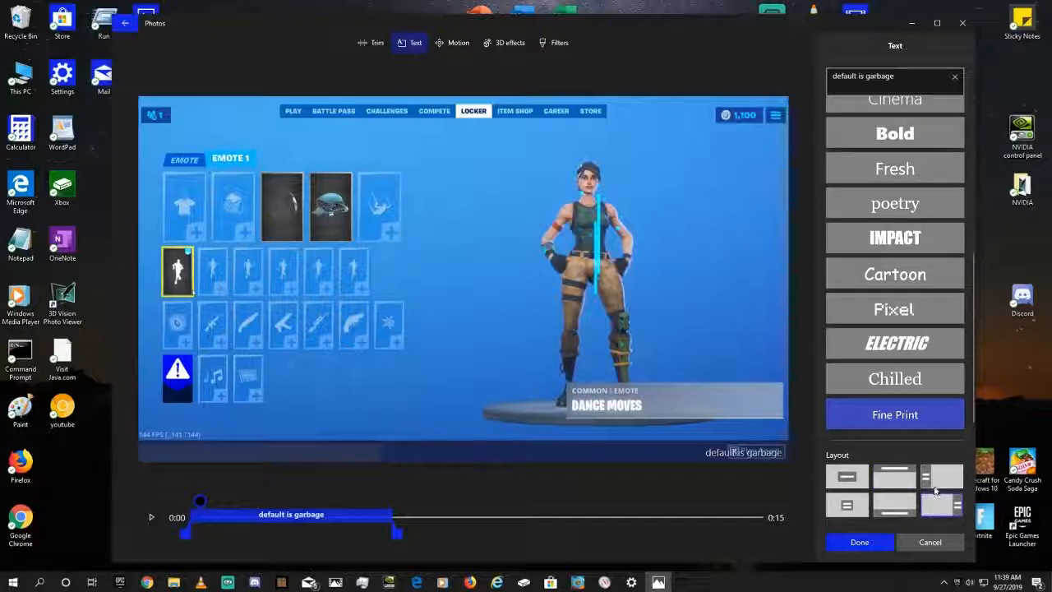
left_click(935, 487)
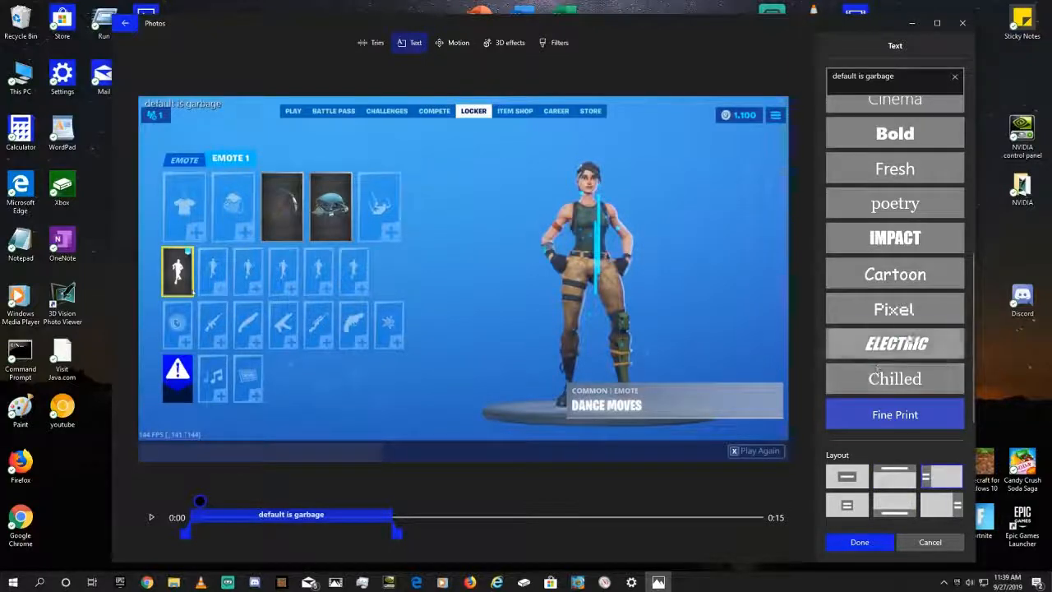
left_click(908, 342)
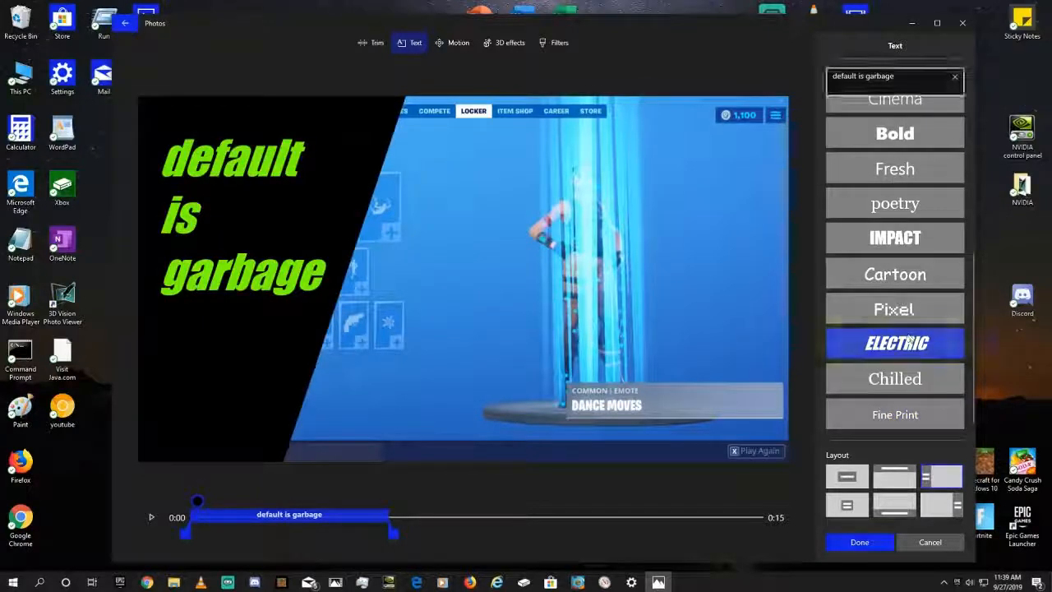
left_click(895, 133)
scroll(902, 182, "up", 5)
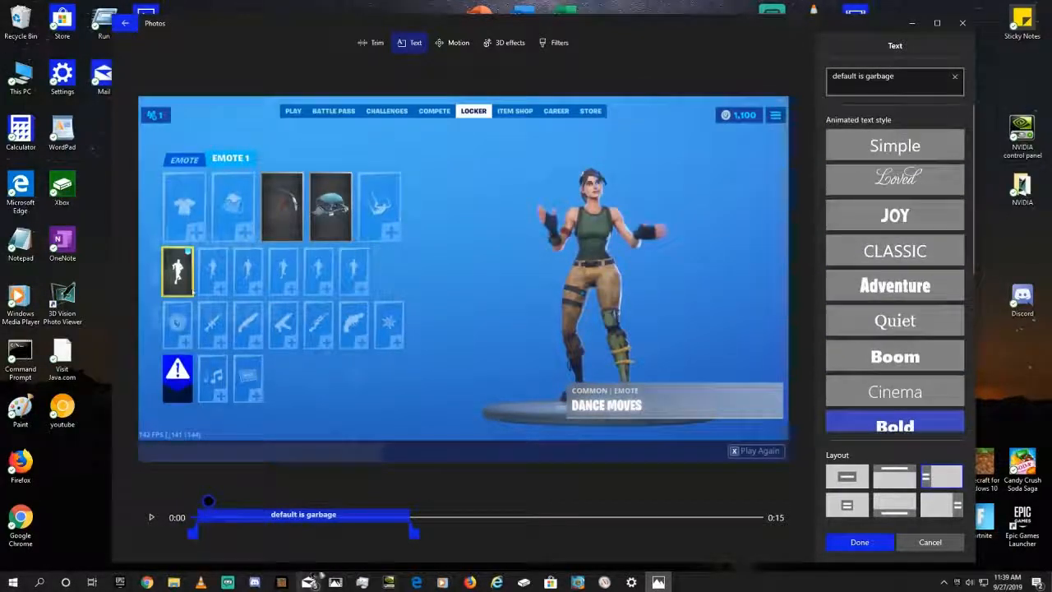
left_click_drag(414, 532, 293, 546)
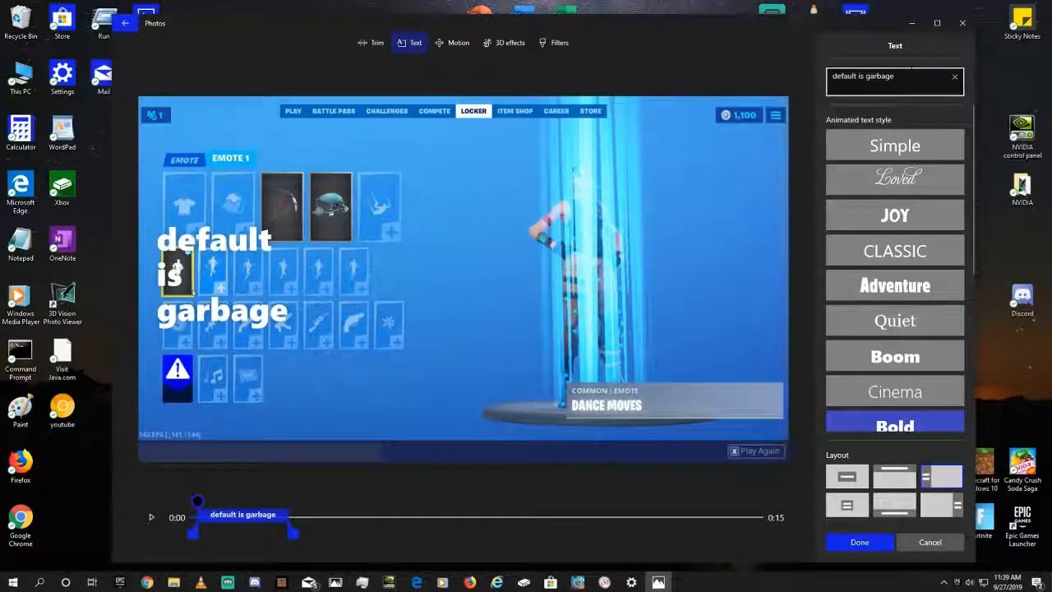
Replace the clip's text with "default!", place it in the bottom layout and accept it.
left_click_drag(909, 77, 779, 70)
key("BackSpace")
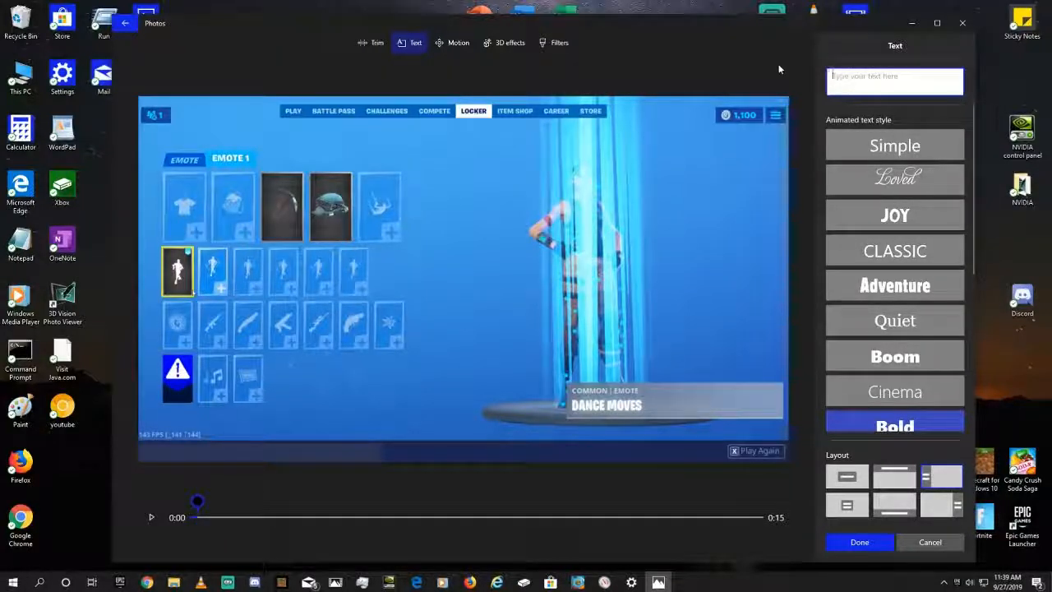
type("de")
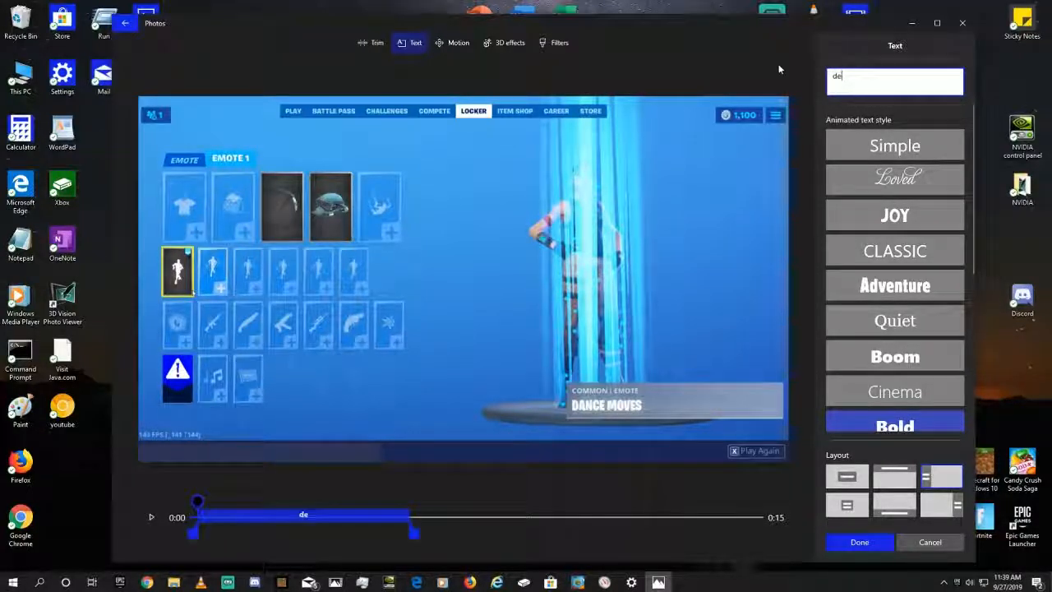
type("d")
key("BackSpace")
type("fau")
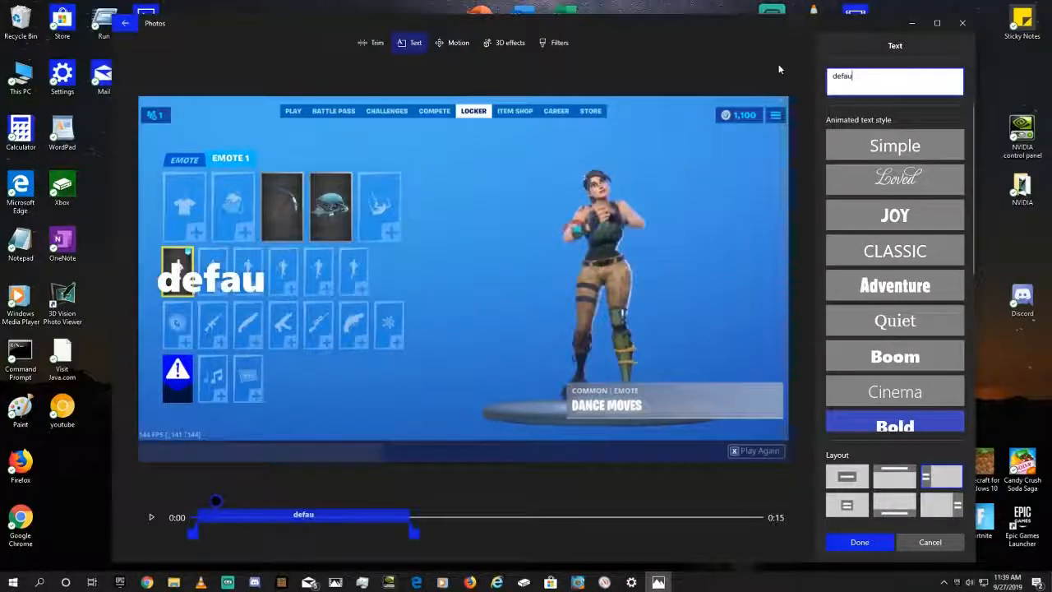
type("lt")
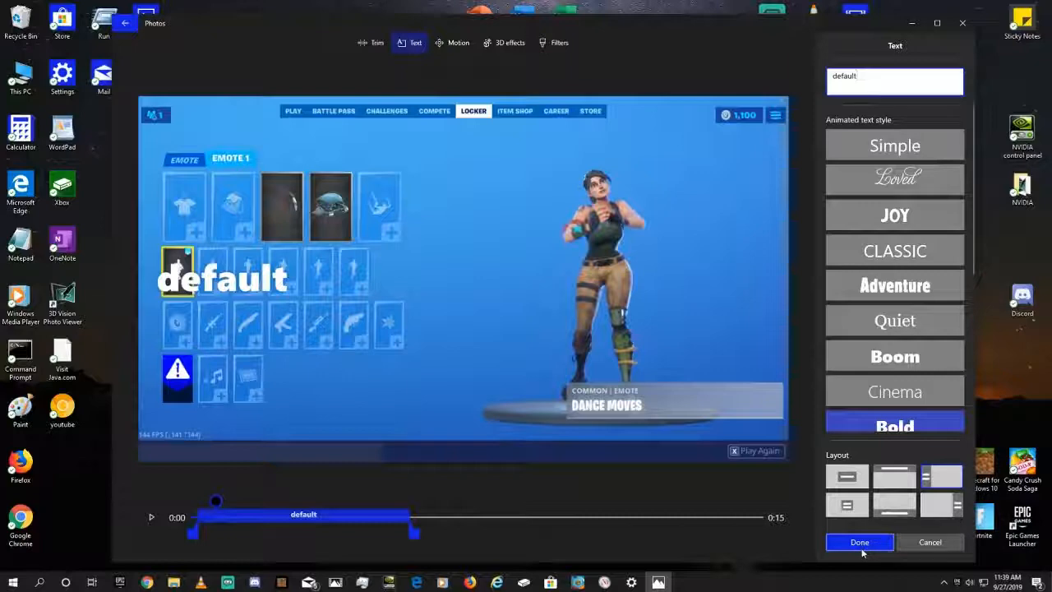
type("!")
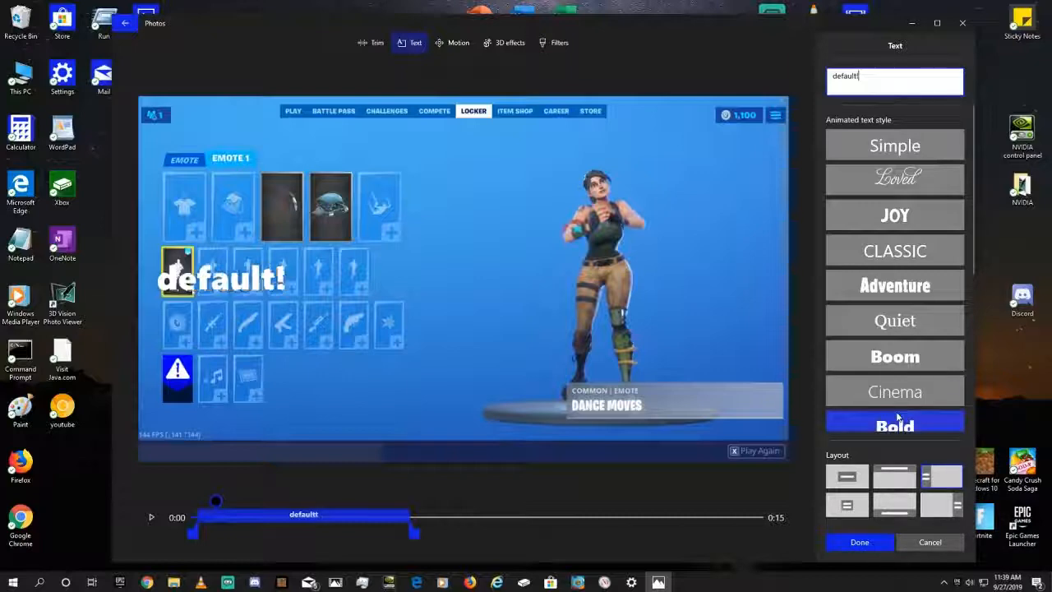
left_click(883, 512)
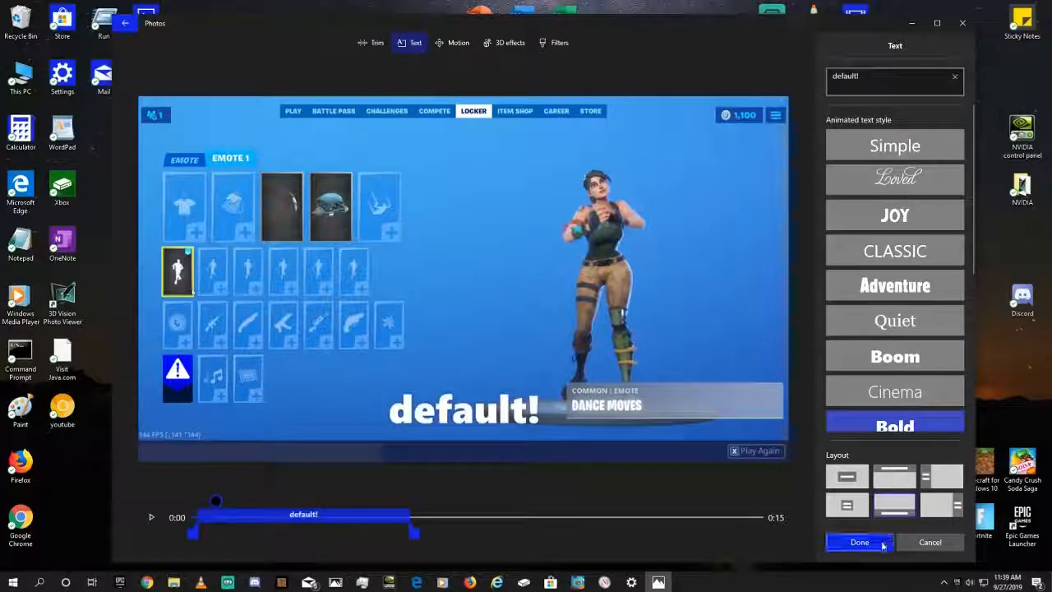
left_click(861, 543)
Play part of the storyboard clip and split it into two clips of 7.57 and 8.03 seconds.
left_click(556, 377)
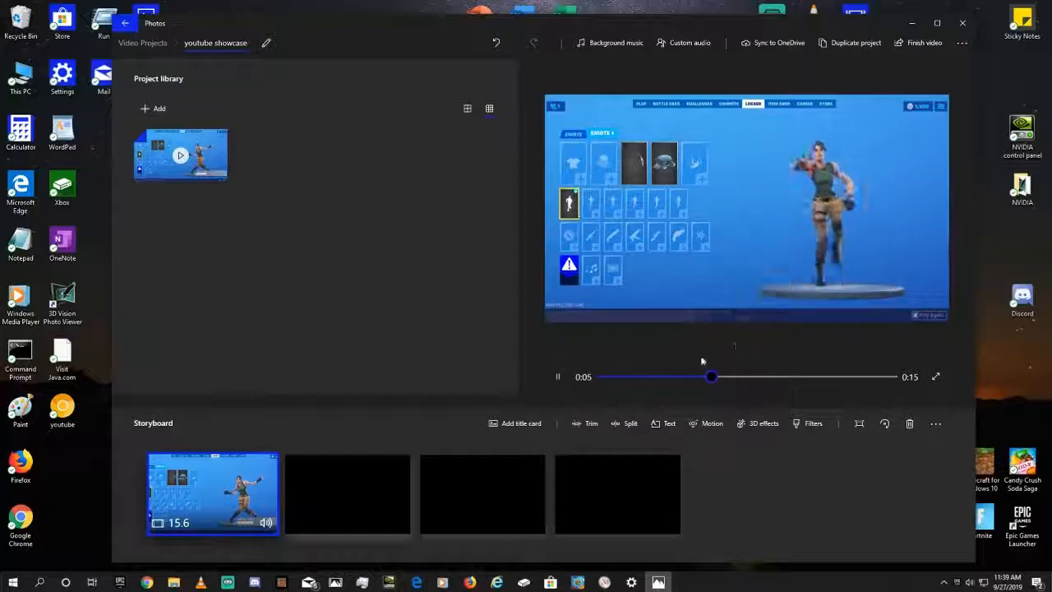
left_click(557, 376)
left_click(622, 424)
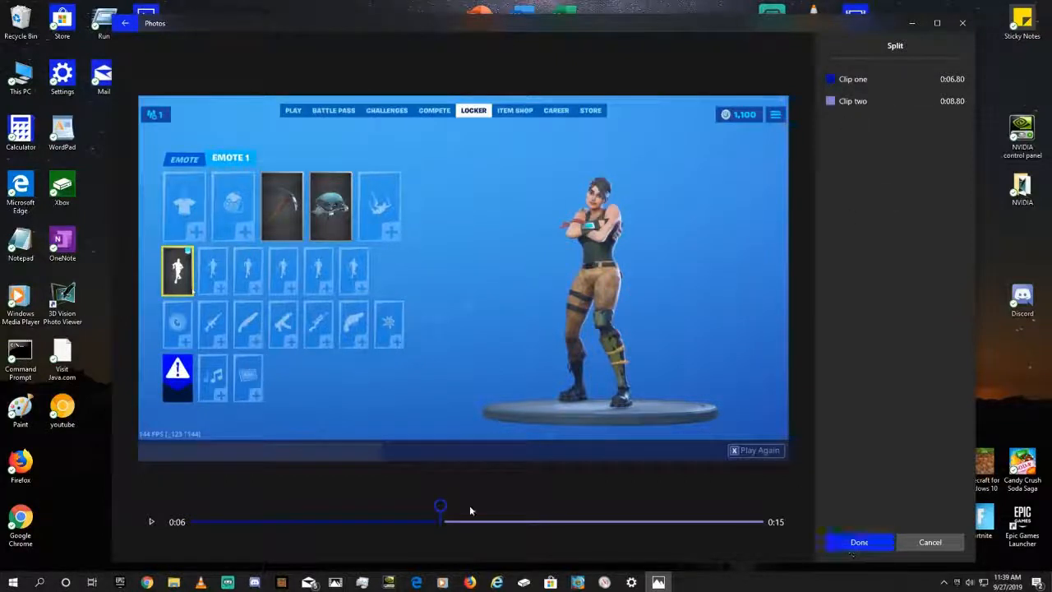
mouse_move(455, 510)
left_mouse_down()
mouse_move(326, 489)
mouse_move(281, 512)
mouse_move(537, 519)
mouse_move(615, 500)
mouse_move(552, 490)
mouse_move(467, 510)
left_mouse_up()
left_click(886, 547)
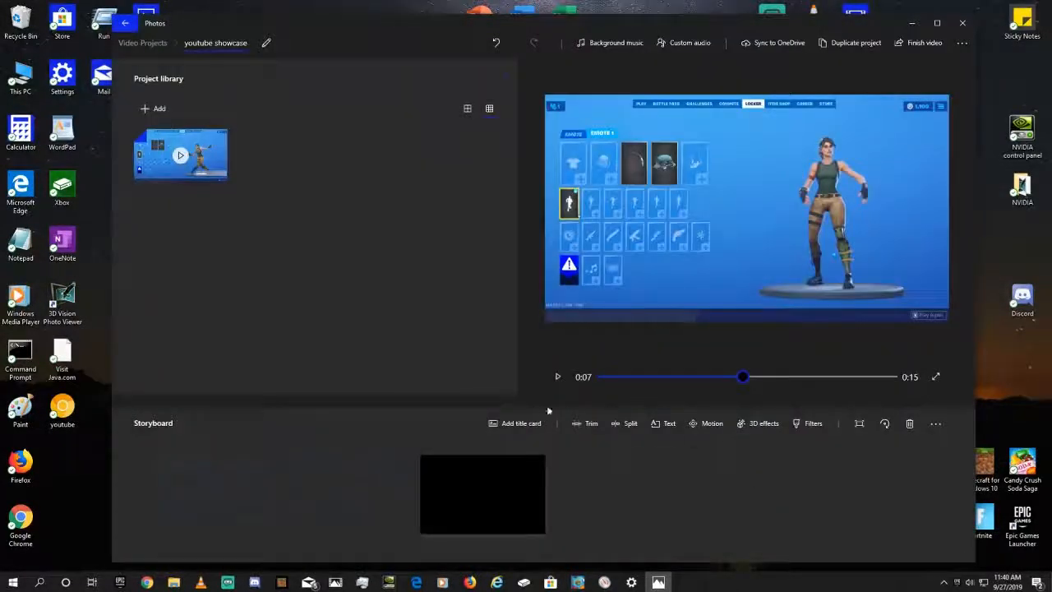
Add the text "dfeagaefsuygafueygfauj" to the second clip in the Bold style and bottom layout.
left_click(665, 423)
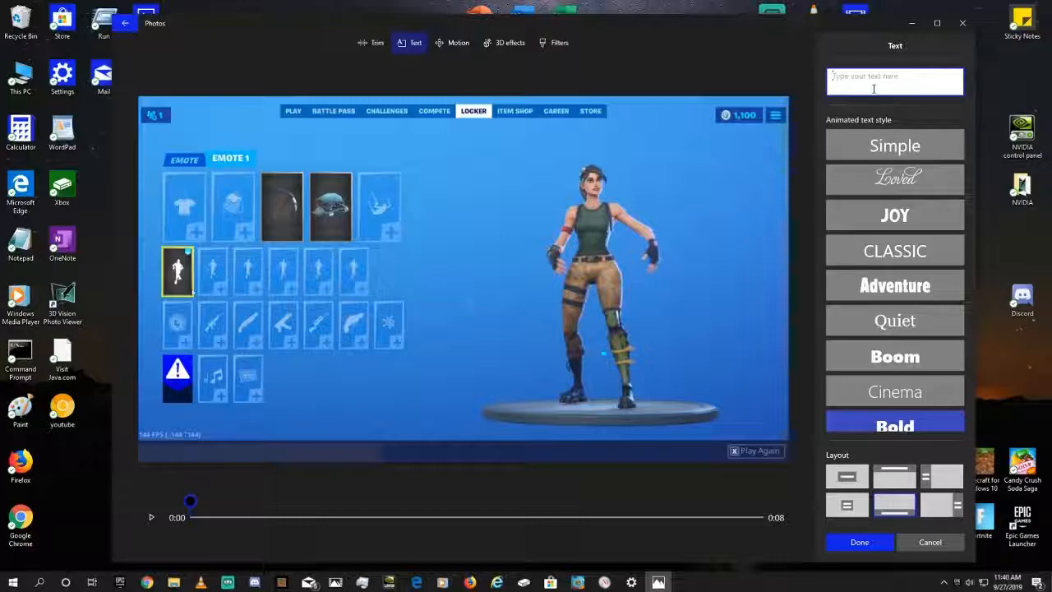
type("dfeagaefsuygafueygfau")
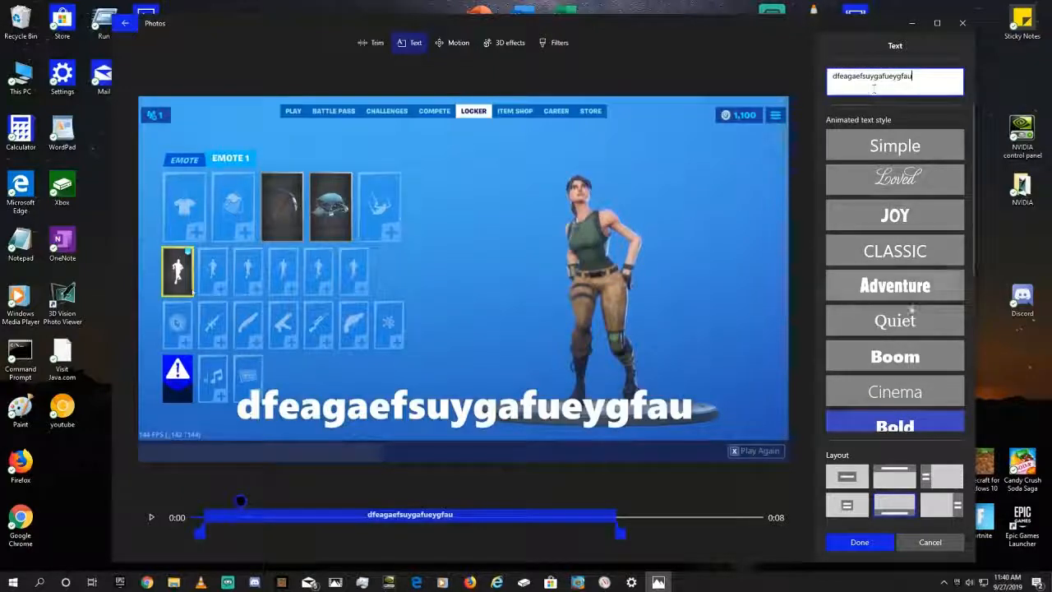
type("j")
left_click(871, 544)
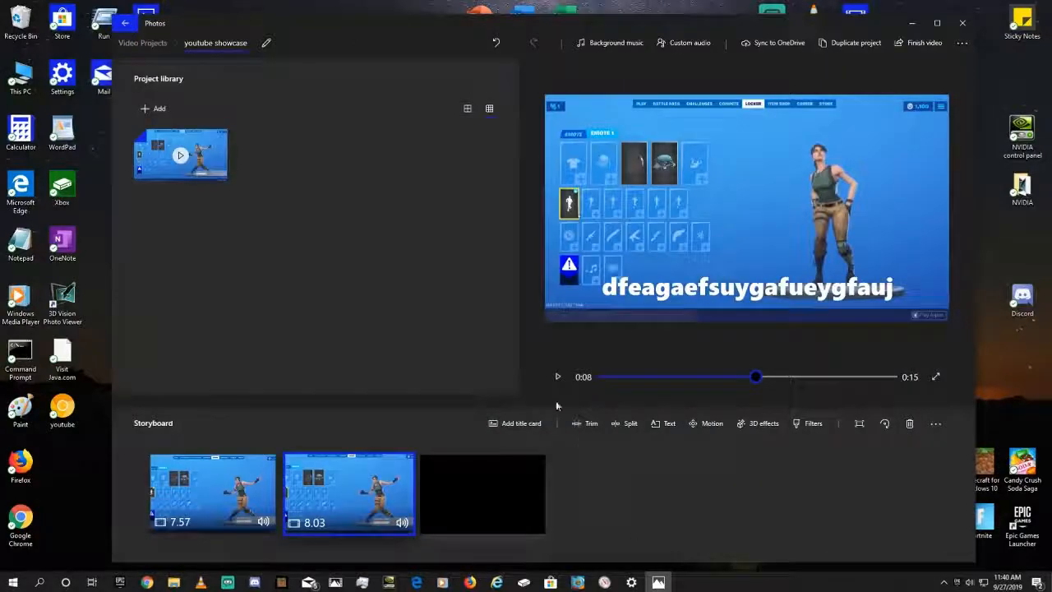
Play a stretch of the second clip to preview its text.
left_click(558, 376)
left_click(667, 377)
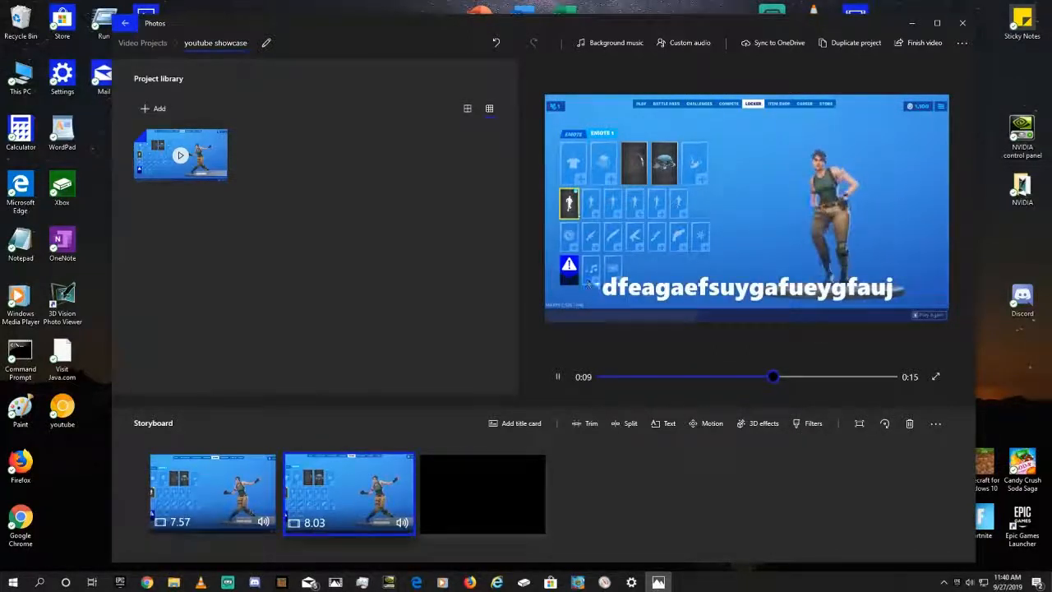
left_click(557, 376)
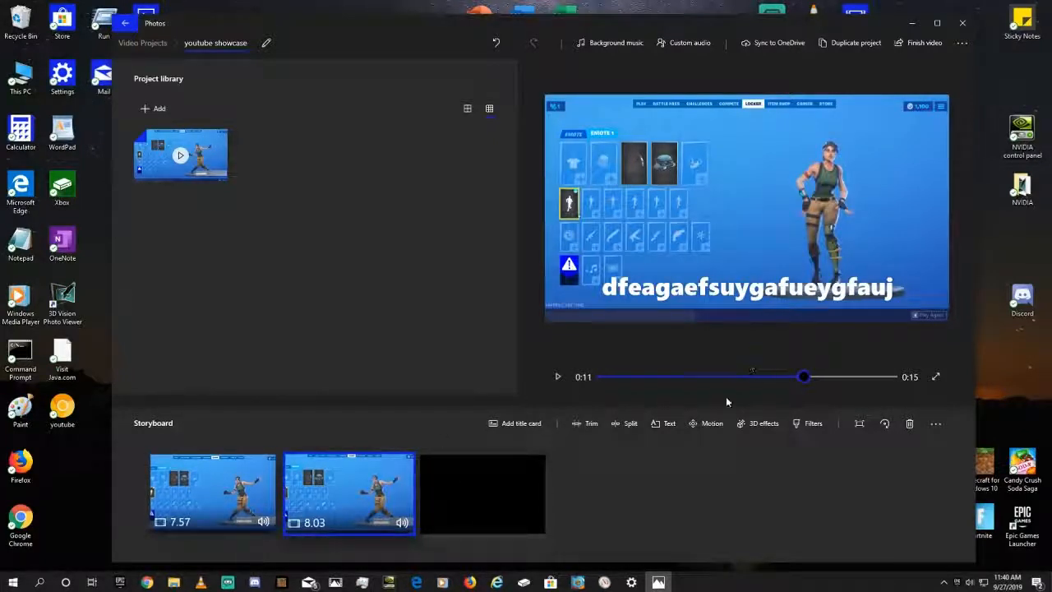
Remove all the text from the second clip and accept the change.
left_click(664, 423)
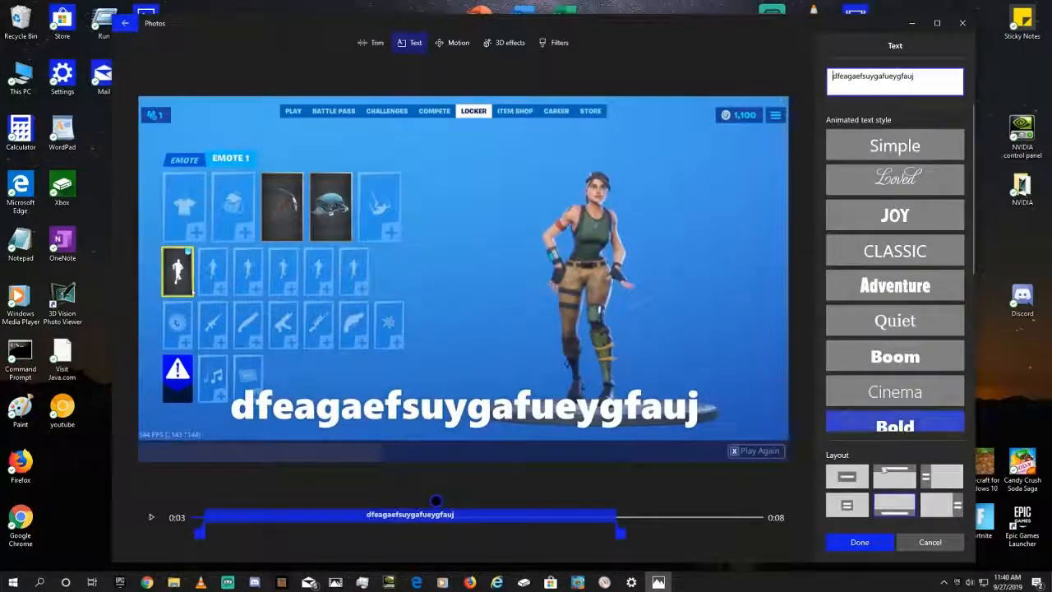
scroll(846, 274, "down", 5)
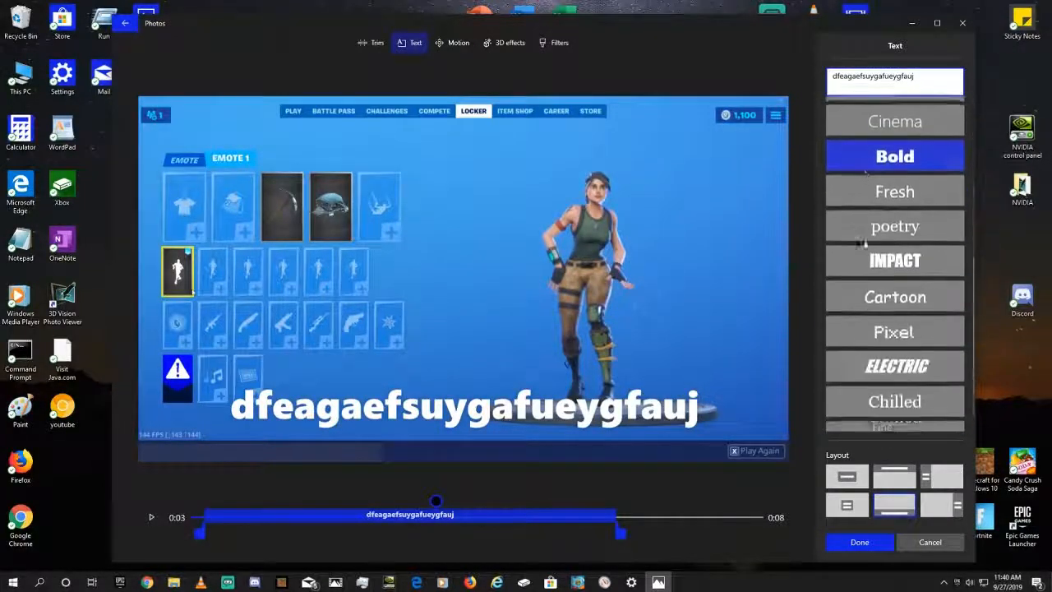
scroll(847, 274, "up", 5)
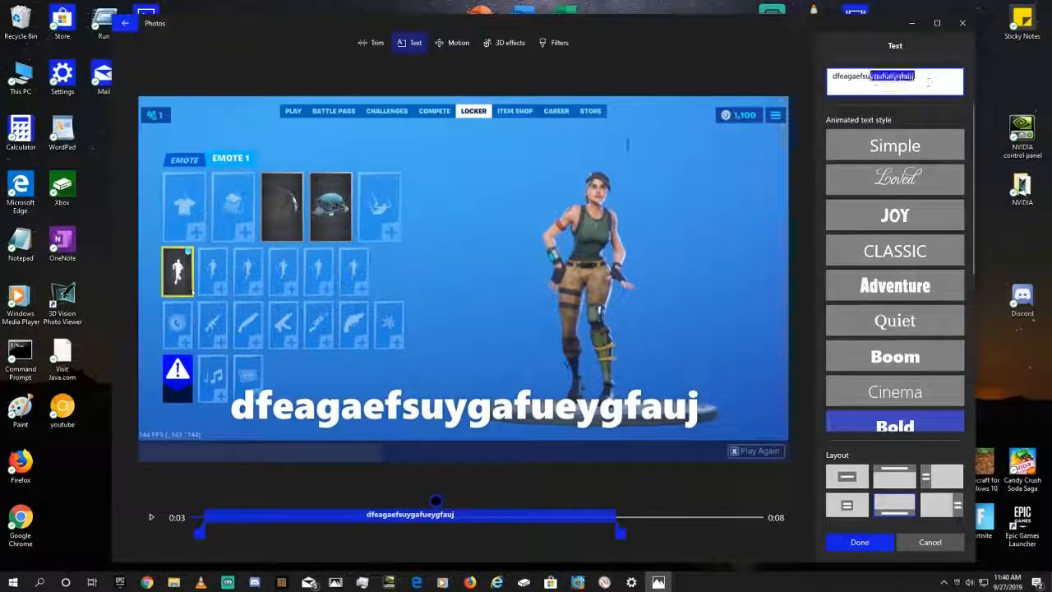
left_click_drag(870, 76, 832, 76)
key("BackSpace")
left_click(860, 541)
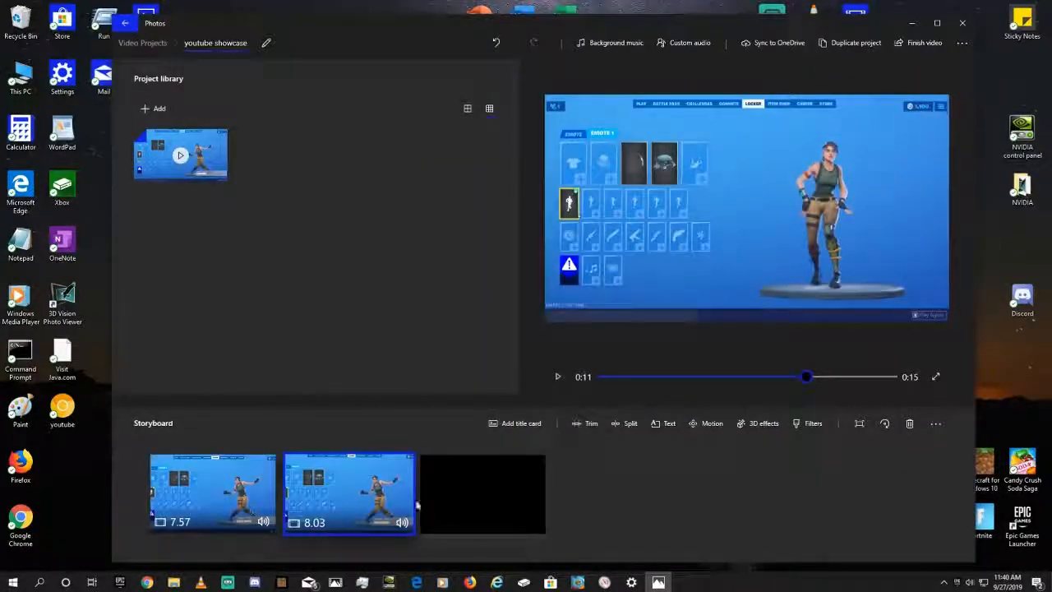
Insert a title card between the two storyboard clips and set its background to black.
left_click(492, 423)
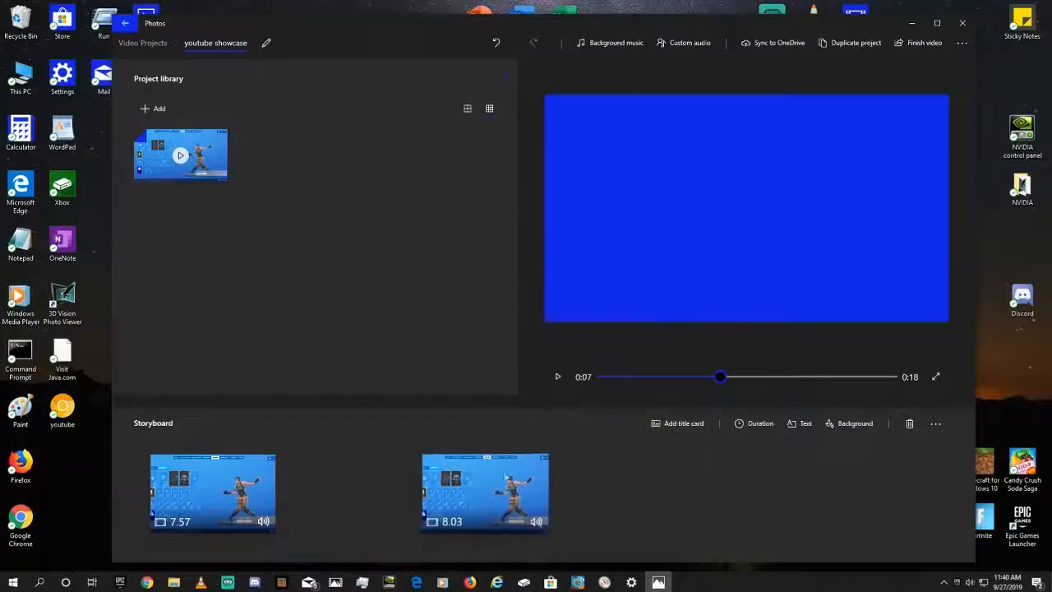
left_click(845, 424)
left_click(942, 418)
left_click(854, 545)
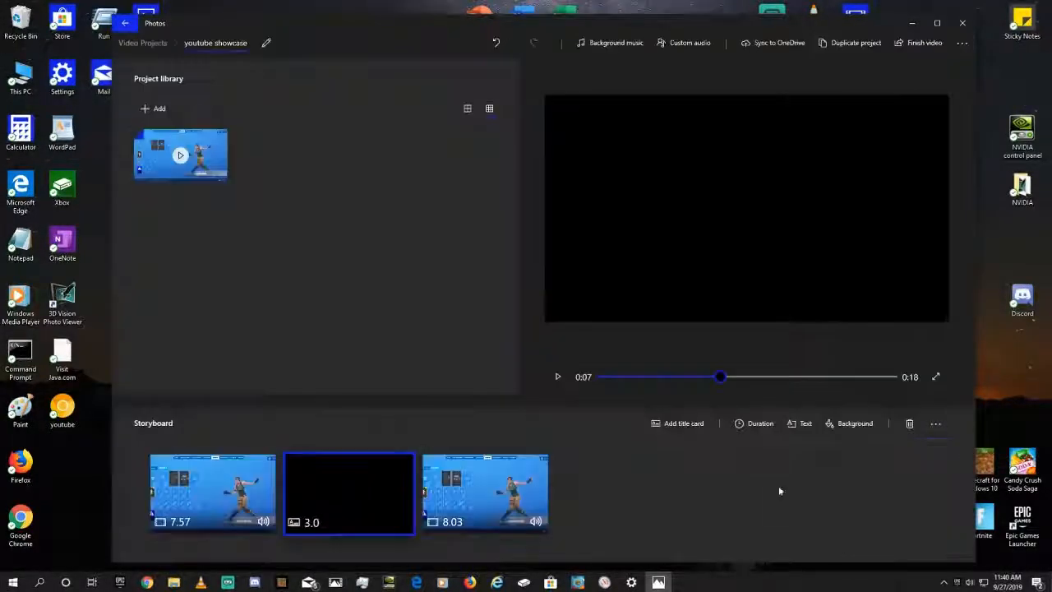
Replace the title card's text with "dance moves" in the centred layout and accept it.
left_click(801, 424)
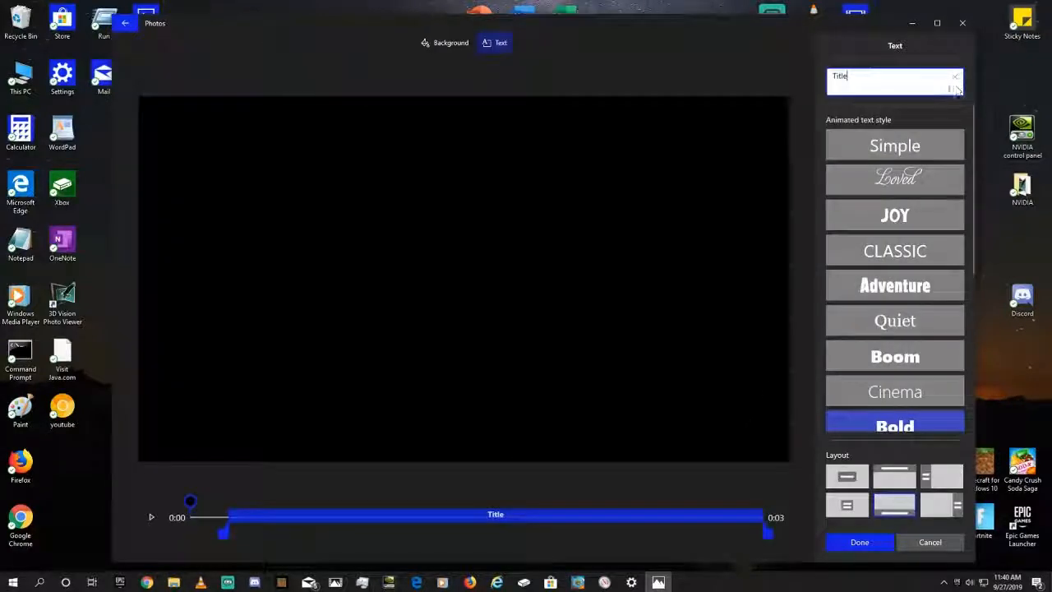
key("BackSpace")
key("BackSpace")
key("BackSpace")
key("BackSpace")
key("BackSpace")
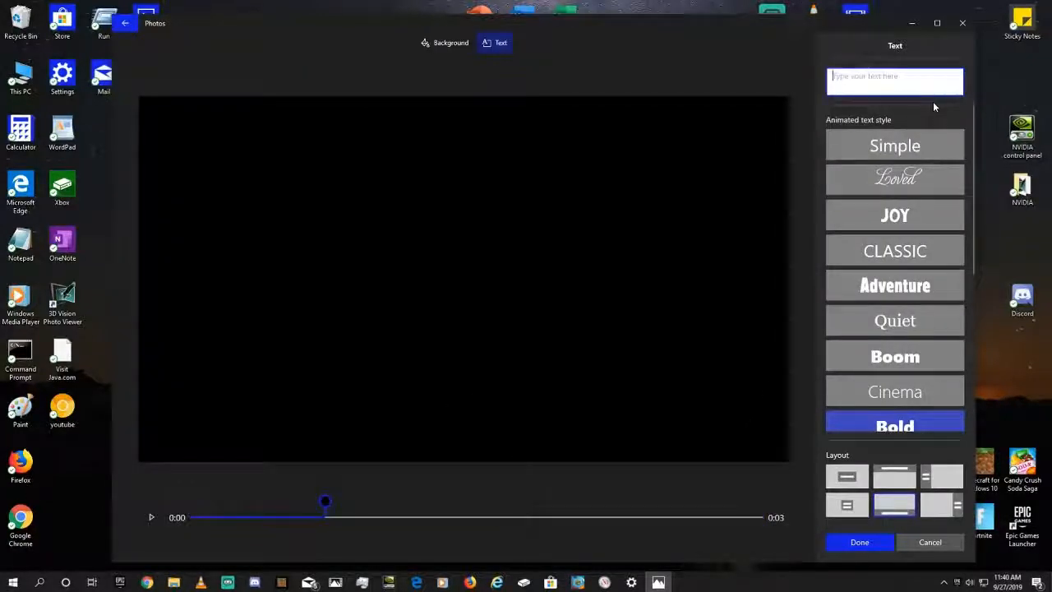
type("danc")
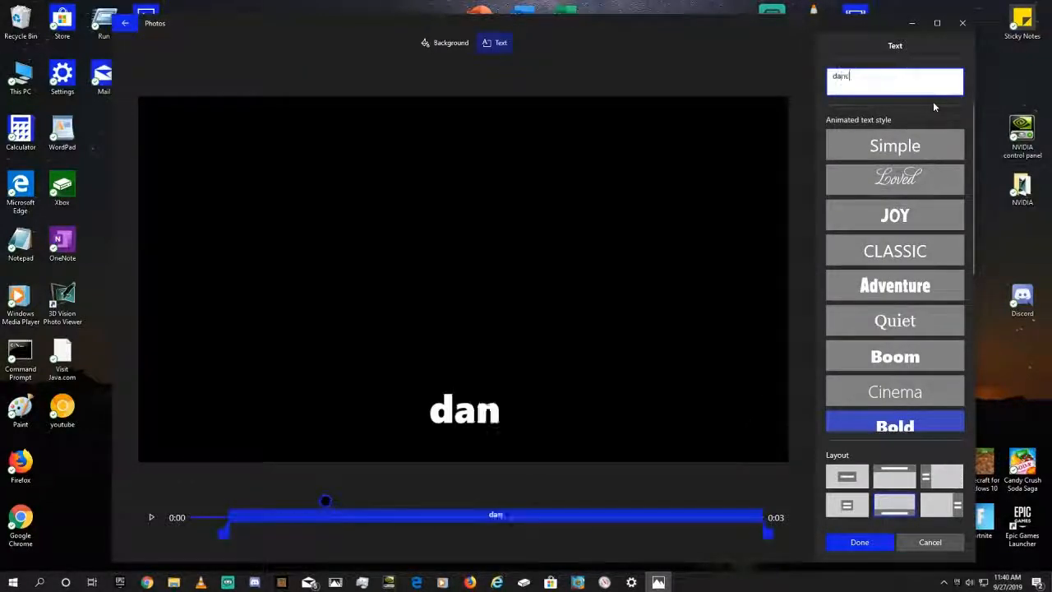
type("e moves")
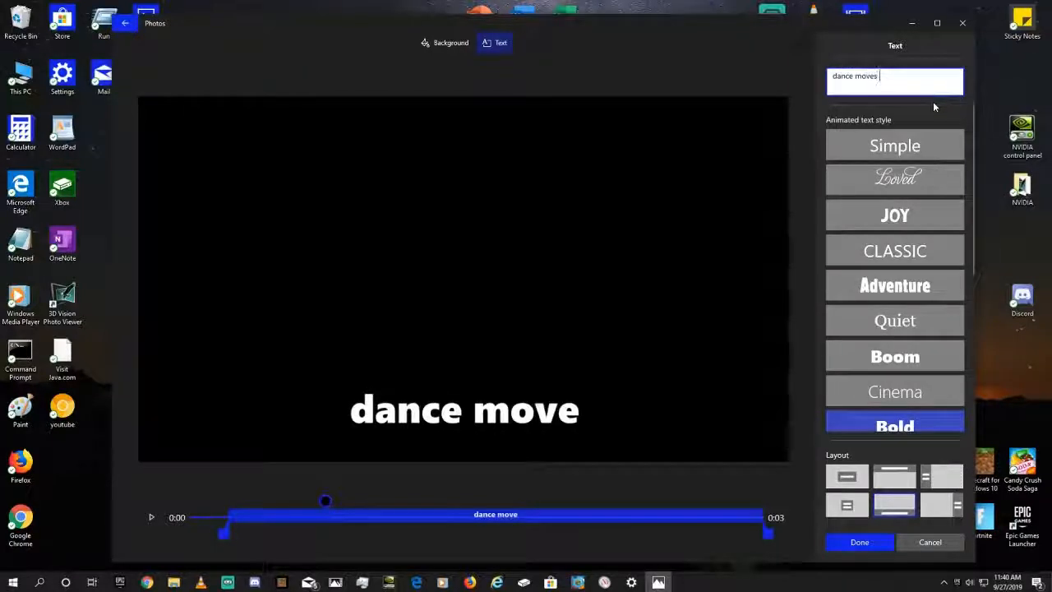
left_click(847, 477)
left_click(860, 541)
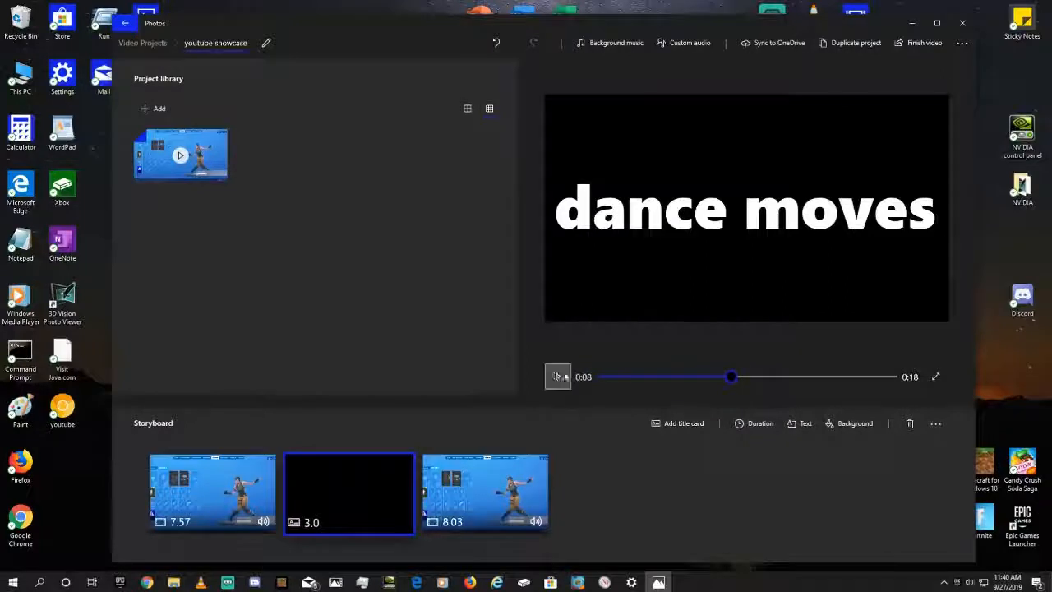
Set the title card's duration to 0.3 seconds, playing the storyboard preview before and after the change.
left_click(557, 376)
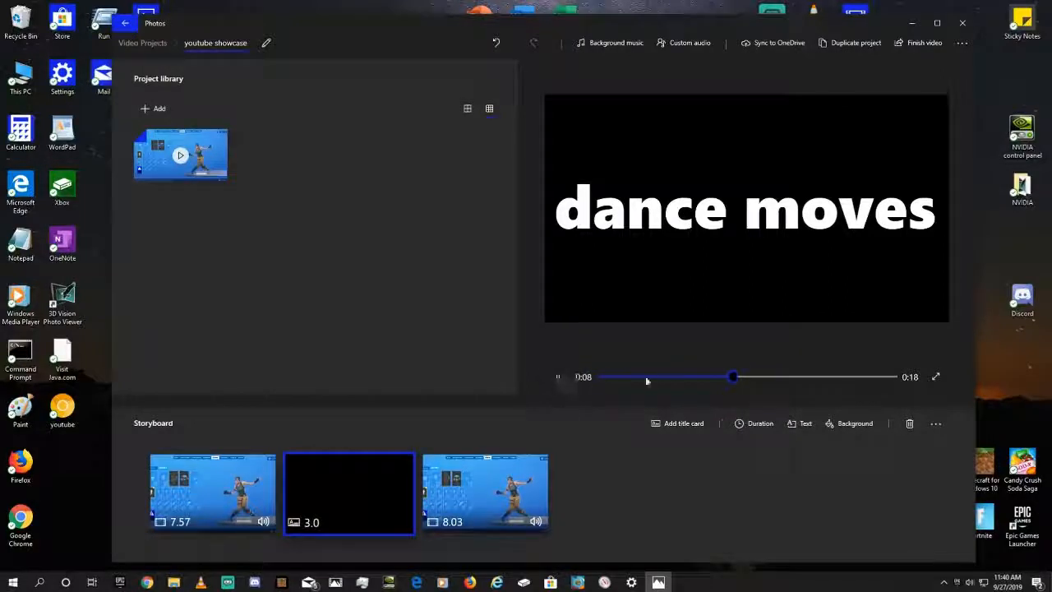
left_click(753, 424)
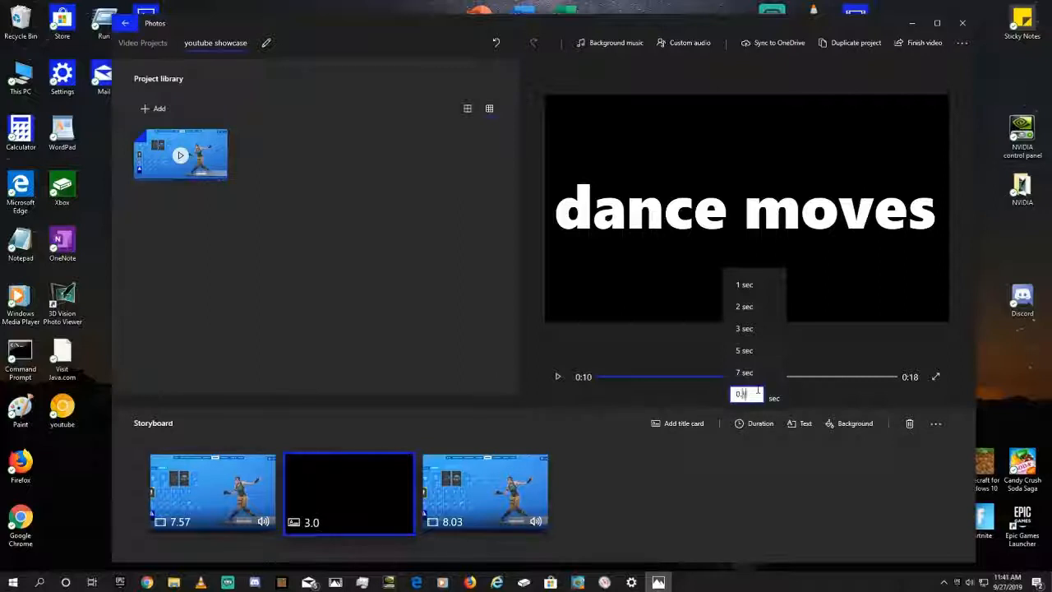
type("0.5")
key("Return")
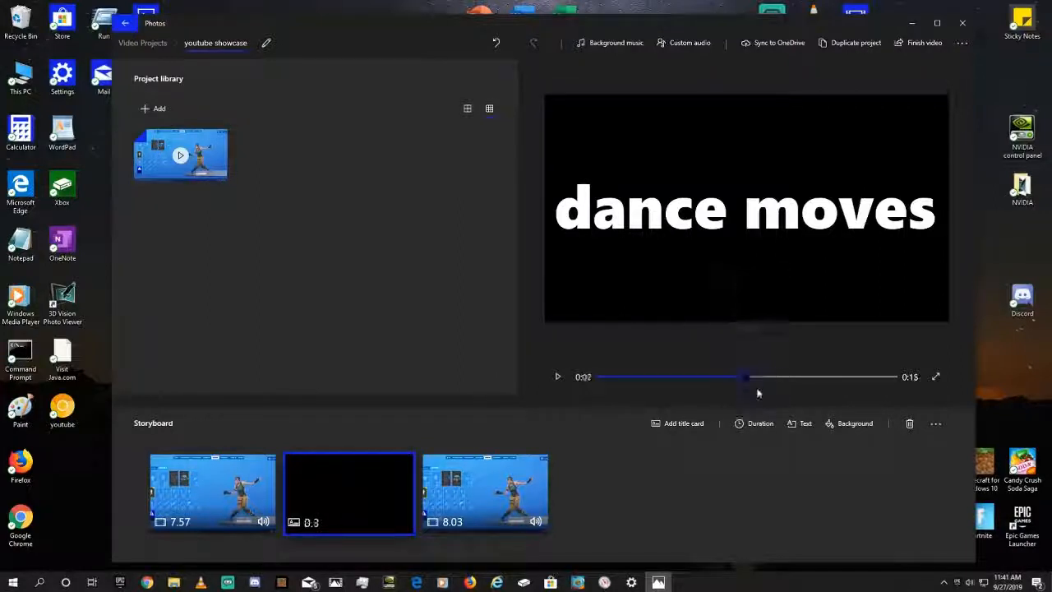
left_click(558, 377)
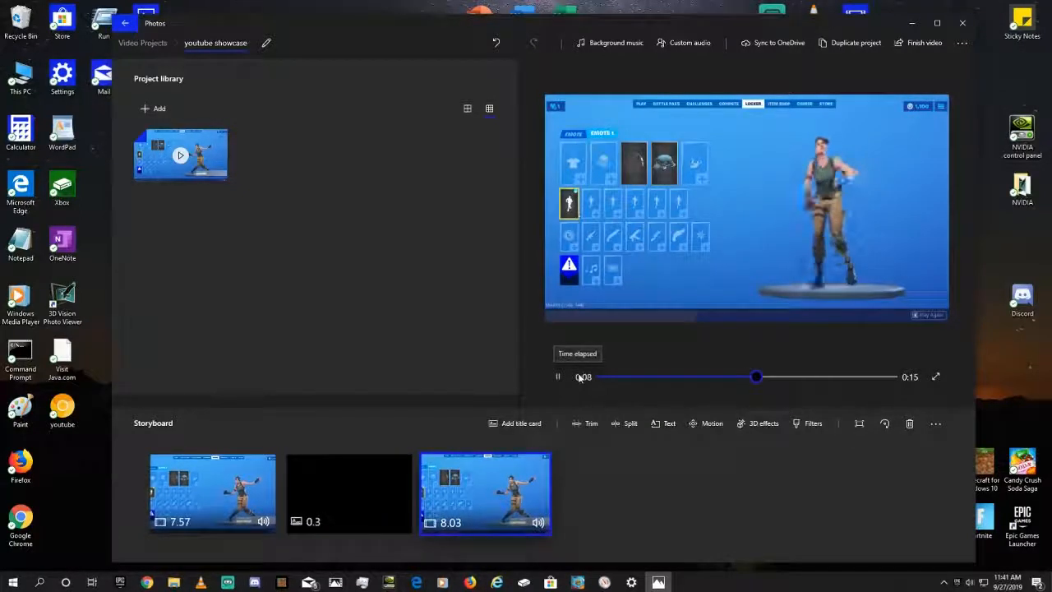
left_click(554, 378)
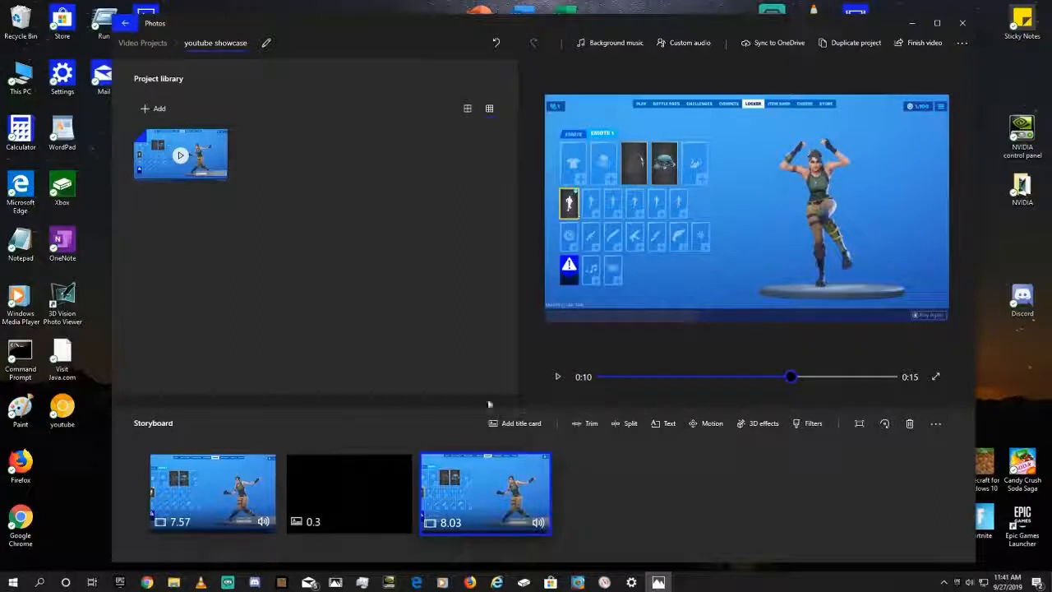
Preview the storyboard from within the first clip through the title card into the second clip.
left_click(657, 377)
left_click(558, 376)
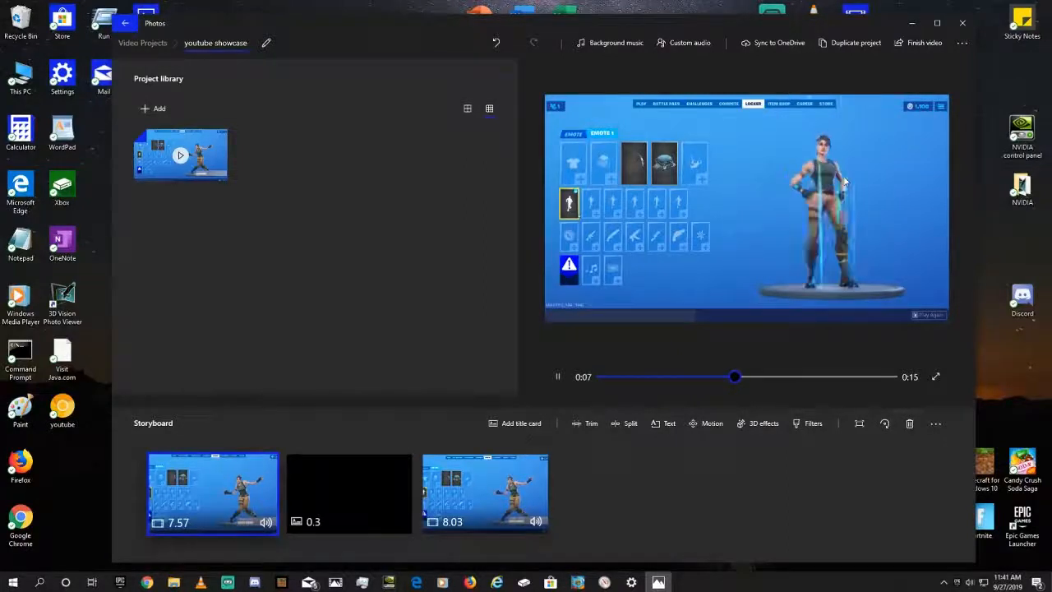
left_click(558, 380)
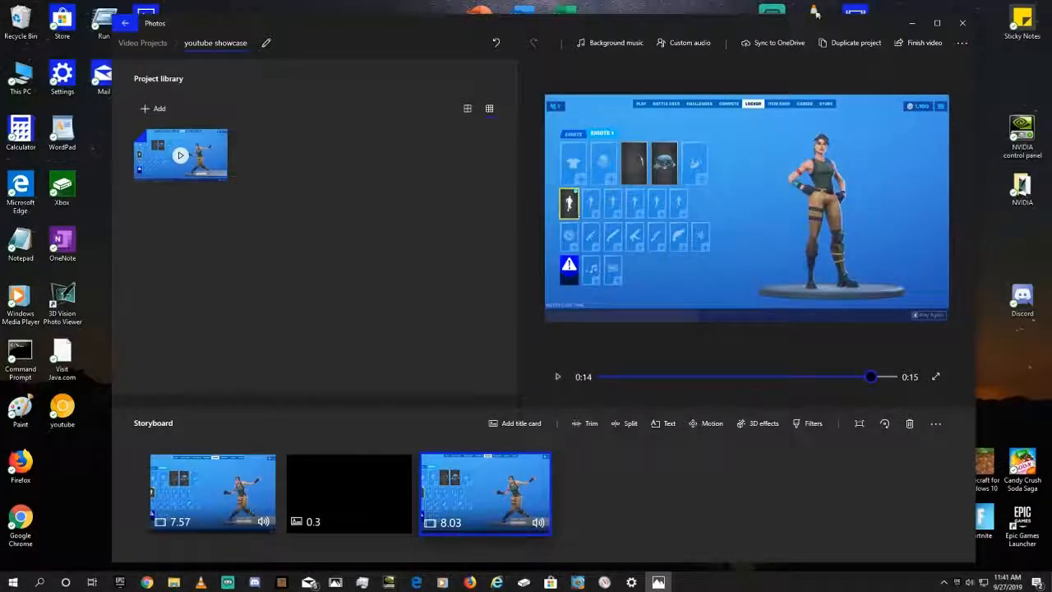
Browse the background music tracks and audition Anodized, Amplified, Arcade Party, Block Party, Blossoming and Clown Parade.
left_click(630, 47)
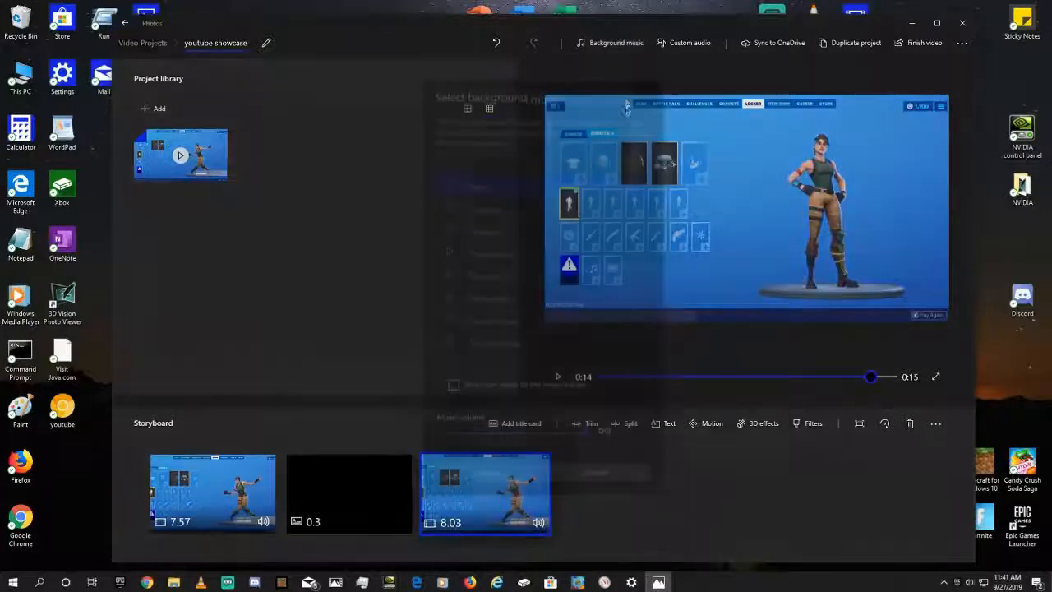
scroll(550, 247, "down", 3)
scroll(556, 286, "down", 5)
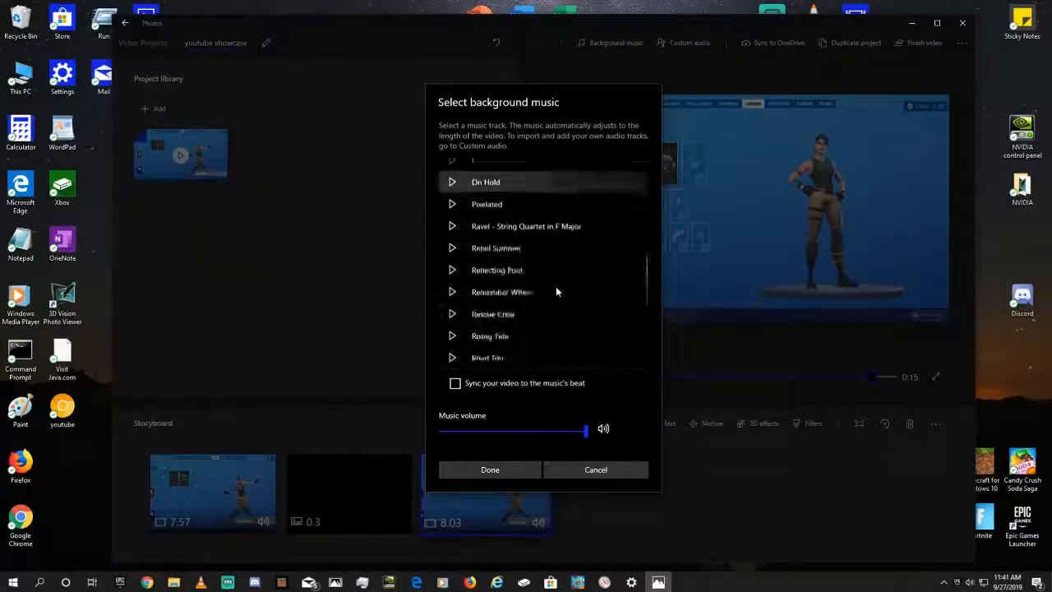
scroll(505, 333, "down", 2)
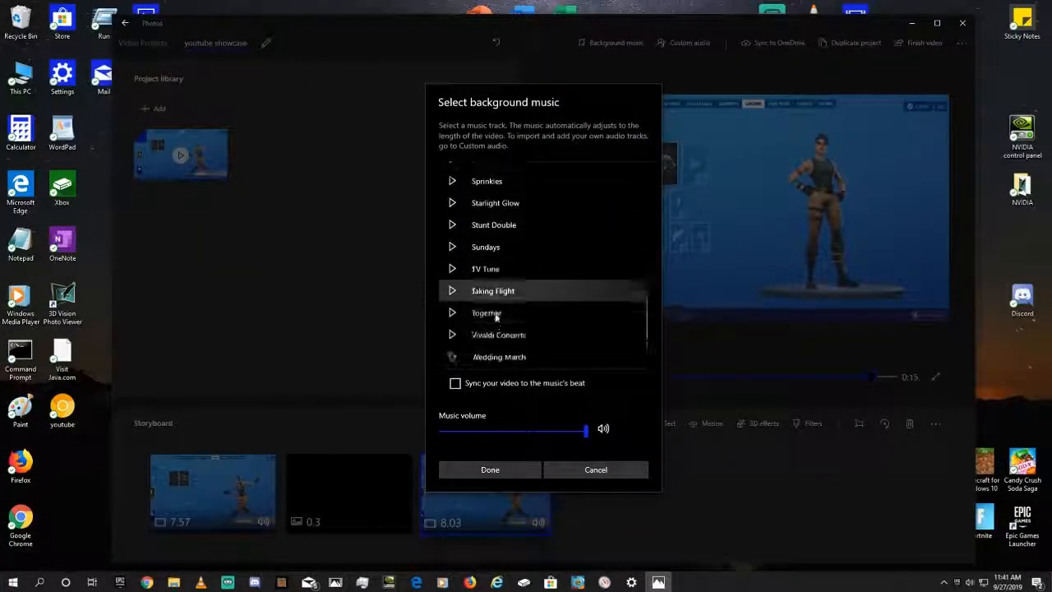
scroll(530, 324, "up", 5)
scroll(529, 317, "up", 3)
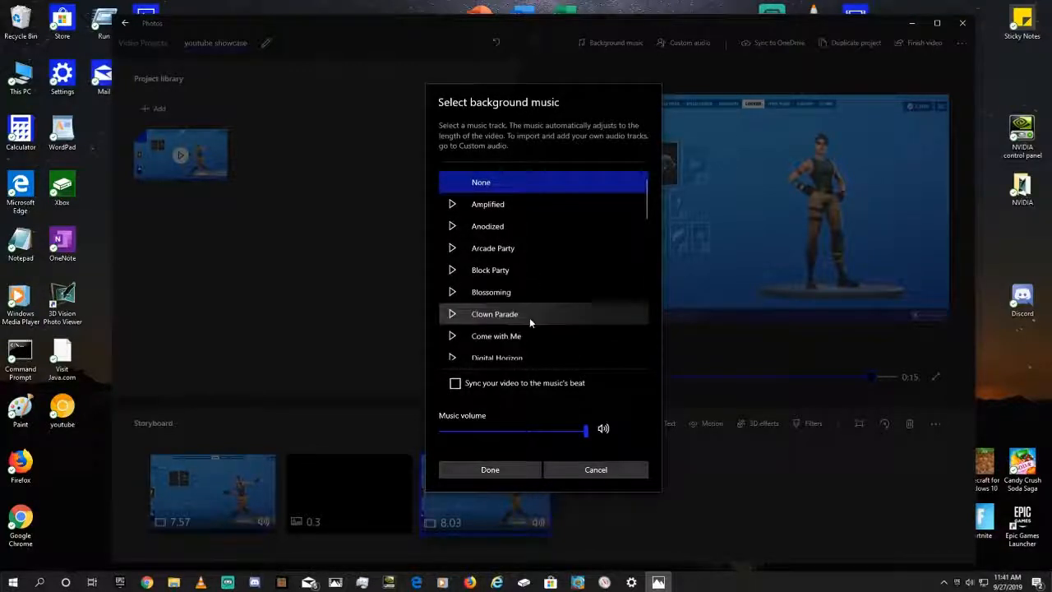
left_click(453, 227)
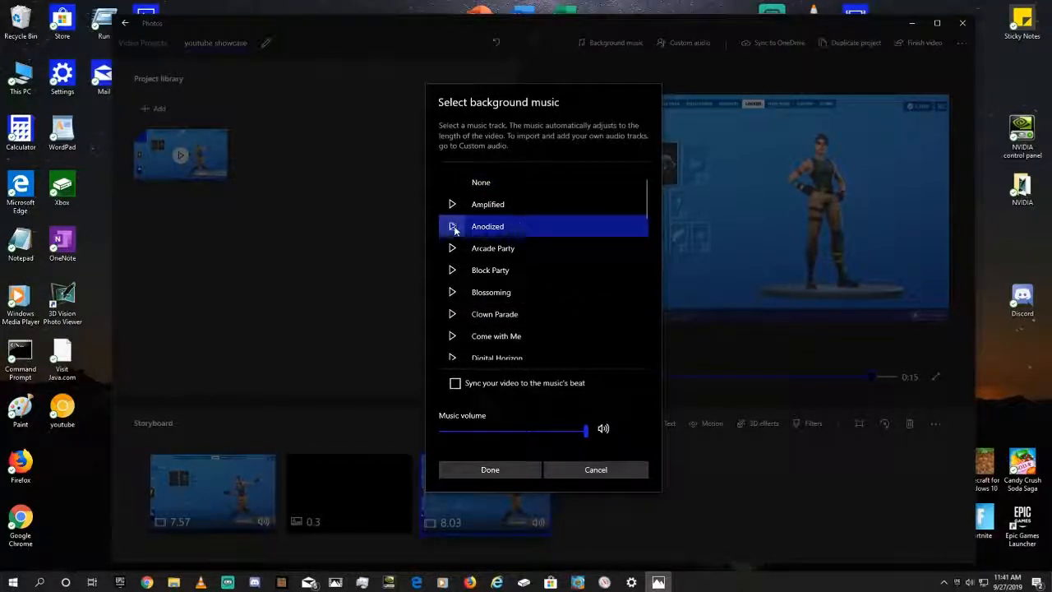
left_click(454, 205)
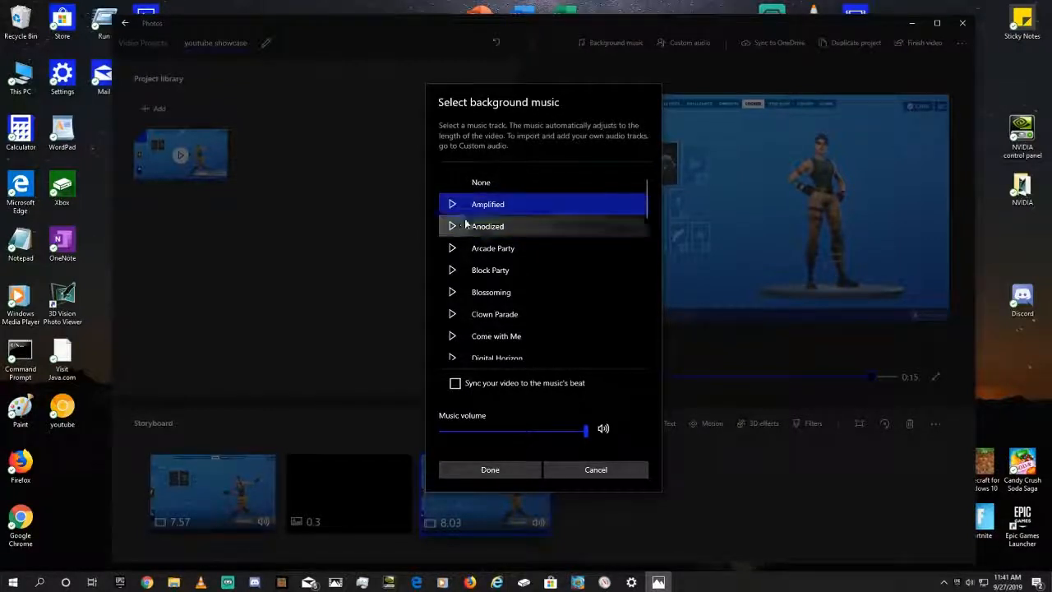
left_click(452, 248)
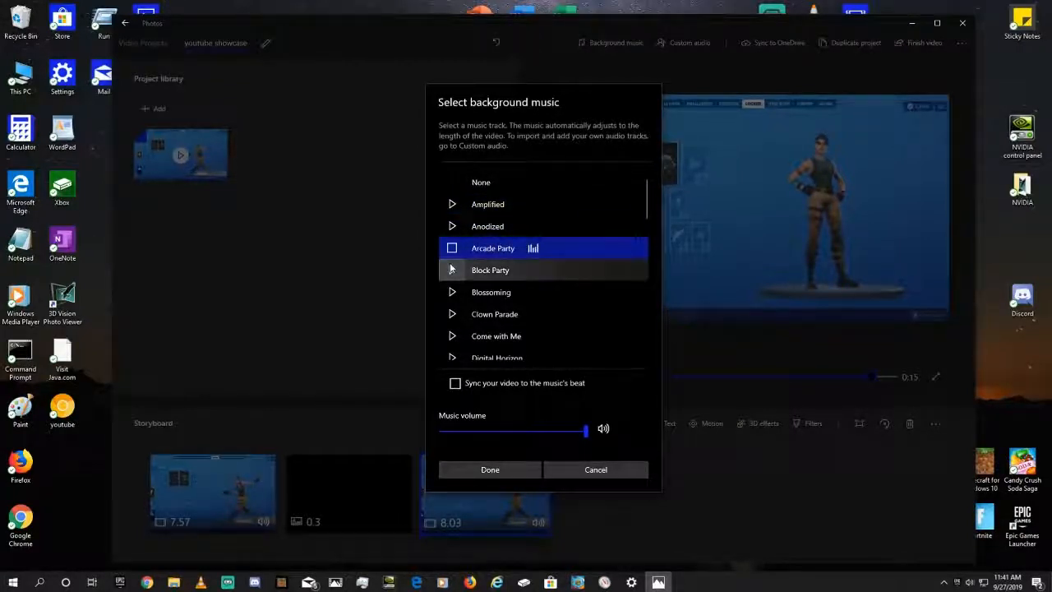
left_click(452, 270)
left_click(450, 294)
scroll(450, 297, "down", 1)
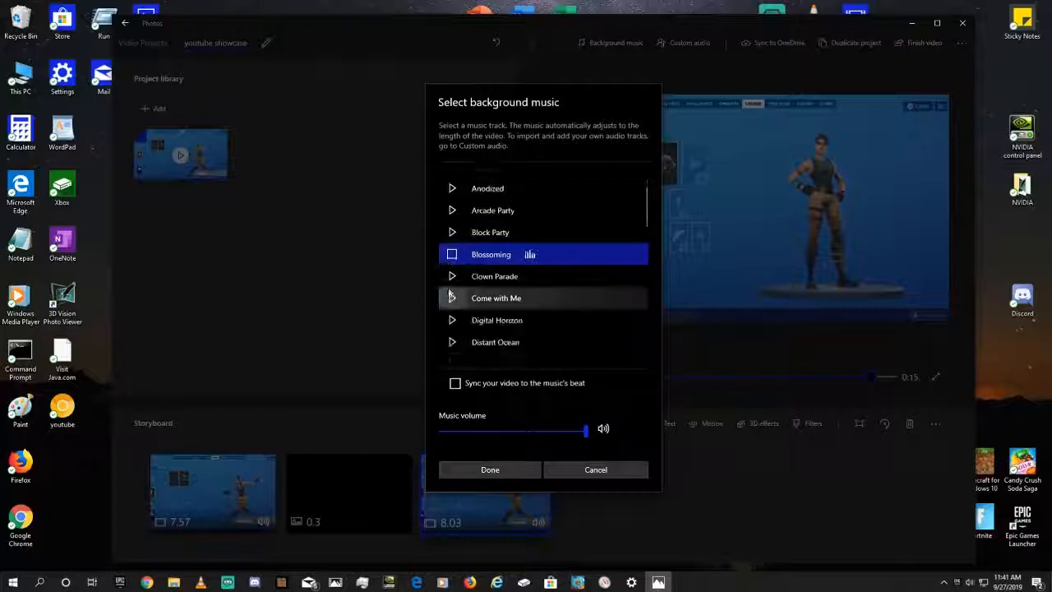
left_click(451, 277)
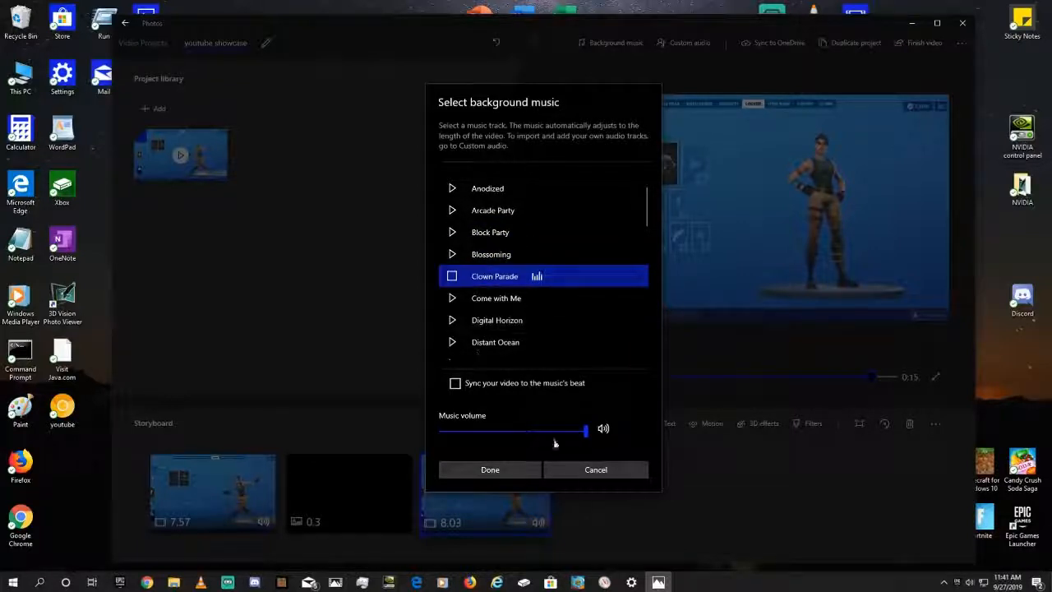
Lower the music volume to about 15 and audition Clown Parade at that level.
left_click_drag(543, 431, 554, 431)
left_click(451, 276)
left_click_drag(501, 433, 469, 440)
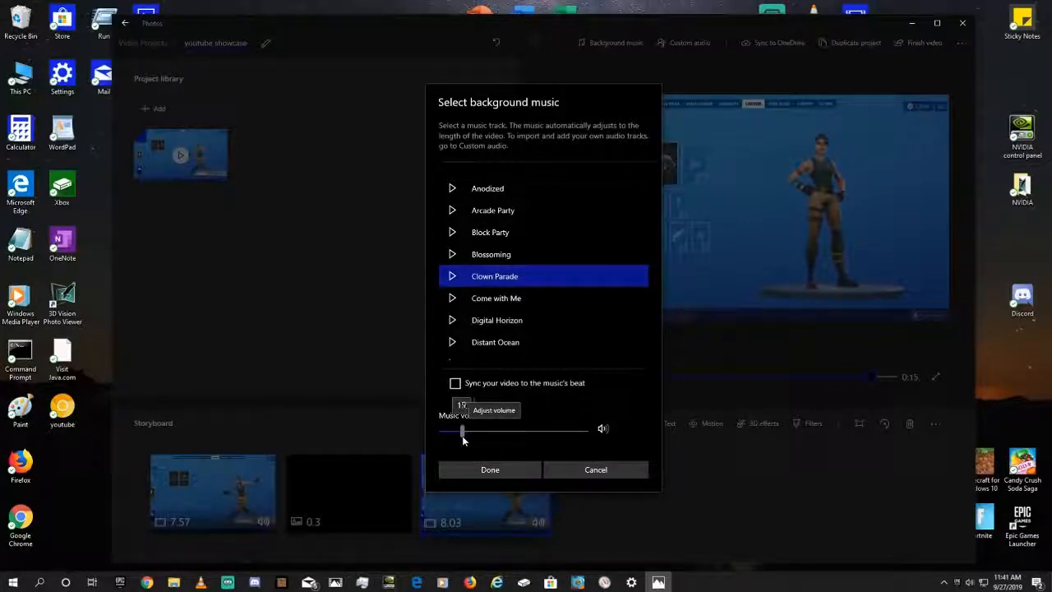
left_click_drag(467, 444, 461, 442)
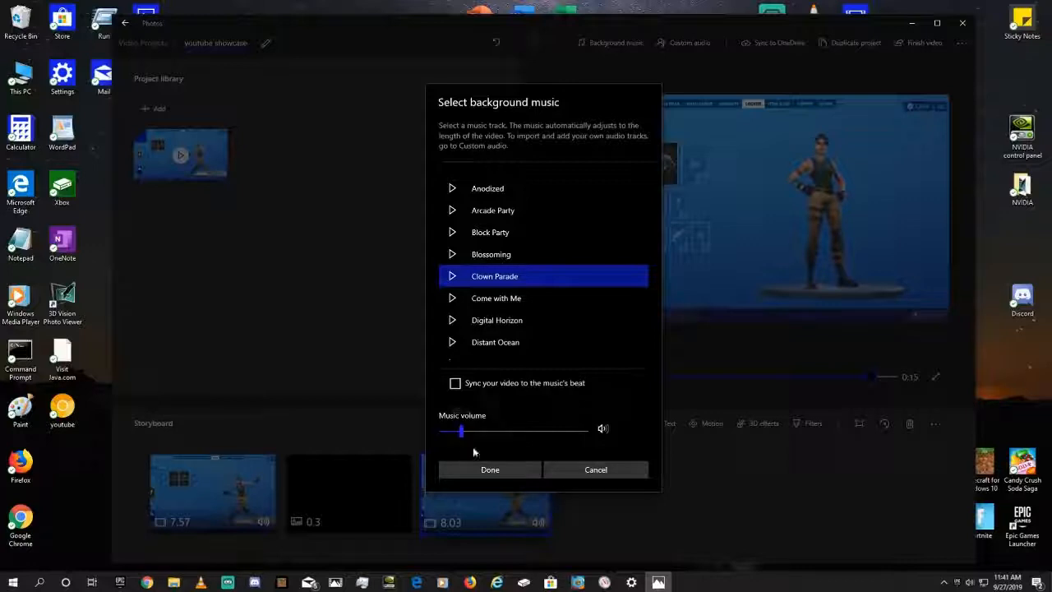
left_click(454, 276)
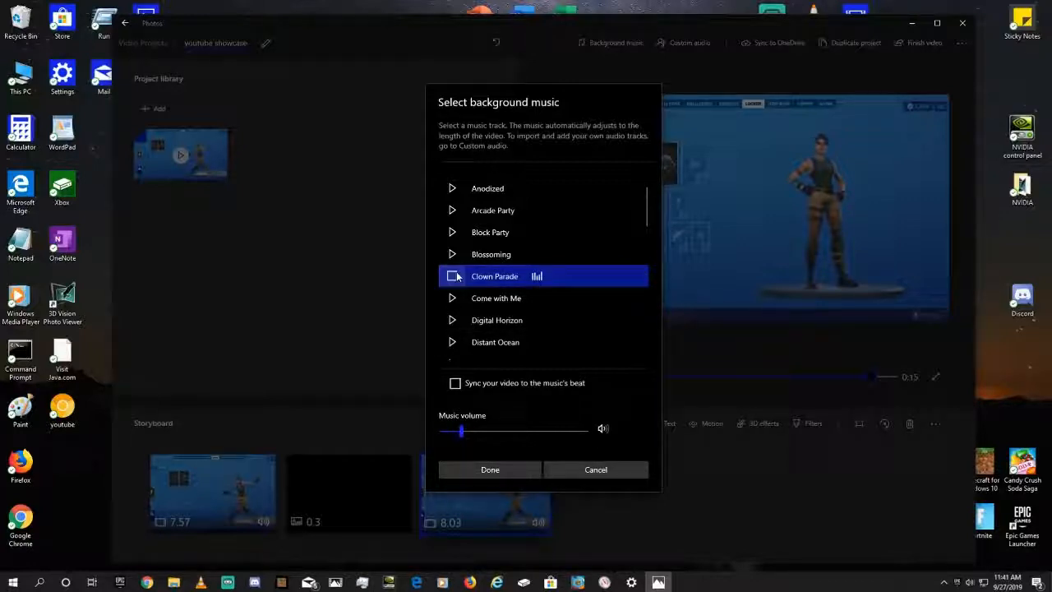
left_click(452, 276)
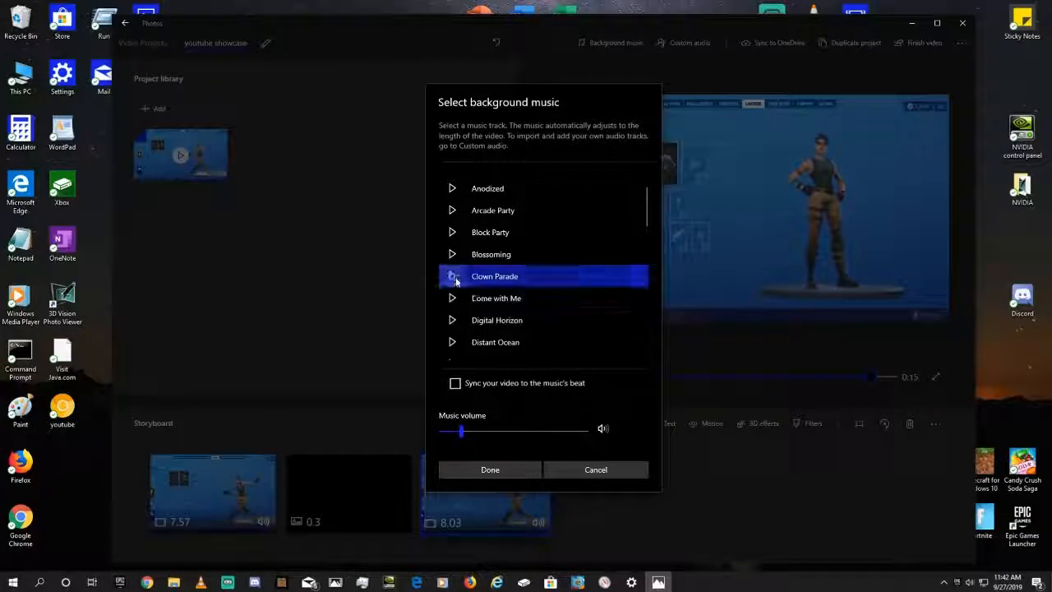
Choose Digital Horizon as the background music, reduce its volume to near the minimum and accept the selection.
left_click(454, 320)
left_click(454, 321)
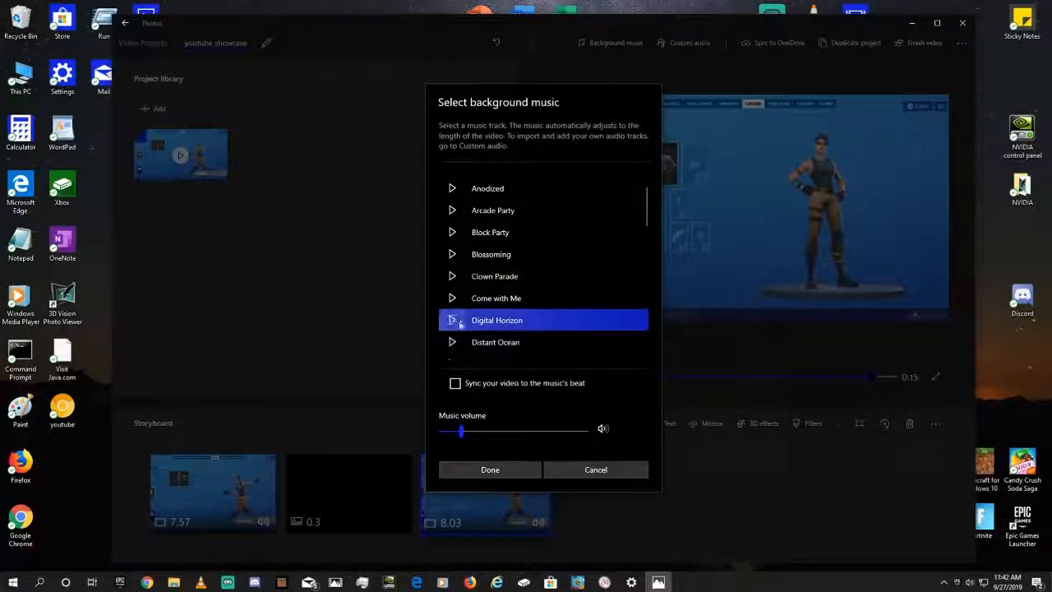
left_click_drag(460, 430, 448, 434)
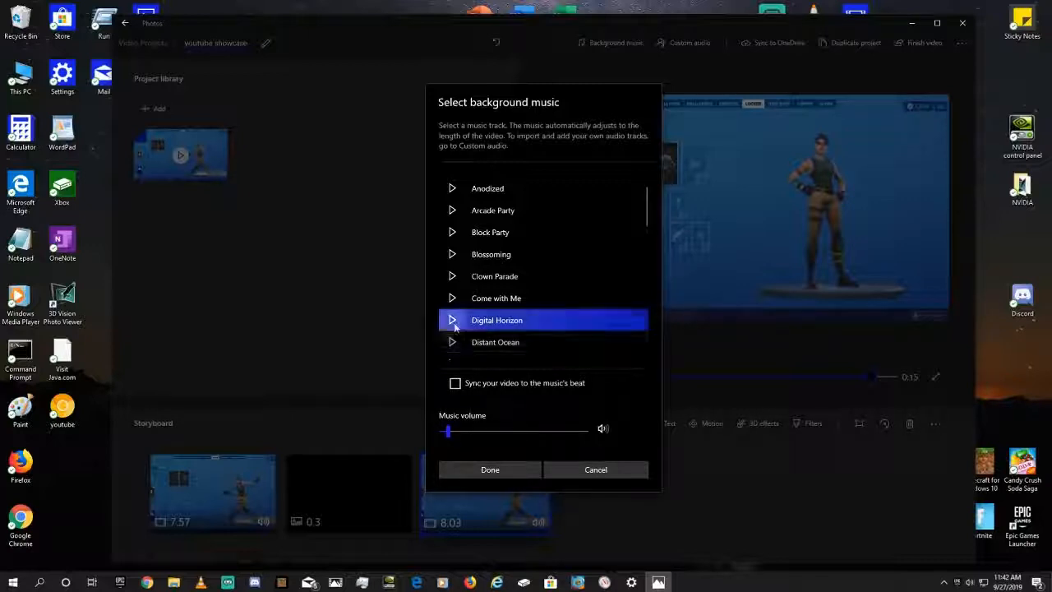
left_click(491, 471)
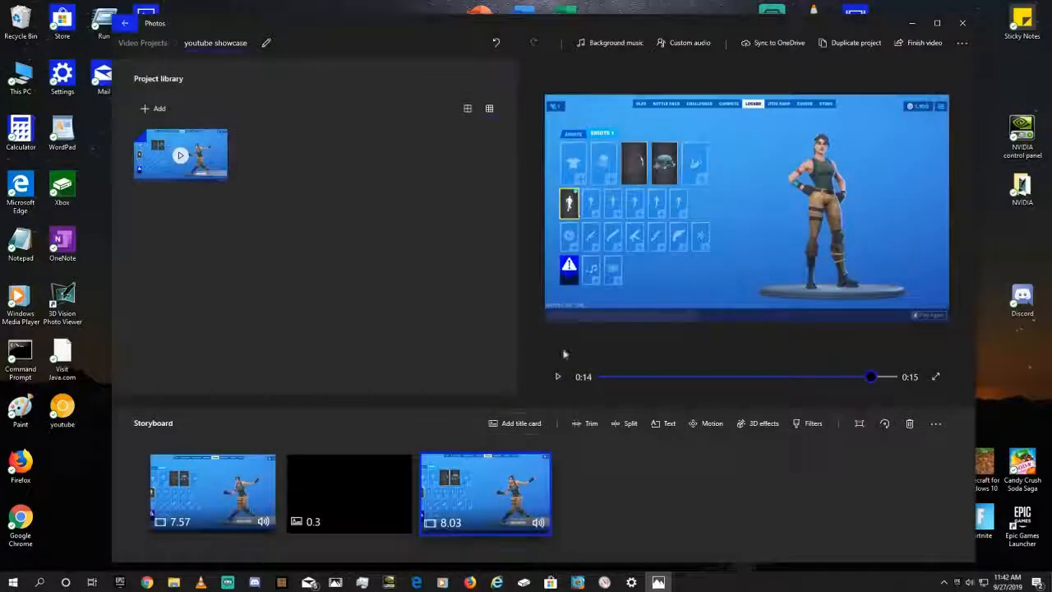
Play the storyboard from the beginning past the title card to hear the added background music.
left_click(558, 376)
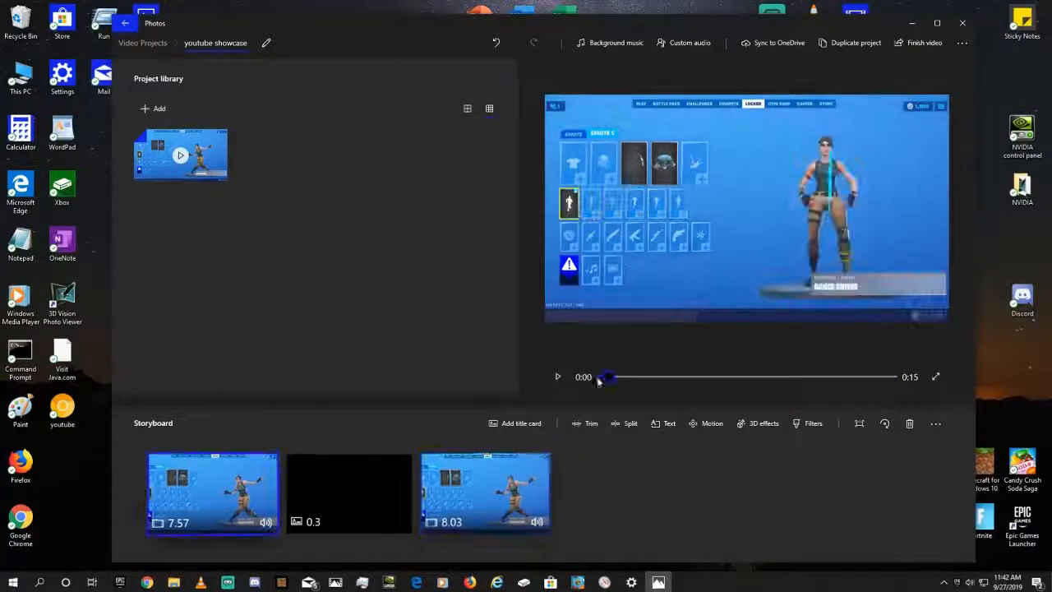
left_click(558, 377)
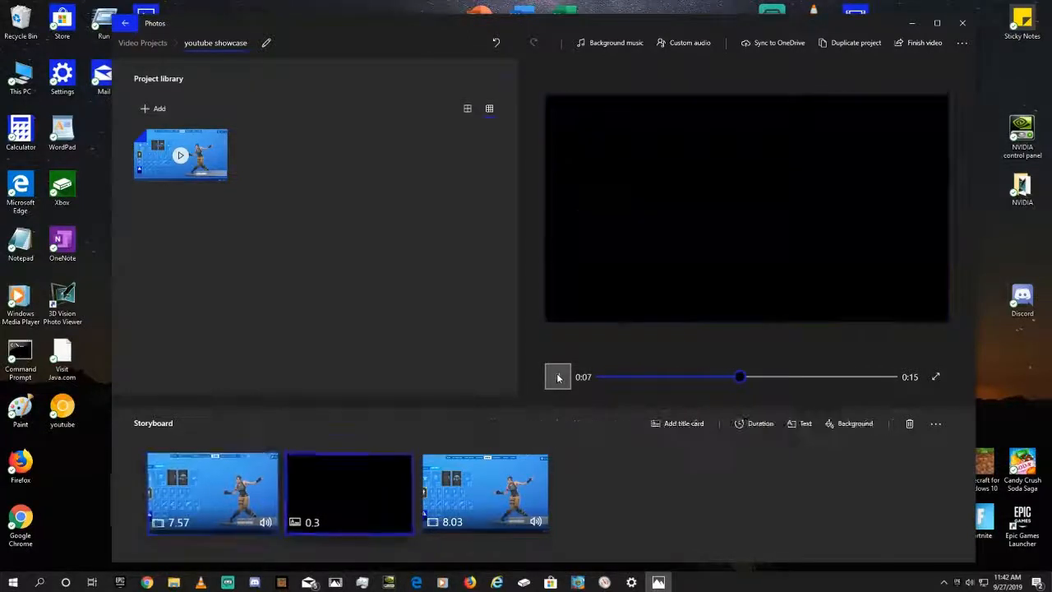
left_click(558, 378)
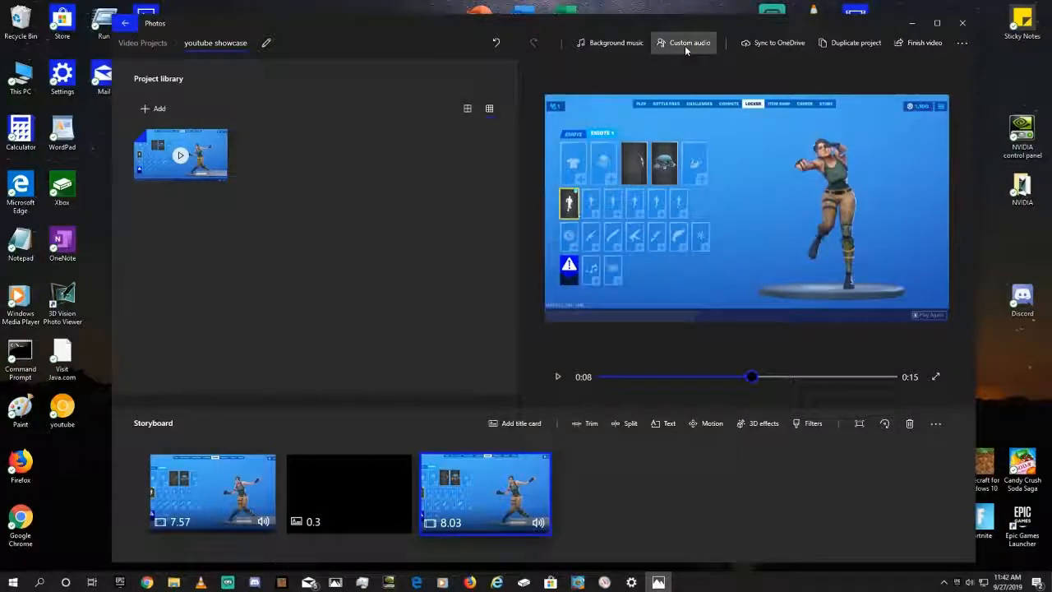
Raise the background music volume to about 68 and replay the start of the first clip to check it.
left_click(616, 43)
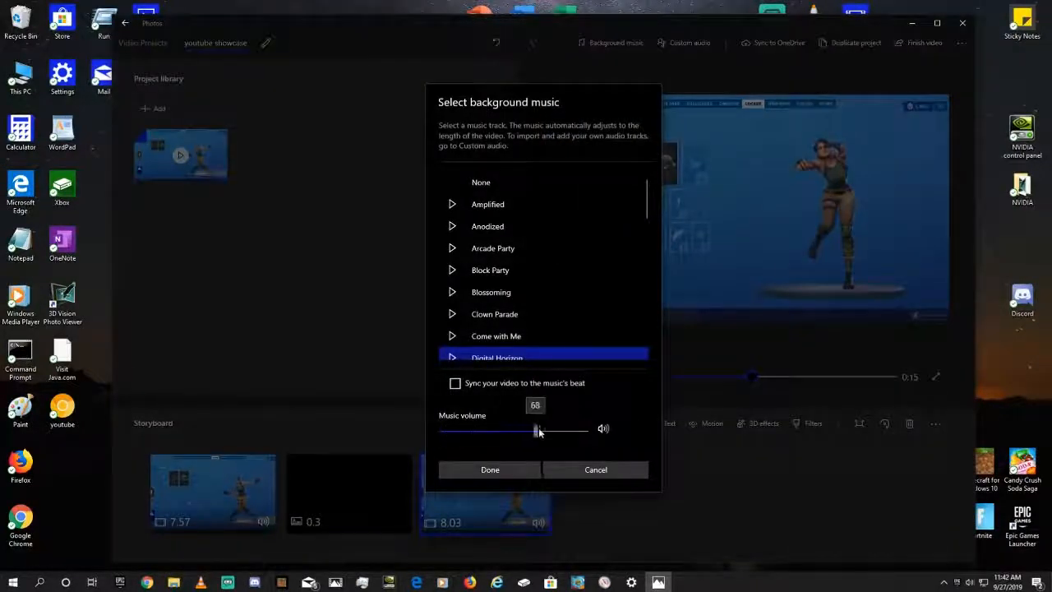
left_click(530, 461)
left_click(558, 376)
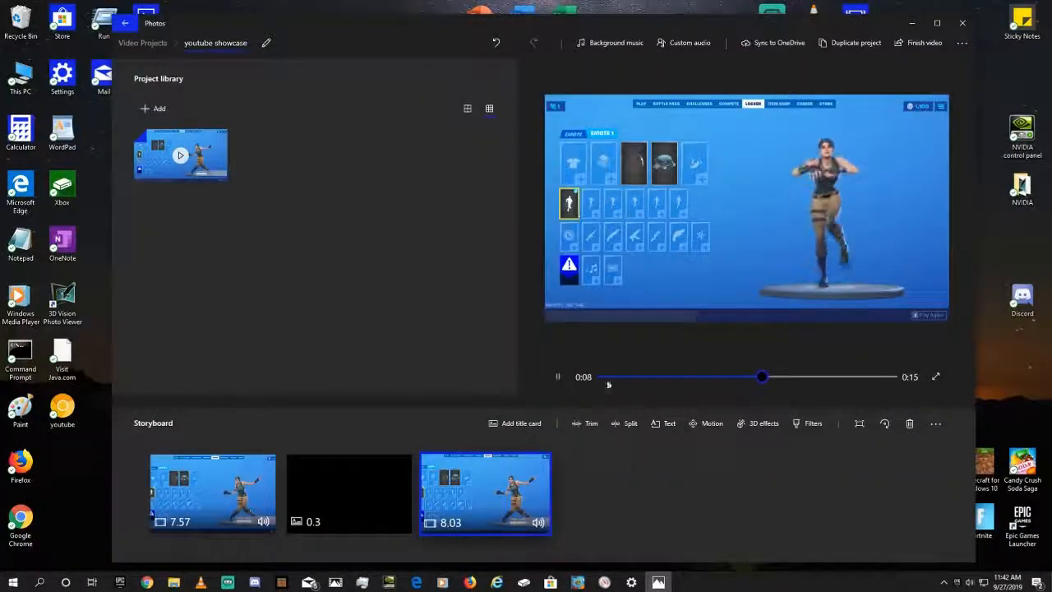
left_click(618, 376)
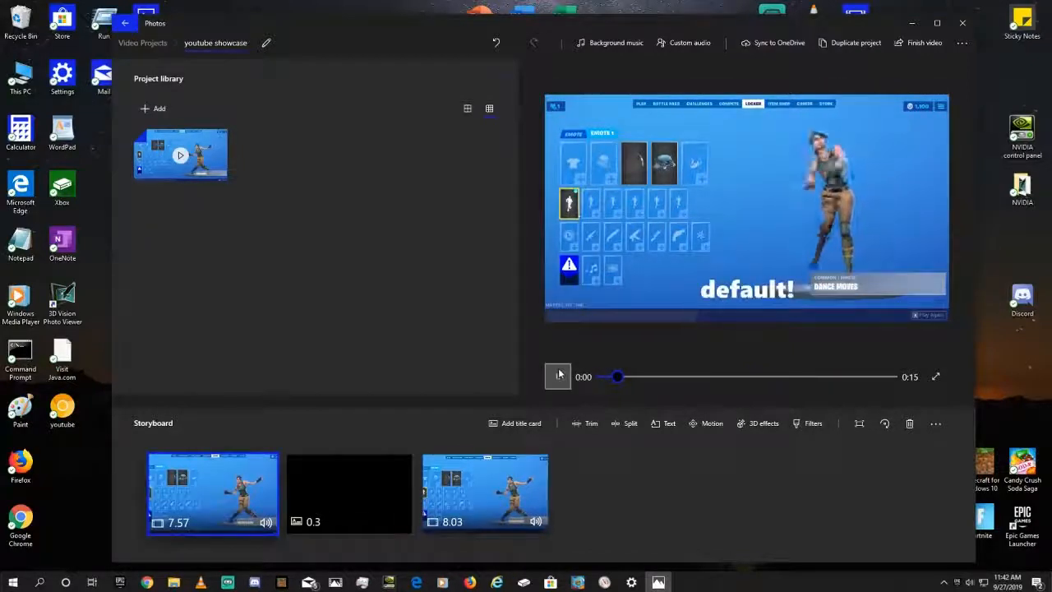
left_click(559, 375)
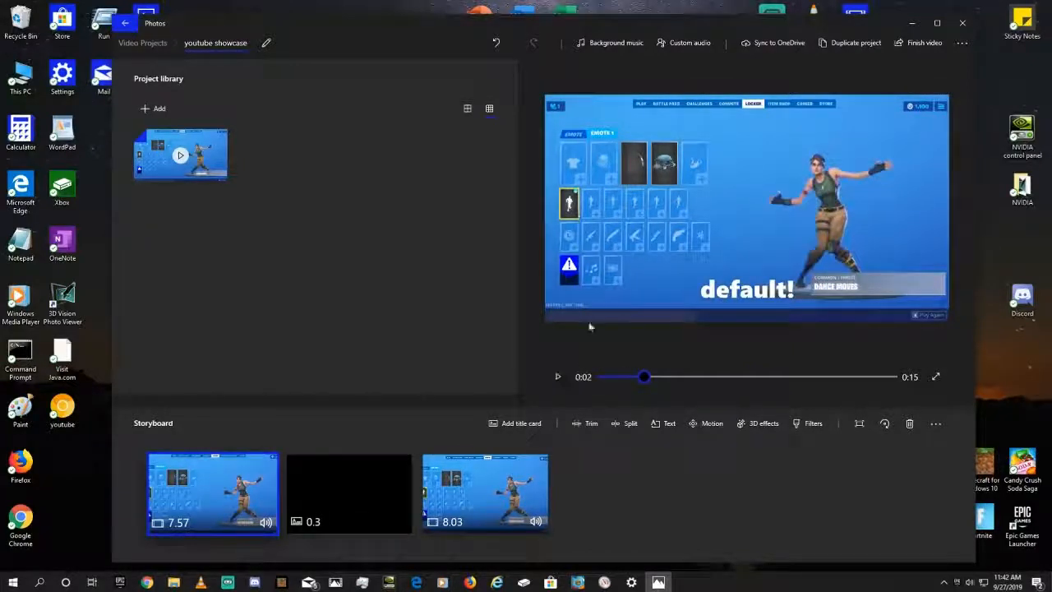
Add the audio file "Jim Yosef - Firefly" from the Music folder as custom audio.
left_click(686, 46)
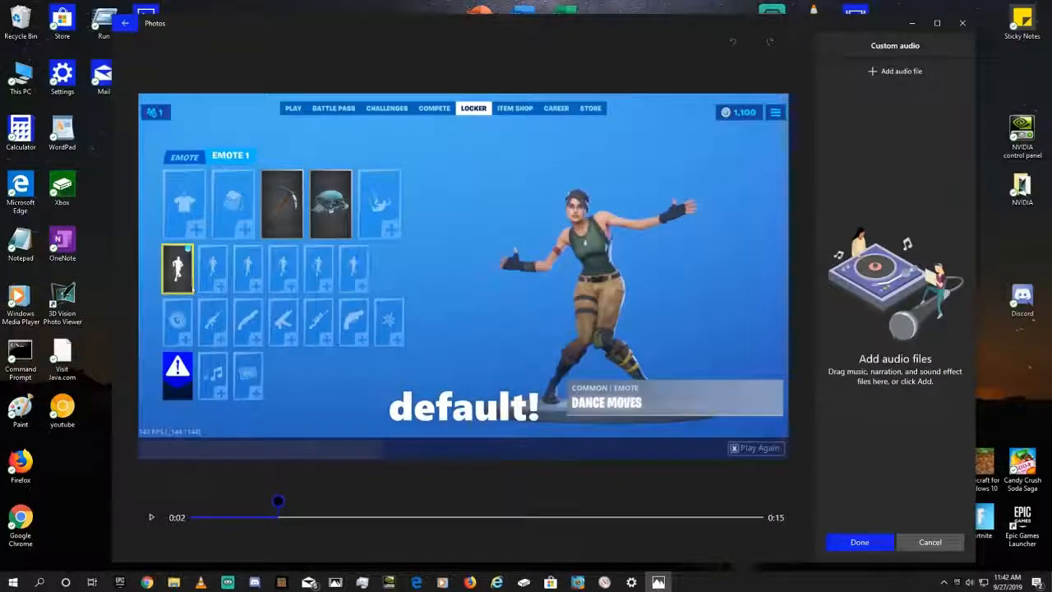
left_click(894, 71)
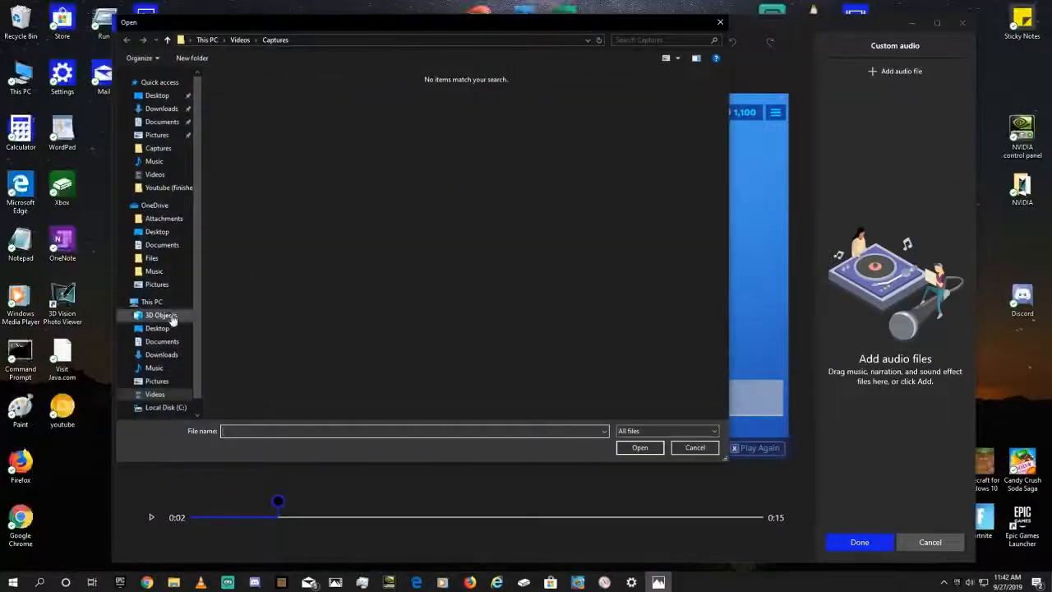
left_click(153, 368)
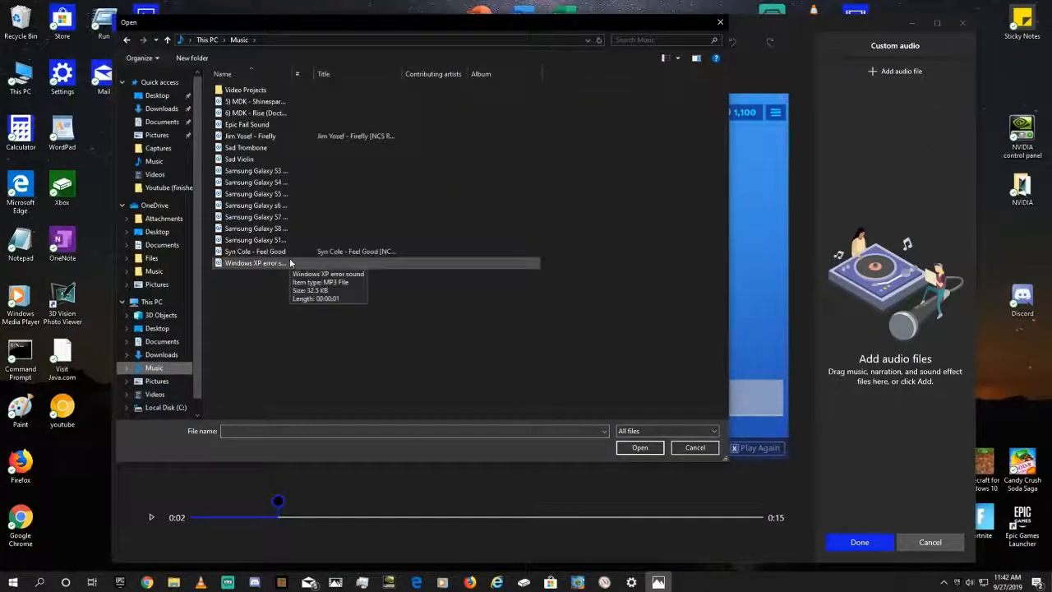
left_click(278, 138)
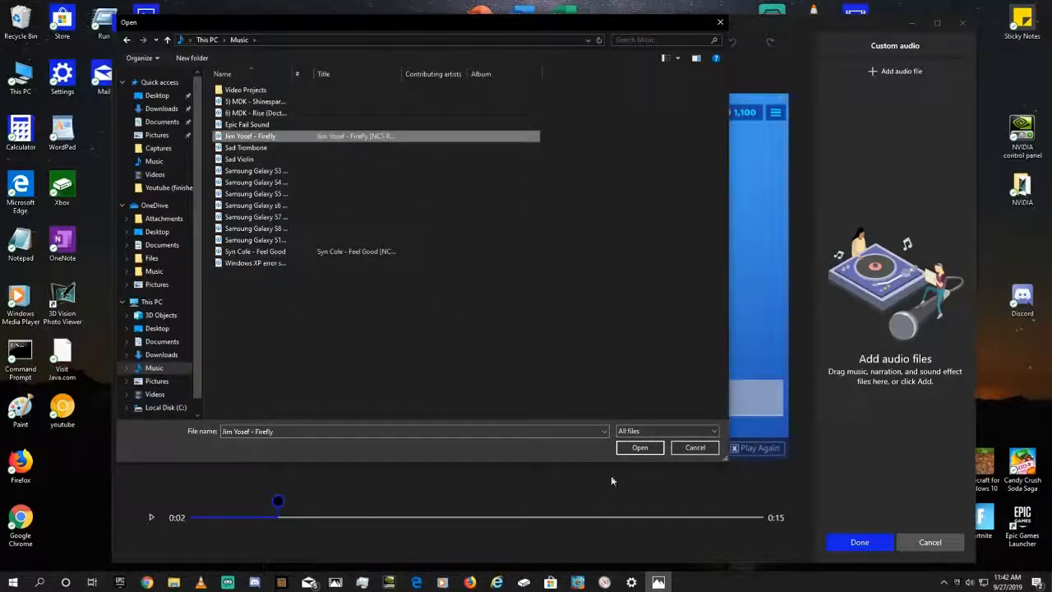
left_click(639, 447)
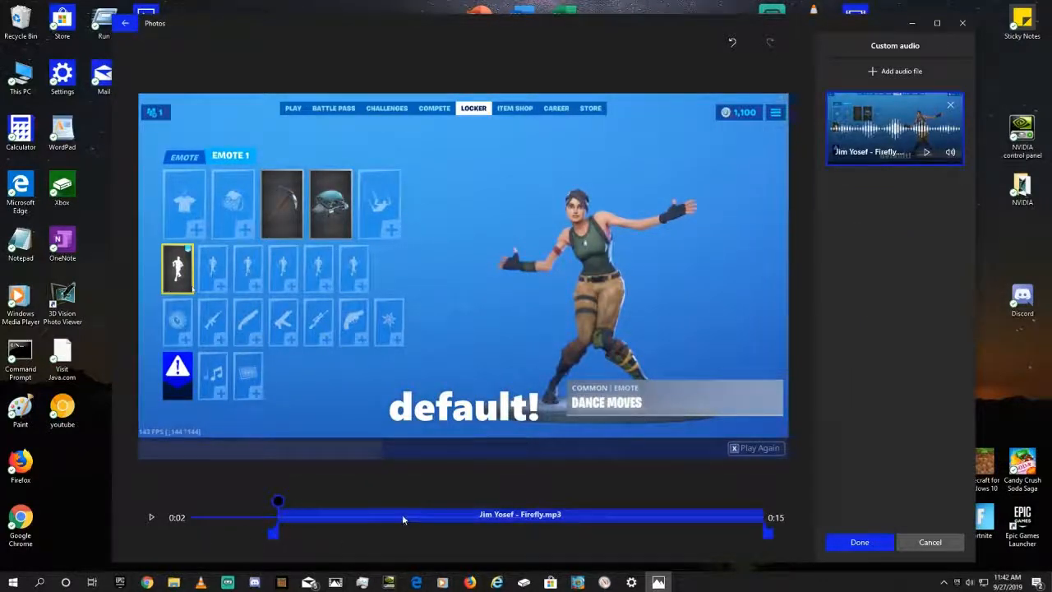
Move the Firefly audio track to start at 0:00 and shorten its end slightly.
left_click_drag(403, 519, 322, 530)
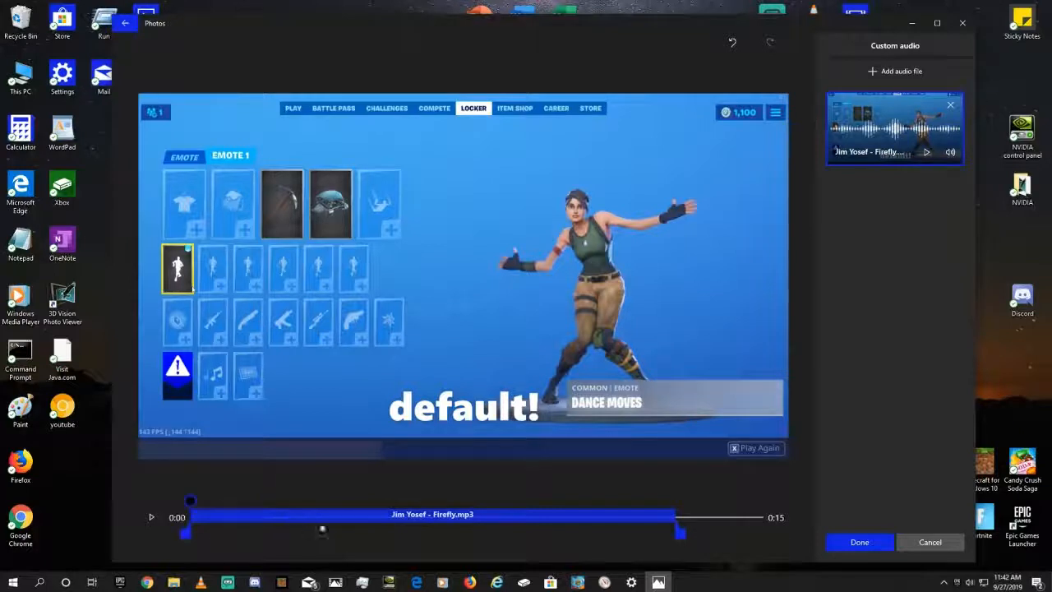
mouse_move(681, 535)
left_mouse_down()
mouse_move(756, 535)
mouse_move(666, 534)
left_mouse_up()
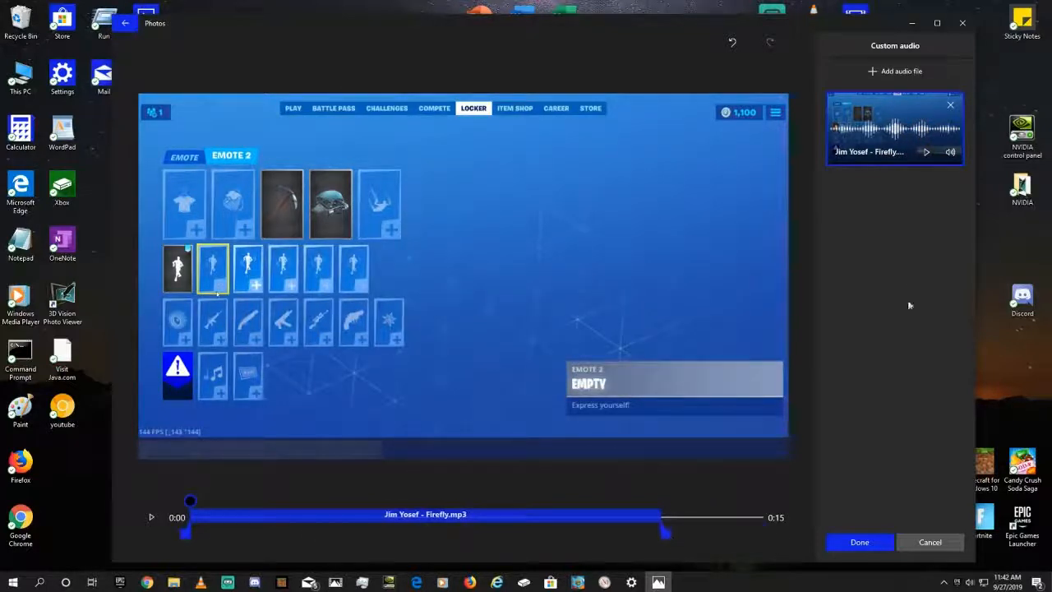
Preview the Firefly audio, lower its volume to about 12, turn on Fade out and apply the custom audio changes.
left_click(927, 153)
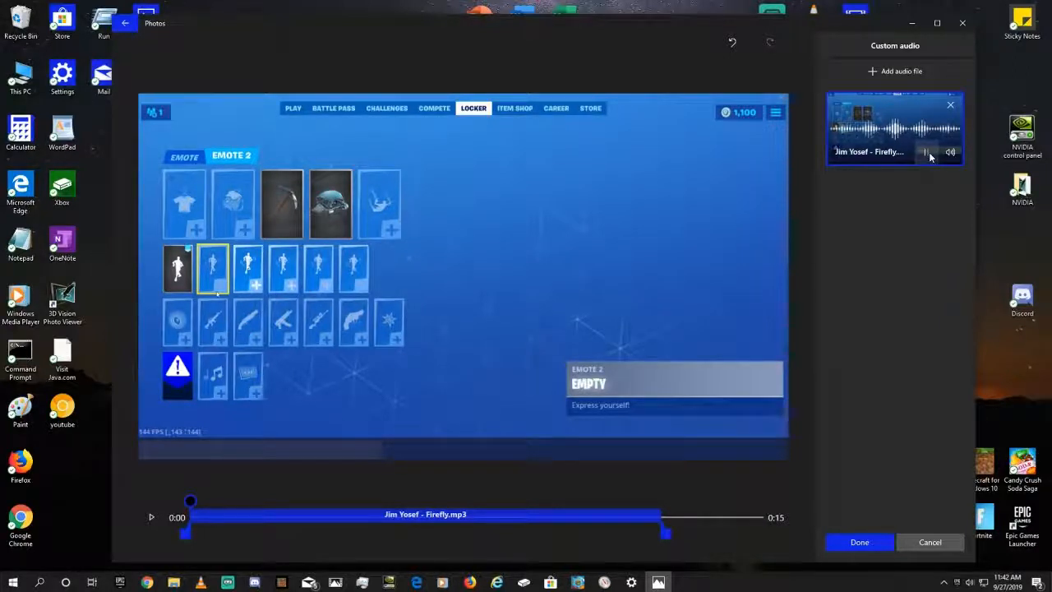
left_click(950, 152)
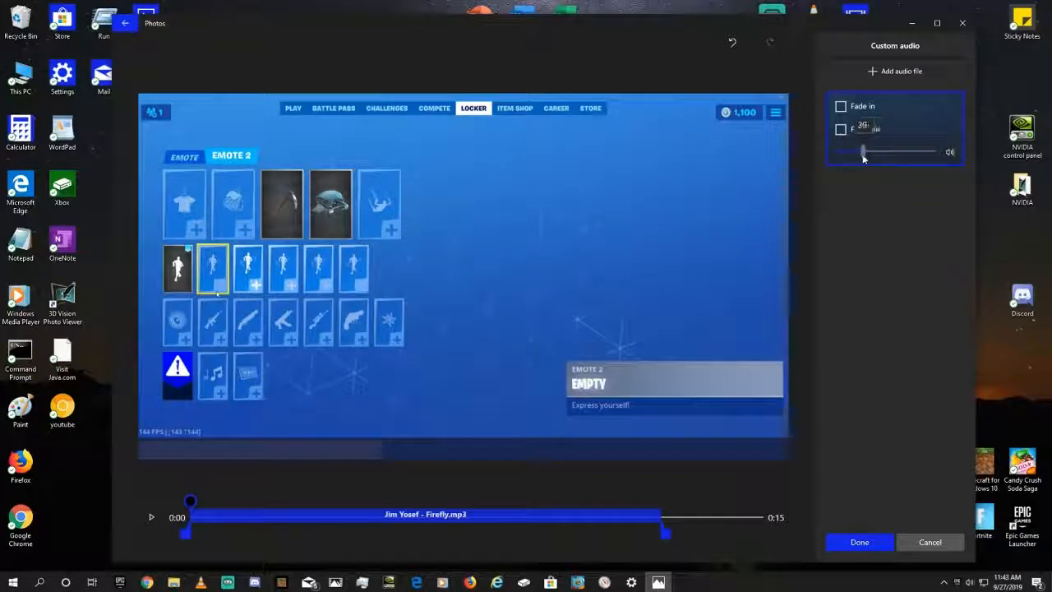
left_click(841, 130)
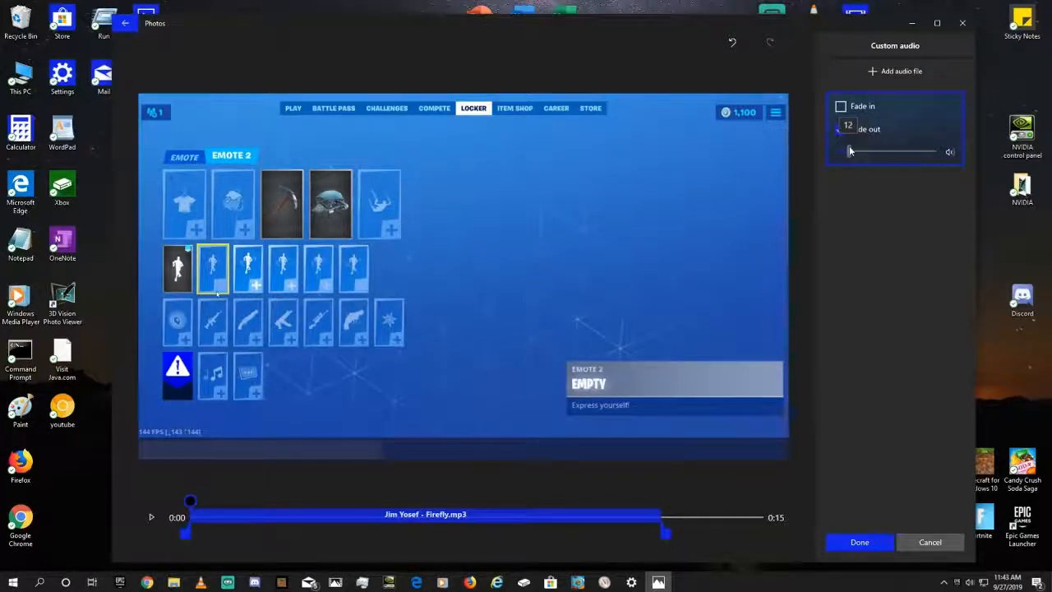
left_click(855, 542)
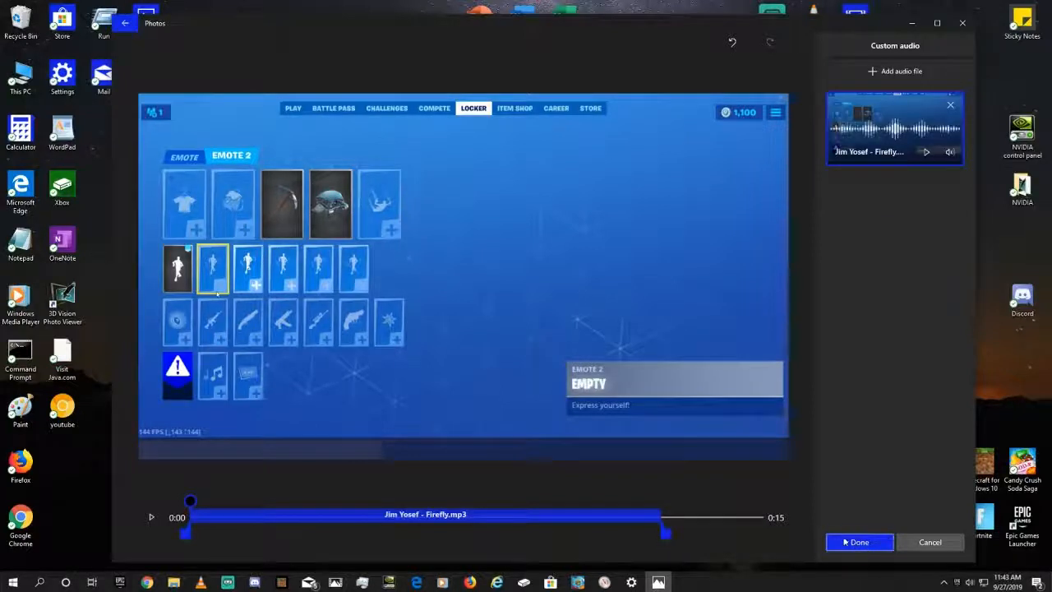
left_click(868, 543)
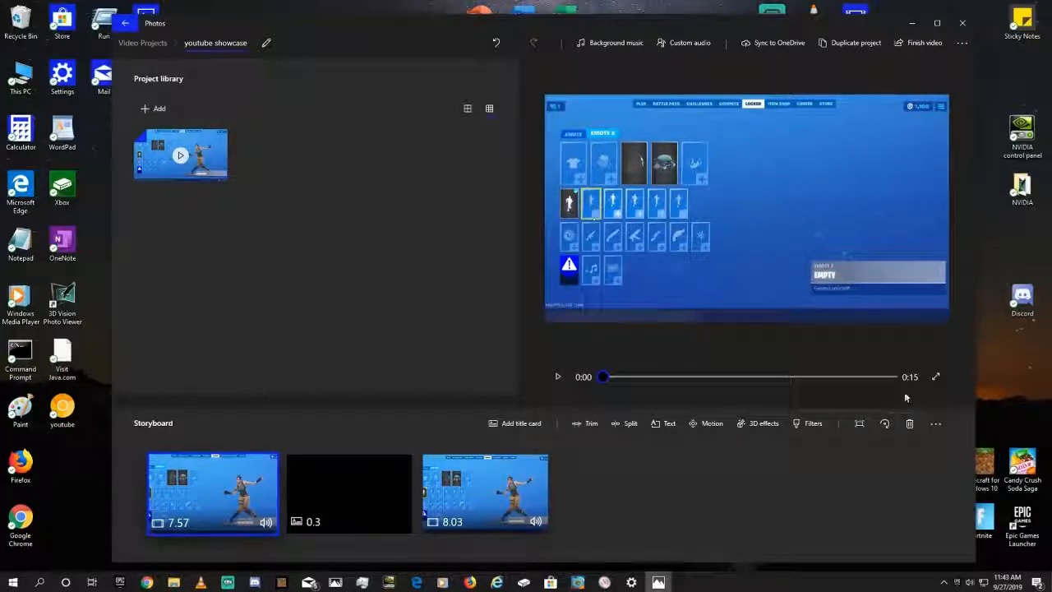
Remove the project's background music by choosing None as the music track.
left_click(700, 42)
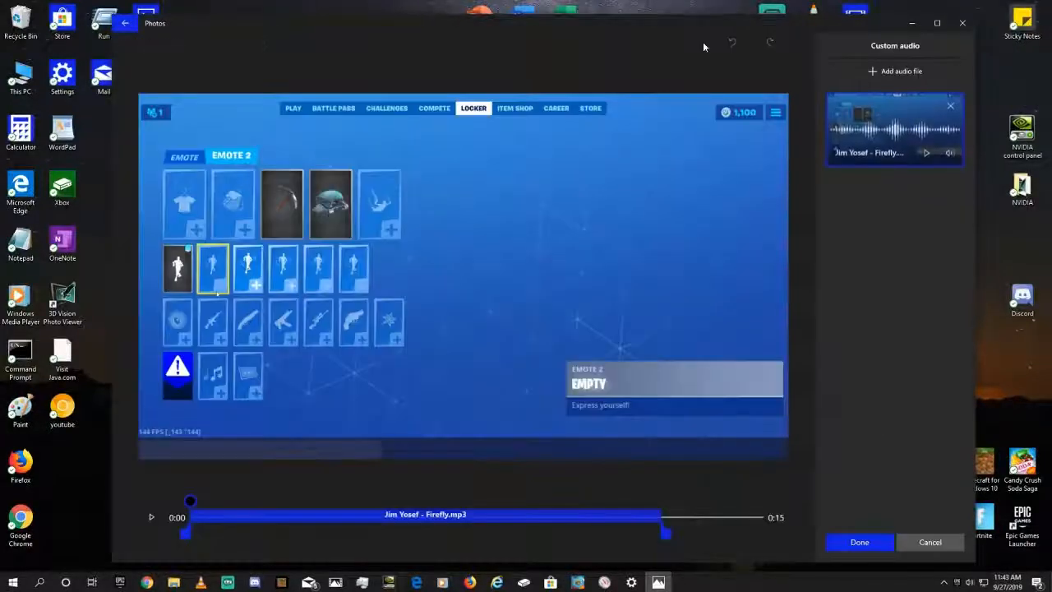
left_click(929, 542)
left_click(616, 42)
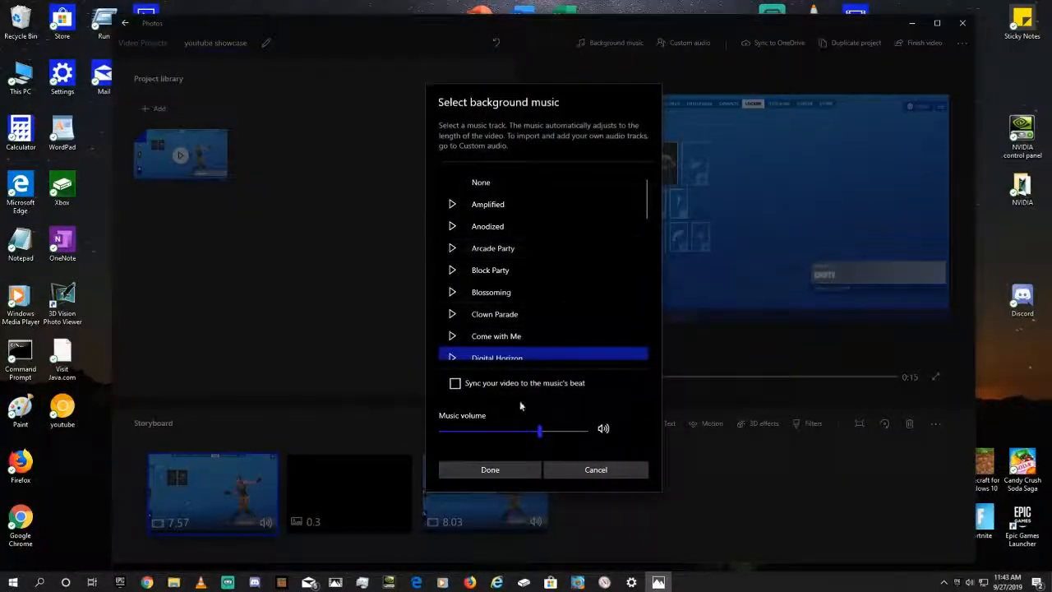
left_click(467, 181)
left_click(515, 474)
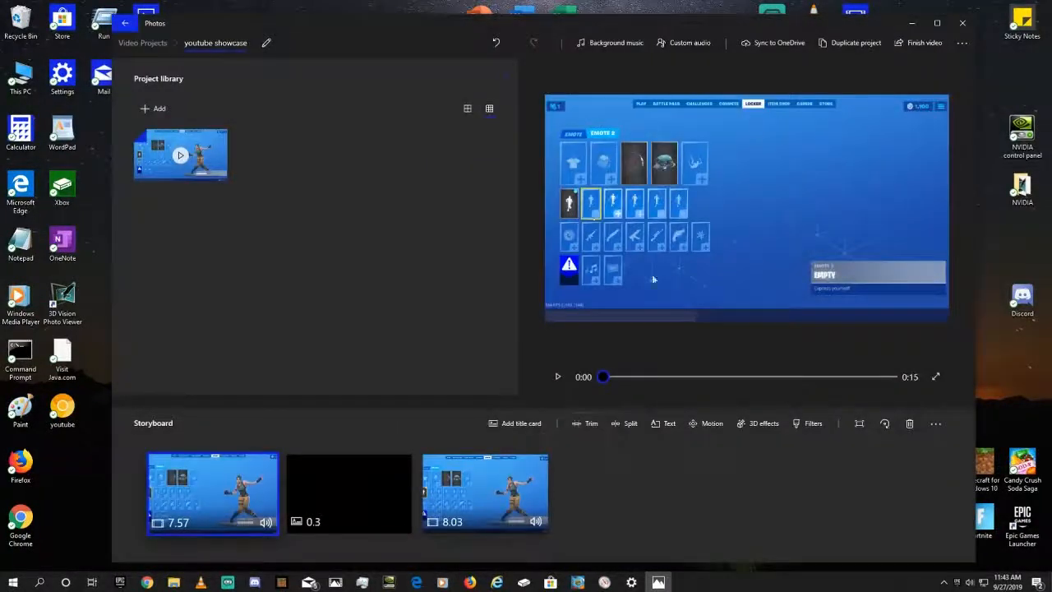
Raise the Firefly custom audio volume to about 49 and replay the video from the beginning to check it.
left_click(557, 376)
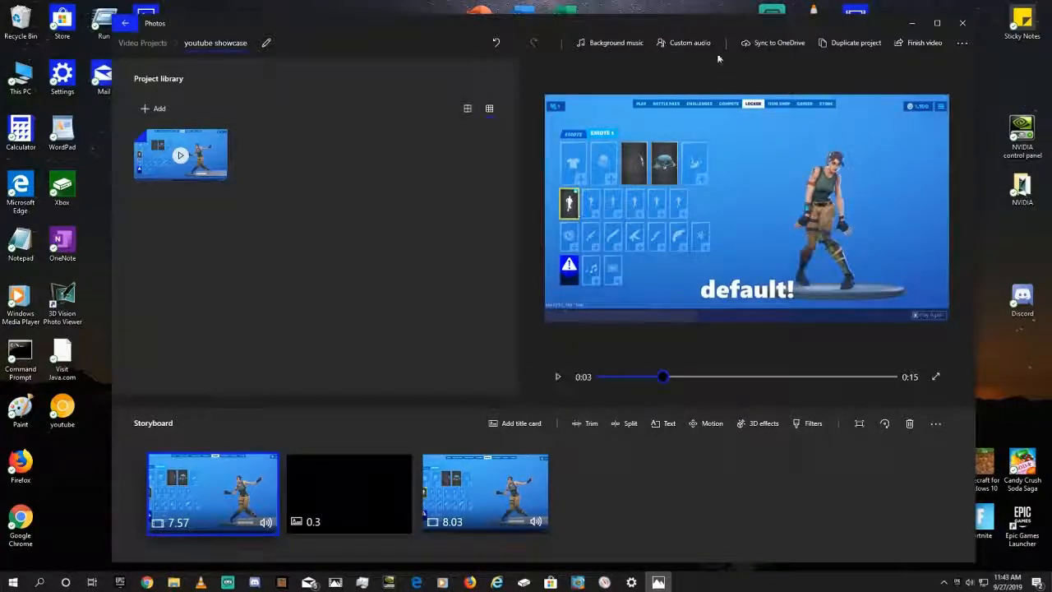
left_click(698, 42)
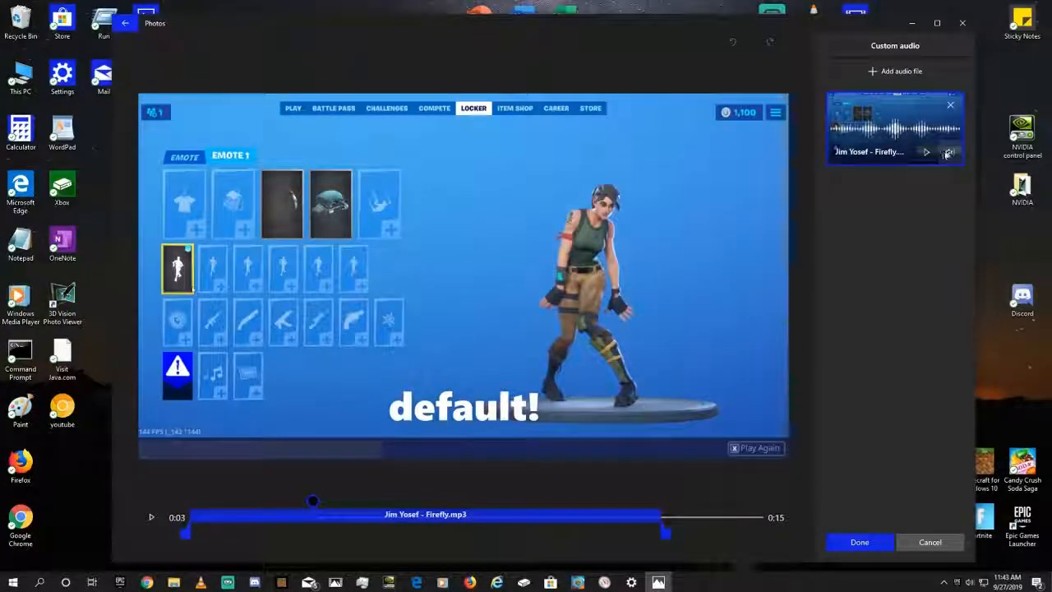
left_click_drag(847, 152, 883, 156)
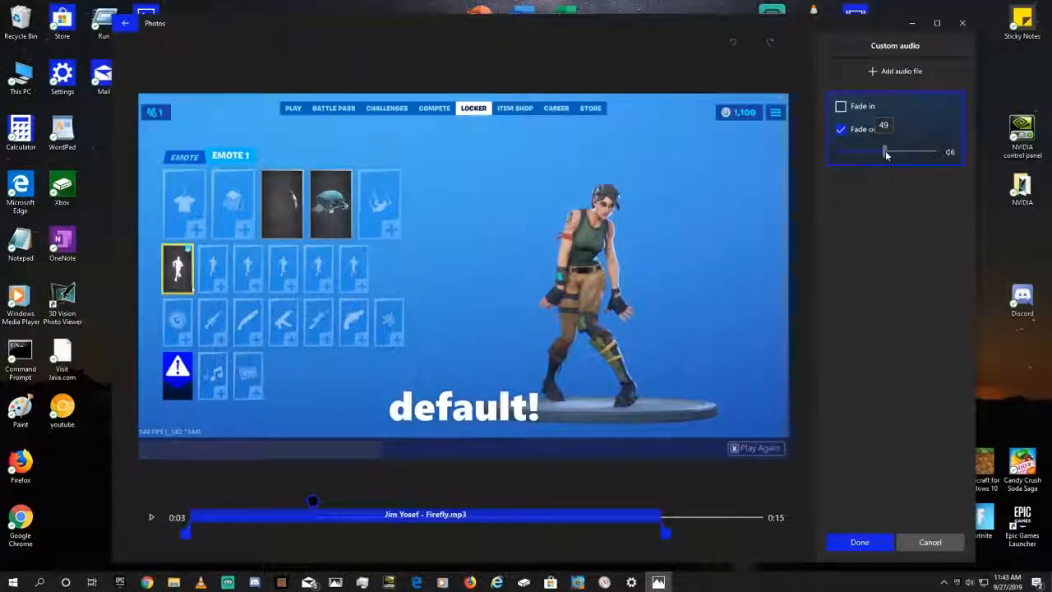
left_click(859, 542)
left_click(561, 377)
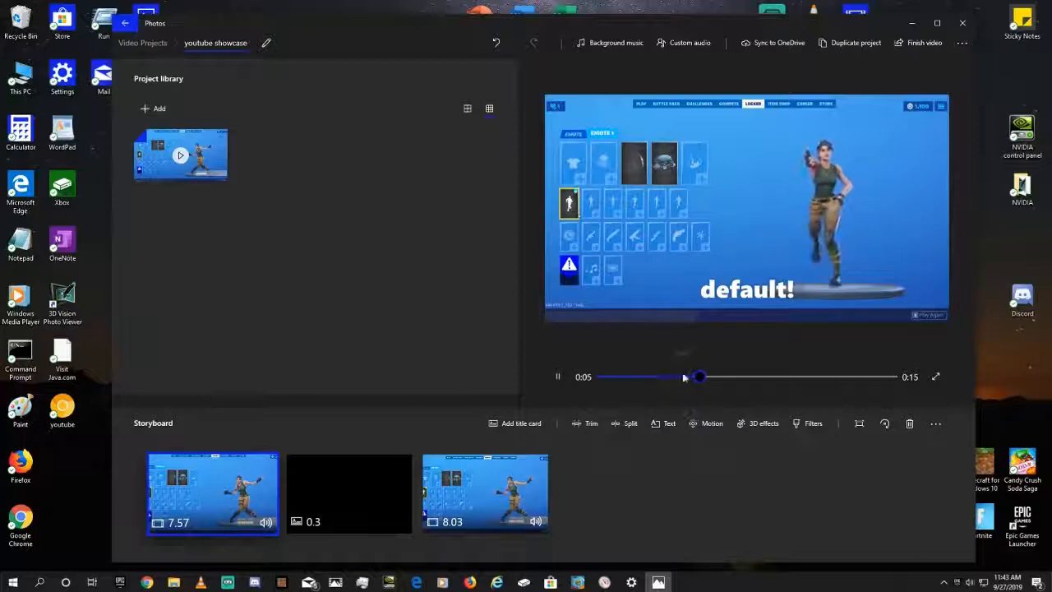
left_click_drag(730, 377, 567, 375)
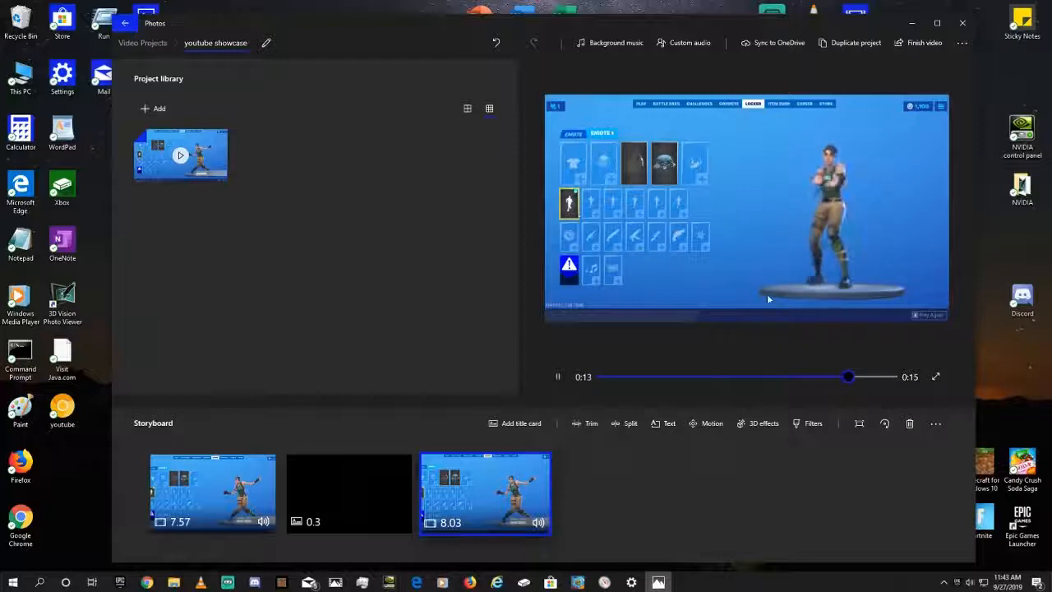
Extend the Firefly audio track to the end of the video at 0:15.
left_click(684, 42)
left_click_drag(667, 536, 766, 535)
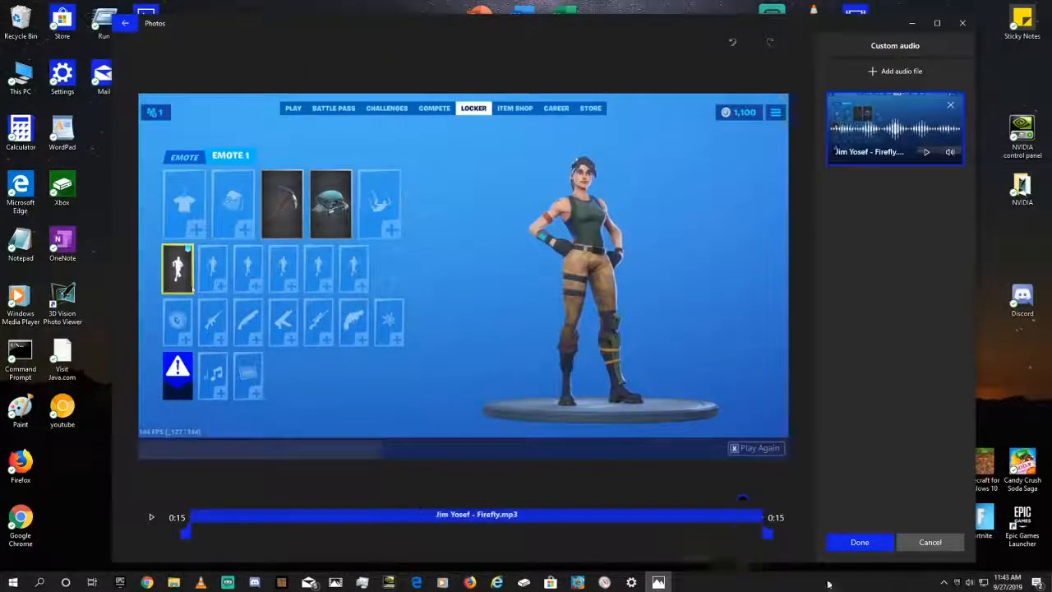
left_click(859, 542)
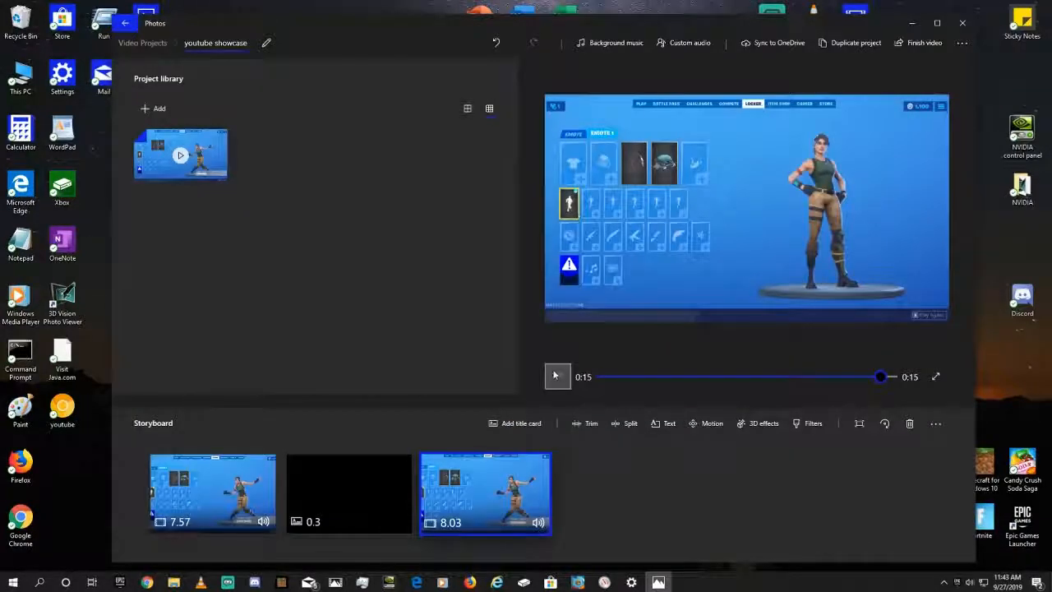
Remove the Firefly track from the custom audio and keep the change.
left_click(700, 47)
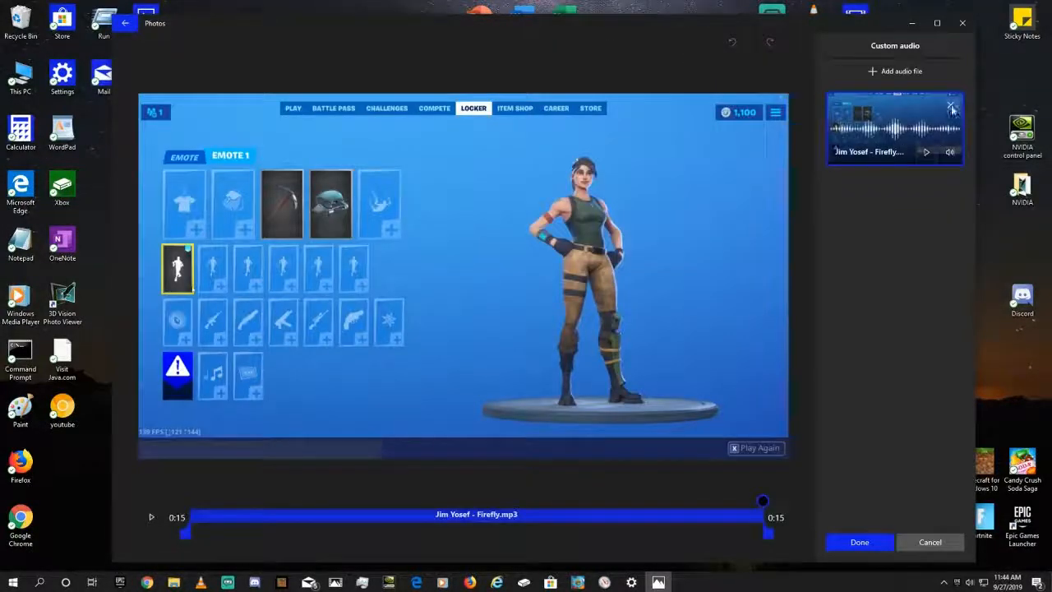
left_click(933, 545)
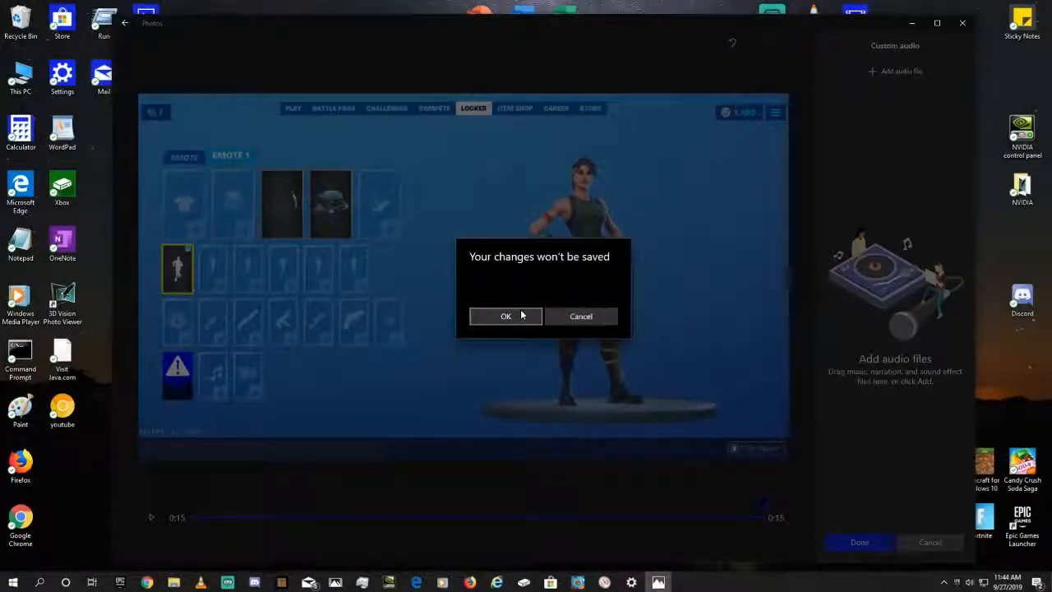
left_click(580, 316)
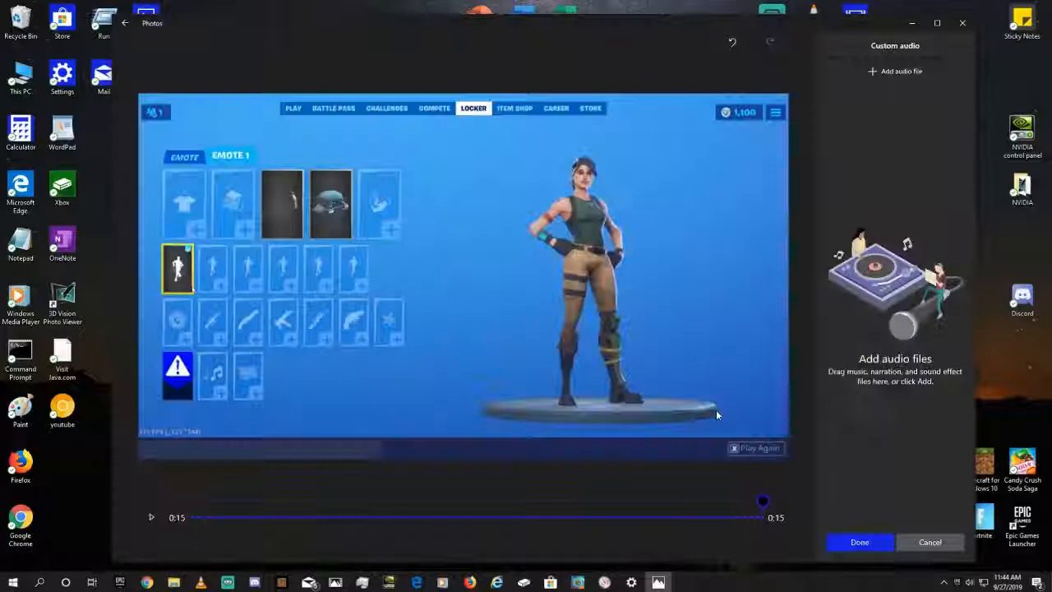
left_click(859, 542)
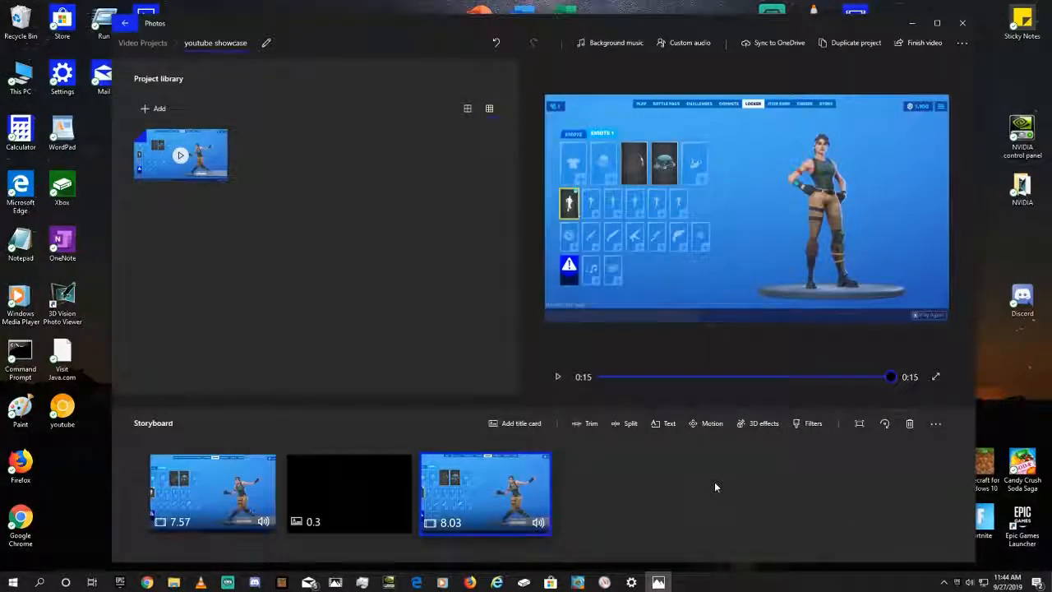
Add the Poop 3D model from the Humor category to the last clip, slightly shrunk and placed over the character's head.
left_click(750, 424)
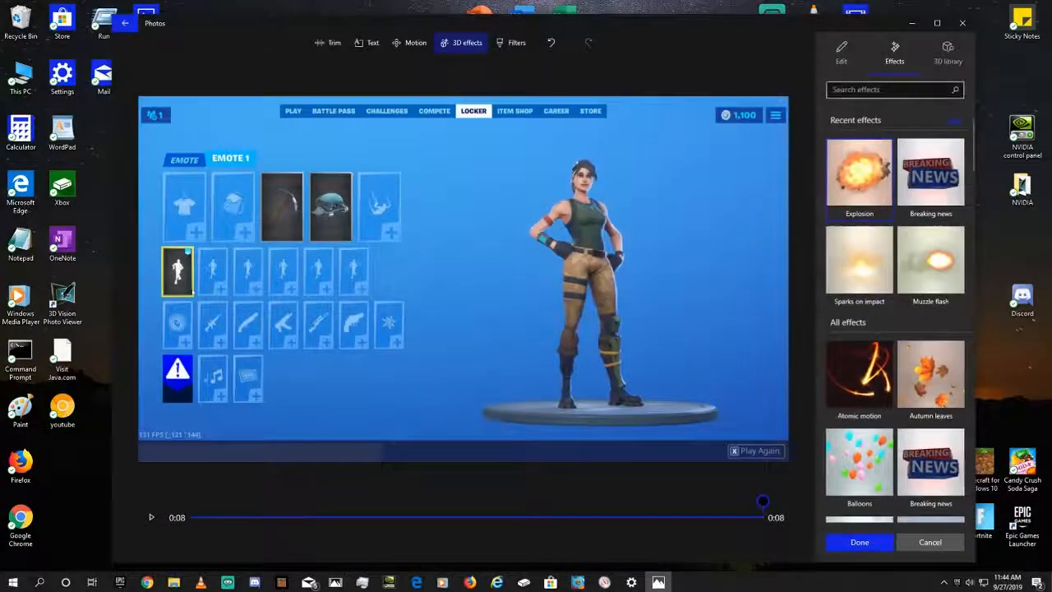
left_click(952, 59)
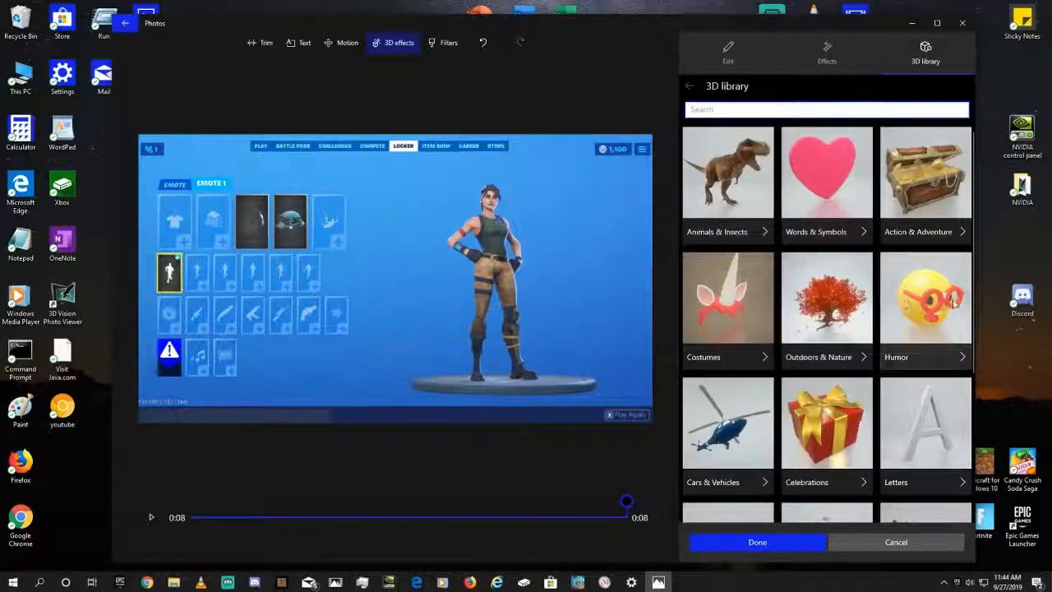
left_click(923, 331)
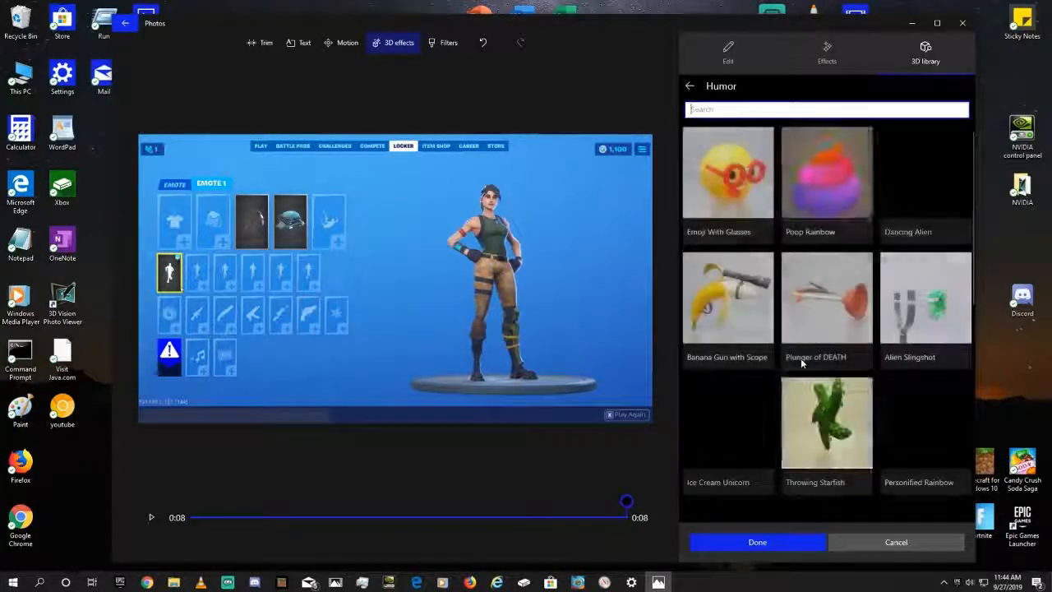
scroll(801, 361, "down", 10)
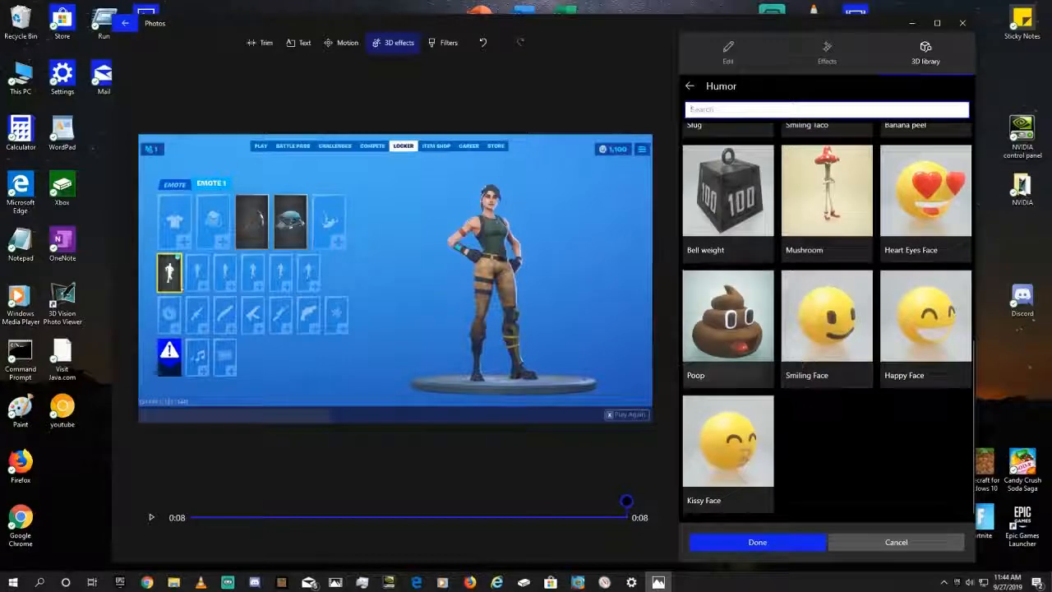
left_click(705, 321)
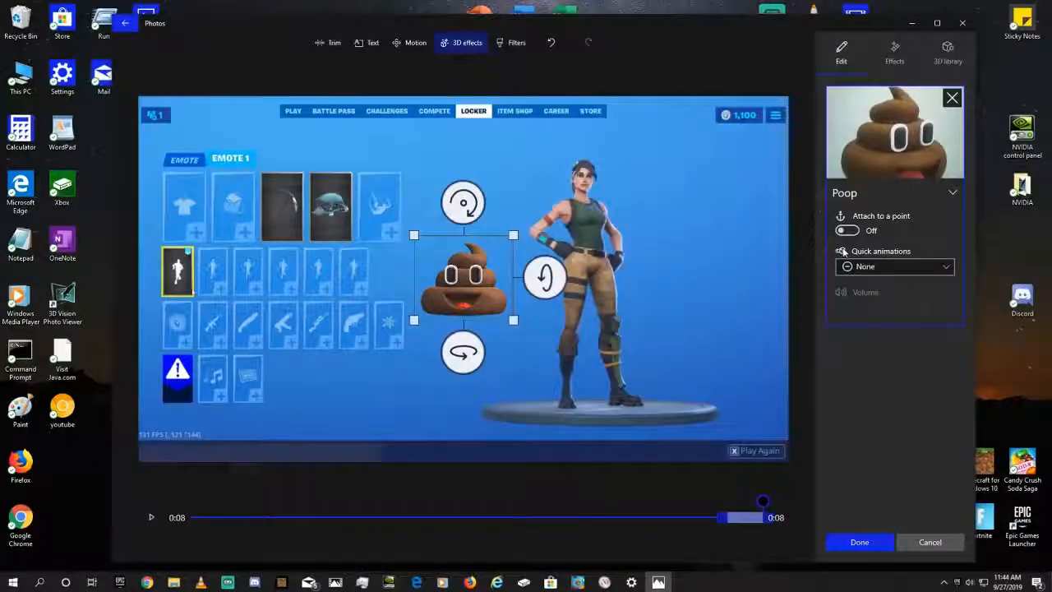
left_click_drag(514, 254, 616, 132)
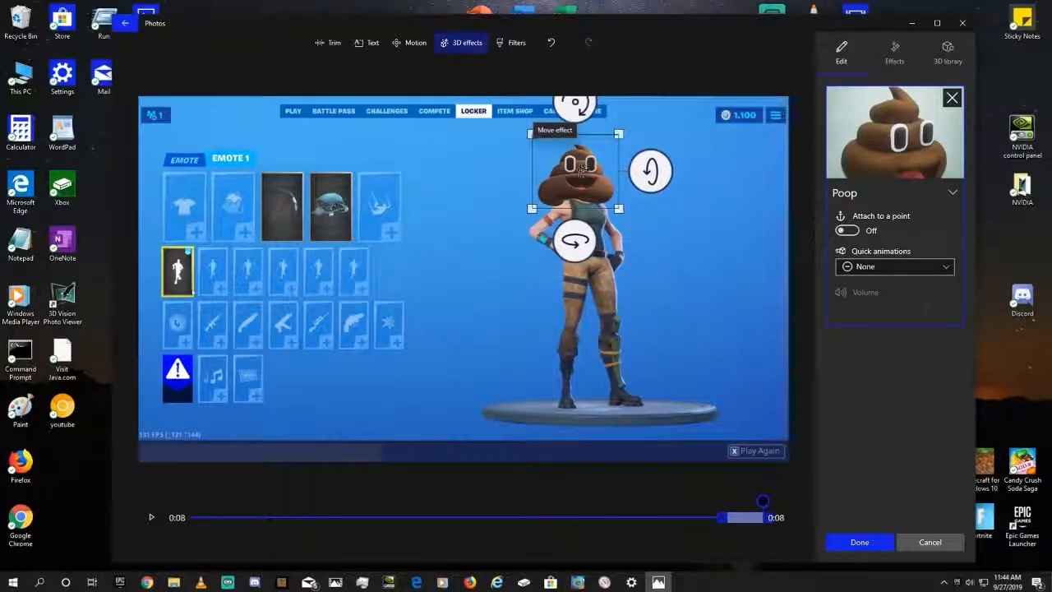
left_click_drag(581, 170, 586, 172)
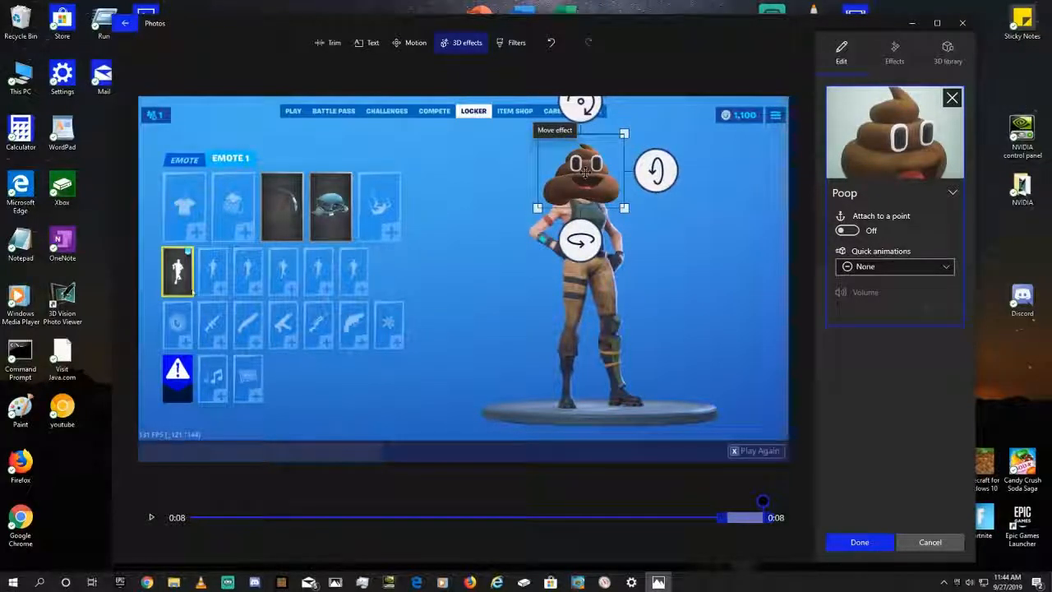
Set the Poop model's quick animation to Hop, extend its duration over the whole clip and play back the result.
left_click(869, 267)
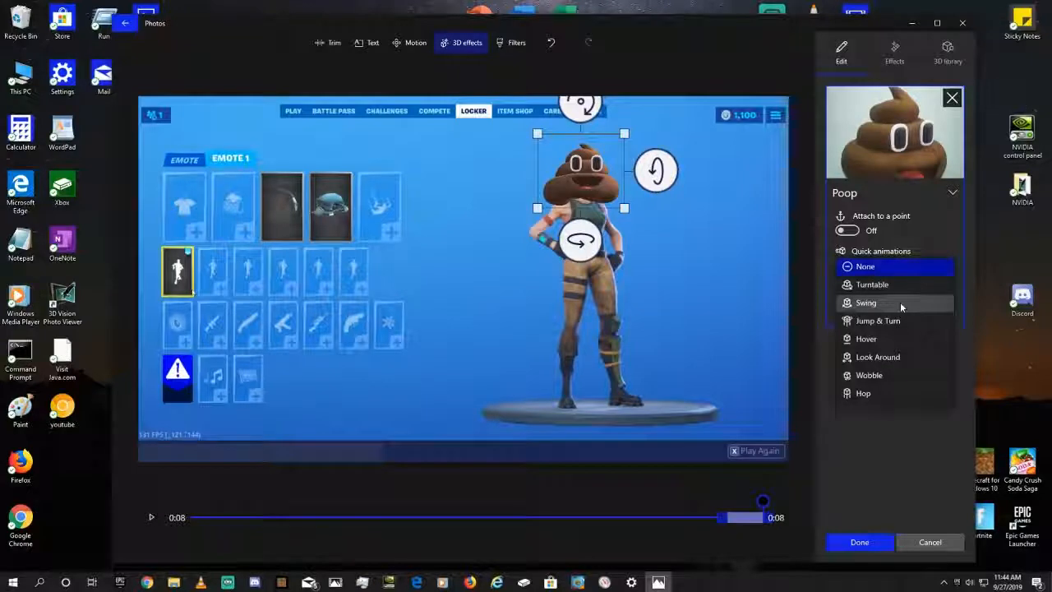
left_click(900, 302)
left_click(897, 268)
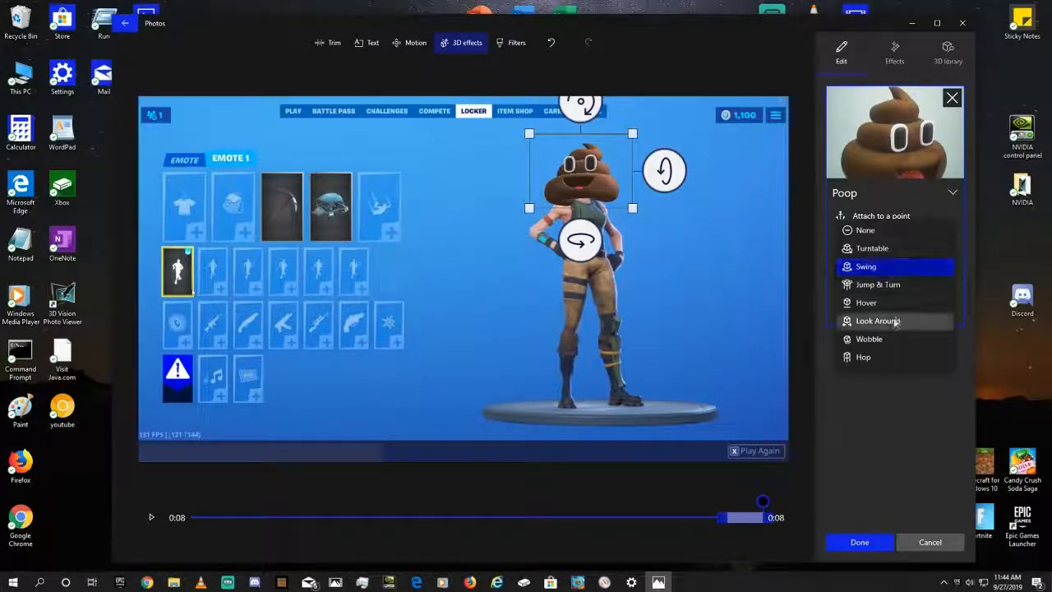
left_click(892, 339)
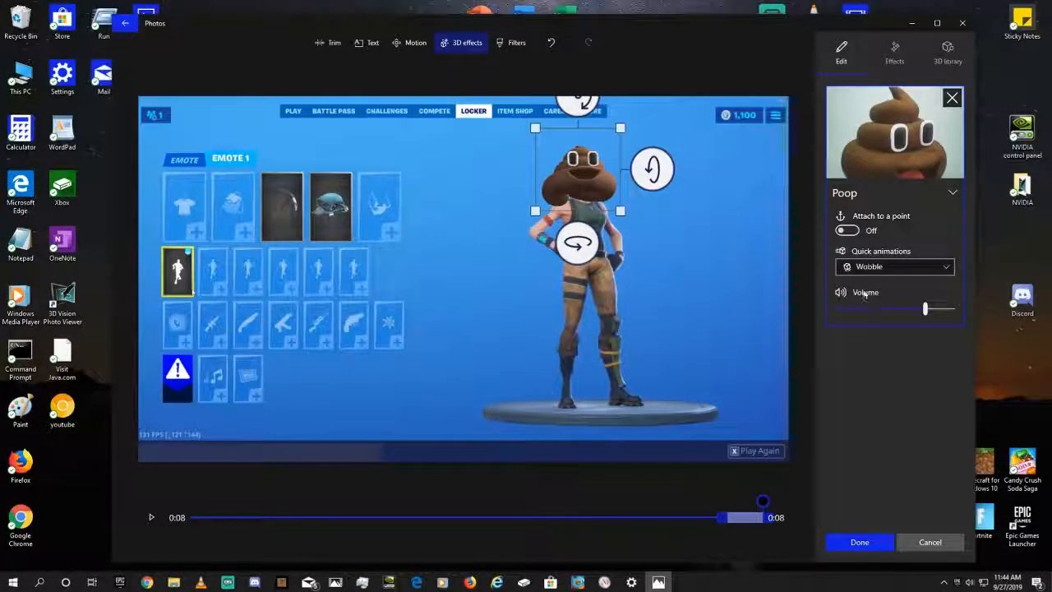
left_click(879, 268)
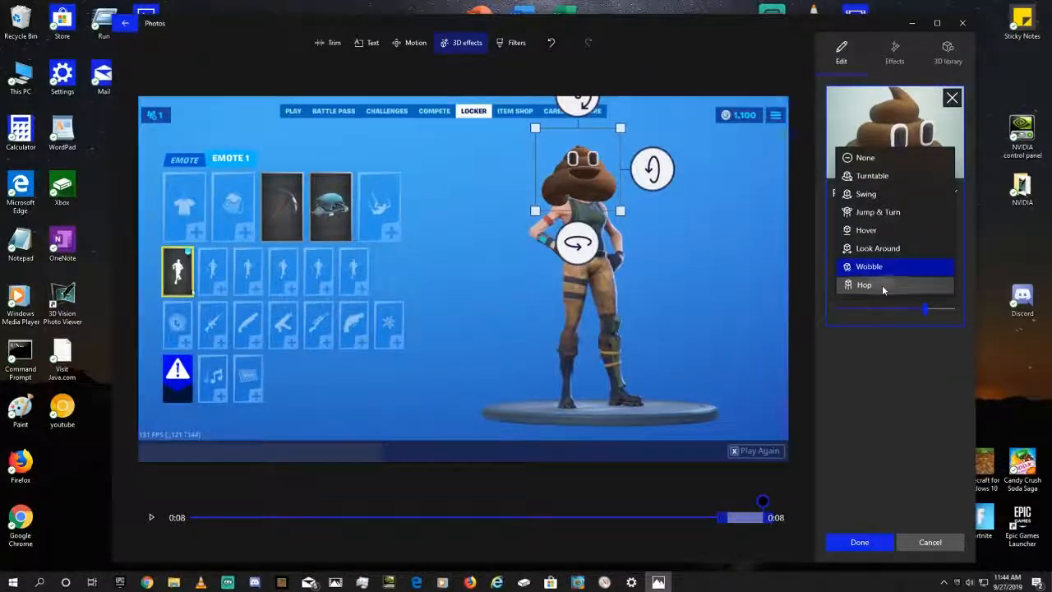
left_click(882, 285)
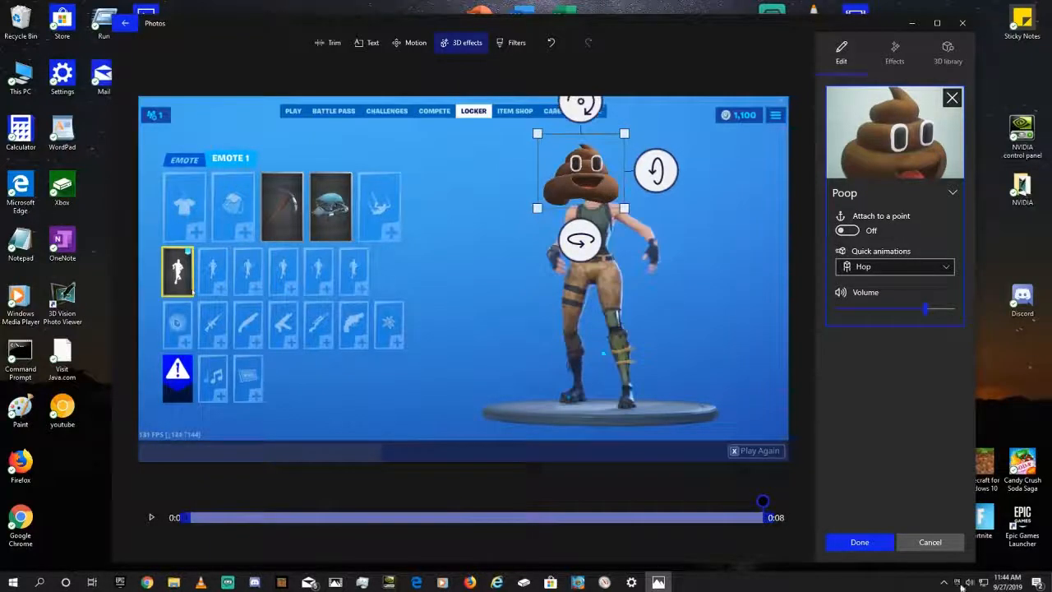
left_click(846, 541)
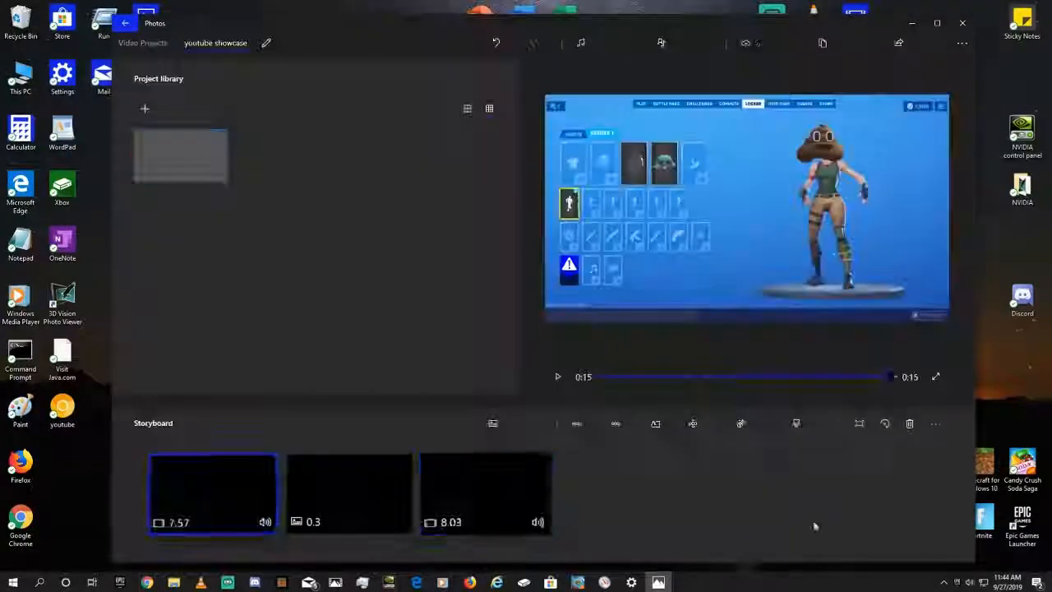
left_click(565, 377)
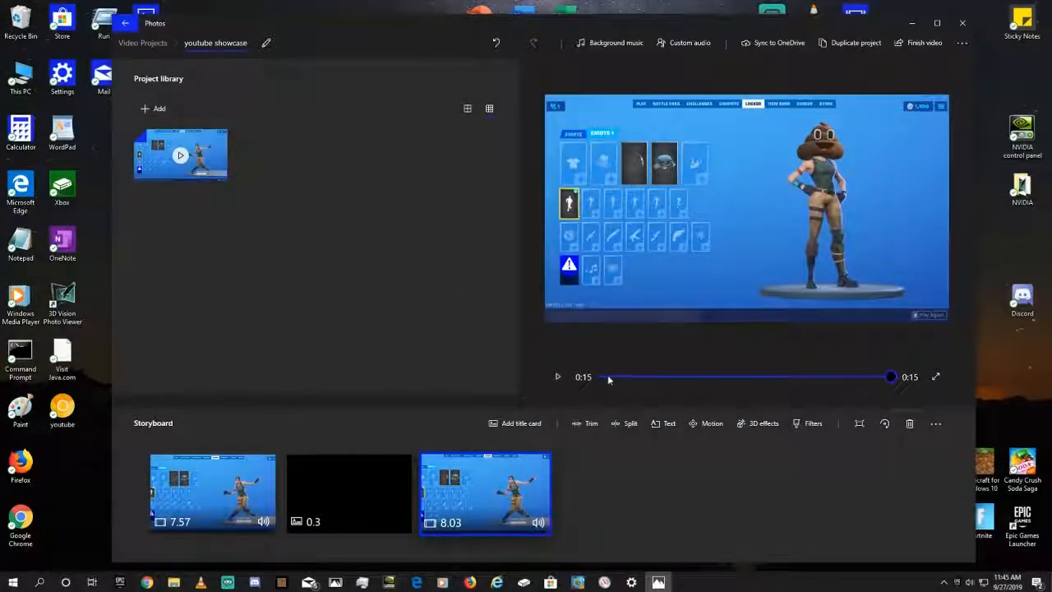
Move the Poop model in the last clip from the character's head to the floor beside the platform and play back the video.
left_click(779, 427)
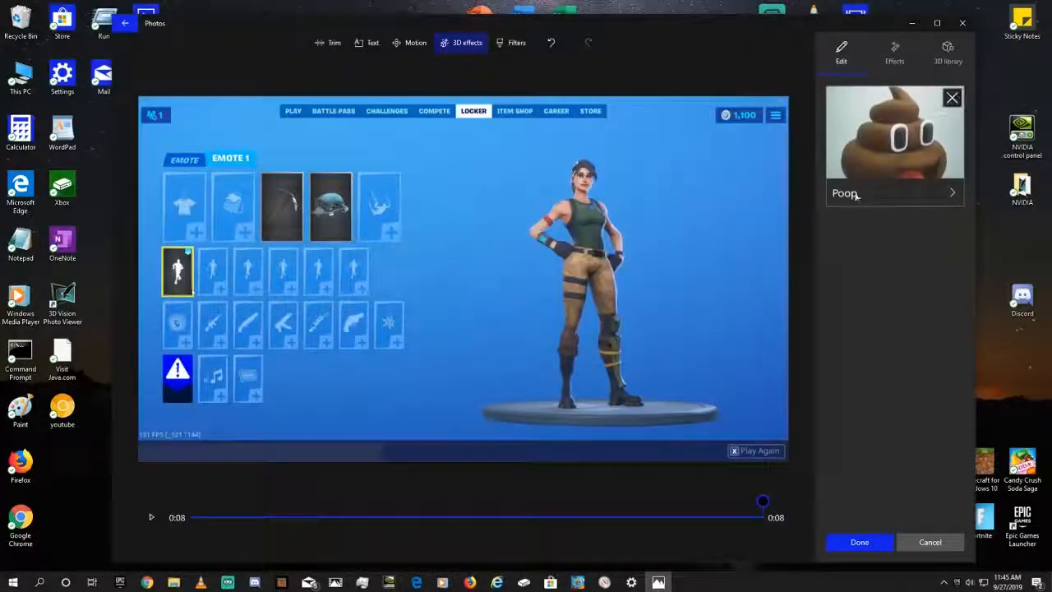
left_click(881, 162)
left_click_drag(579, 177, 423, 401)
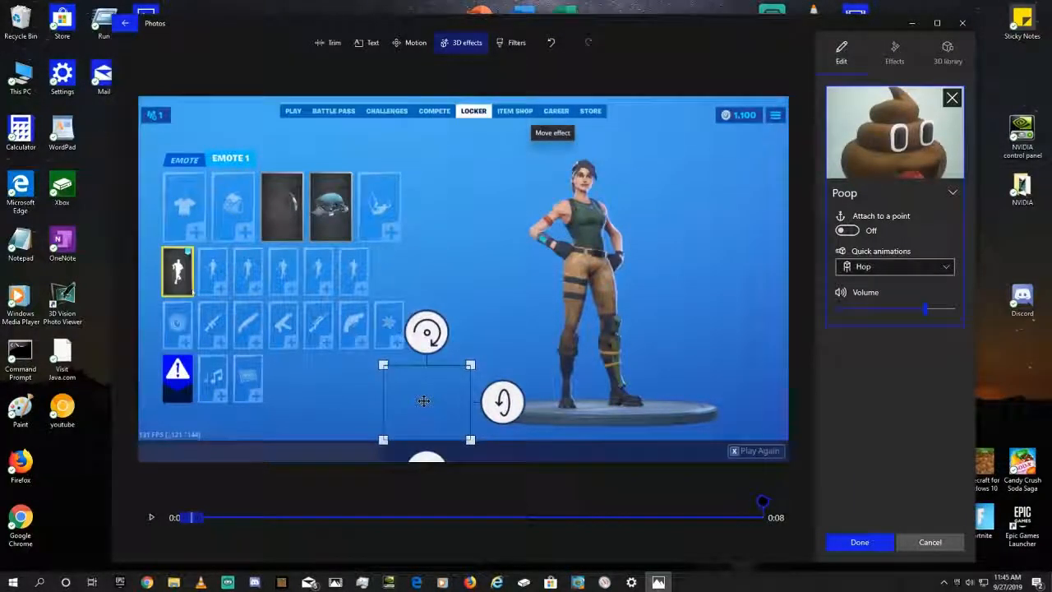
left_click(859, 542)
left_click(558, 380)
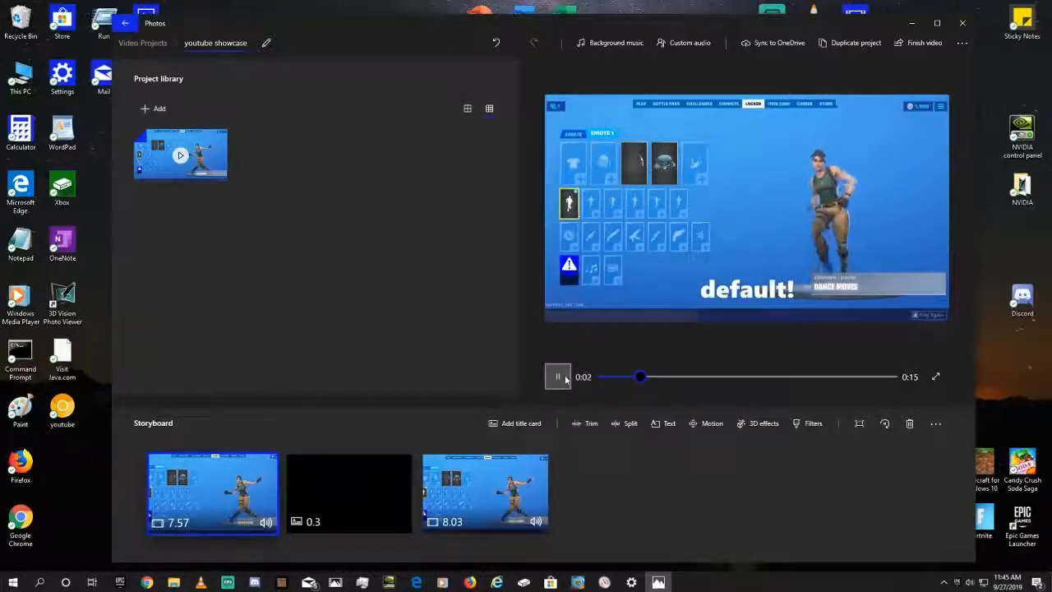
left_click(558, 380)
Add the Poop 3D model from the Humor category to the first clip and place it low in the frame beside the character.
left_click(769, 426)
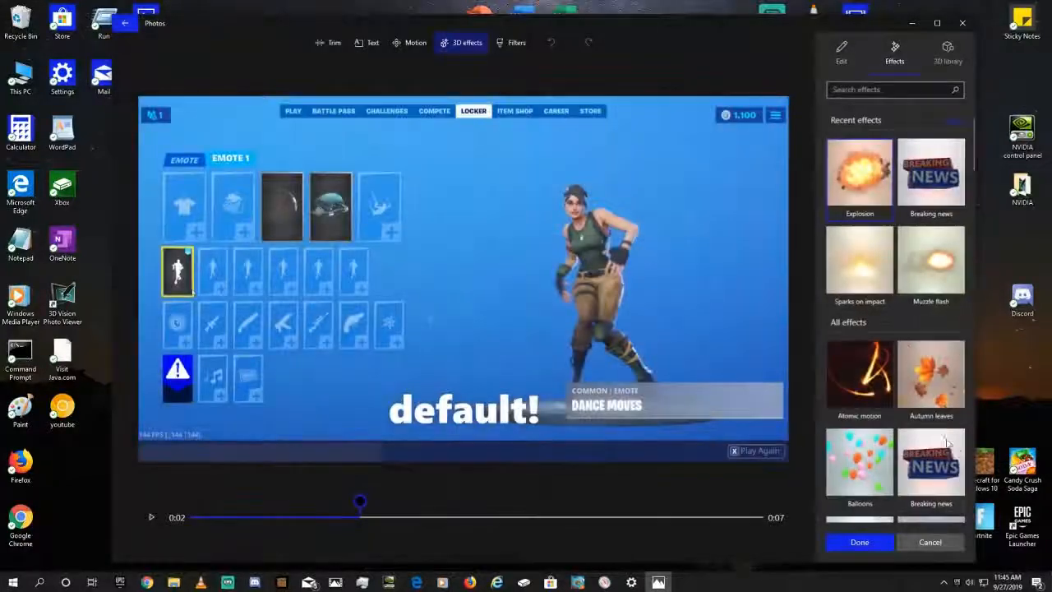
left_click(945, 53)
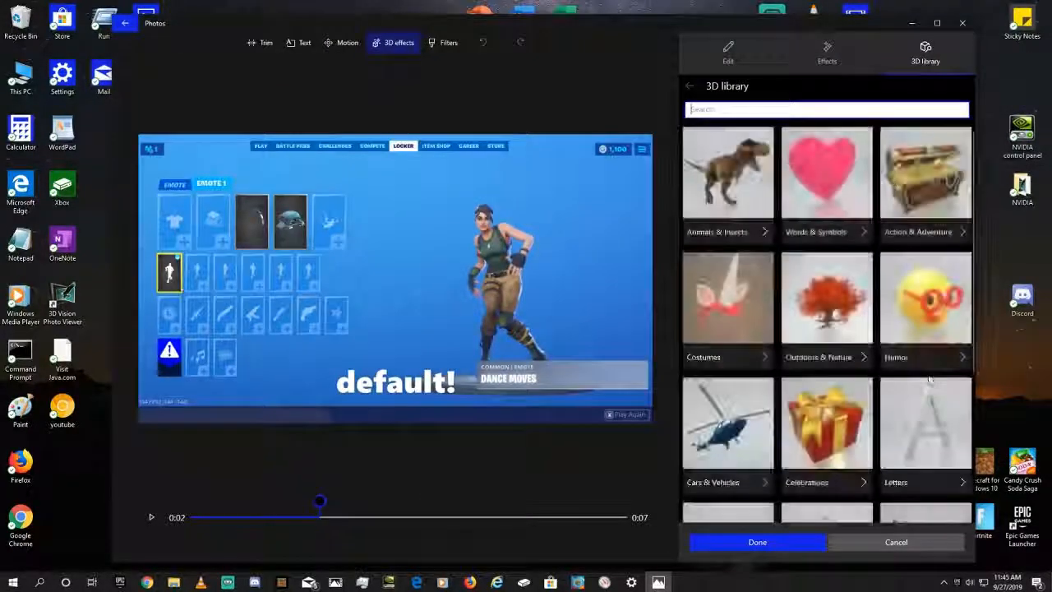
left_click(728, 51)
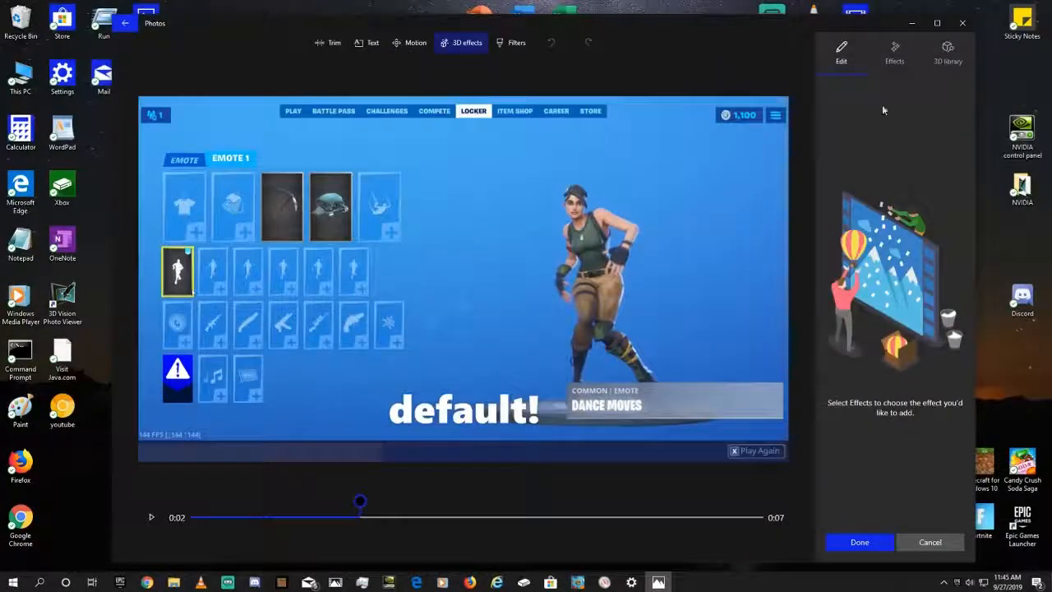
left_click(935, 63)
scroll(921, 328, "down", 2)
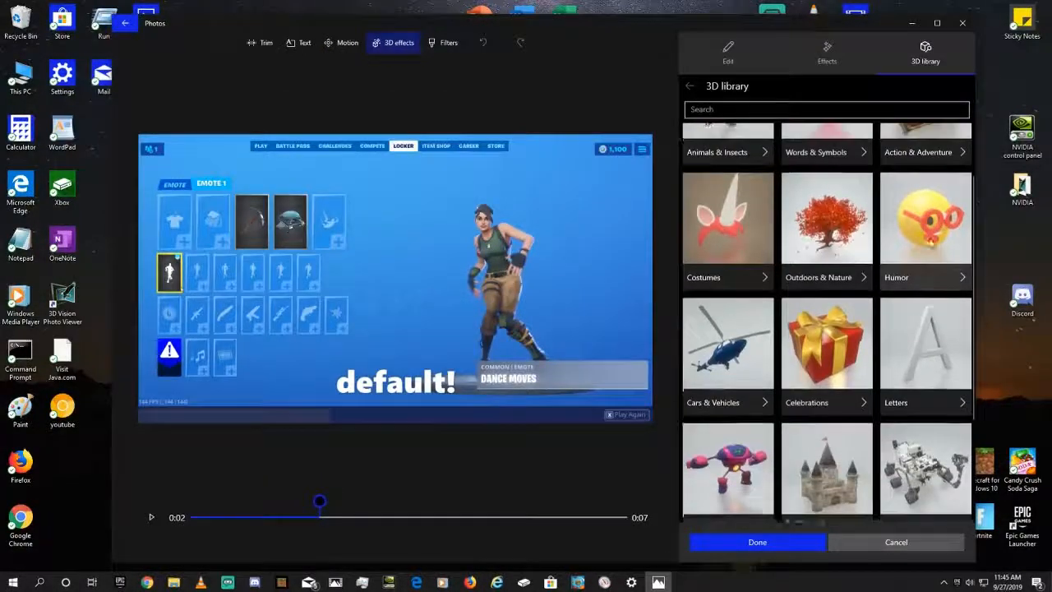
left_click(813, 392)
scroll(783, 410, "down", 5)
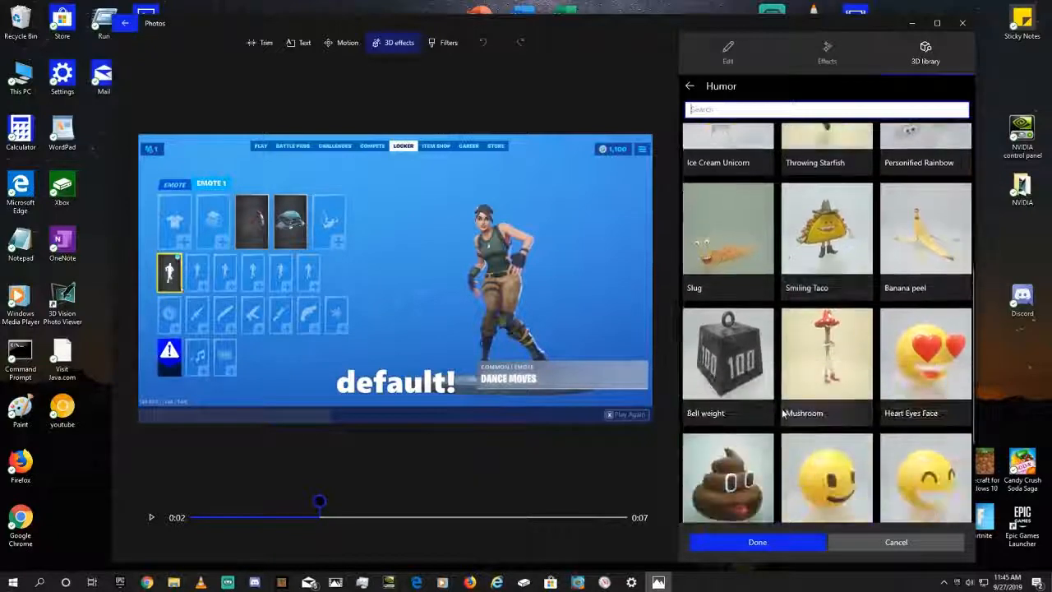
left_click(699, 415)
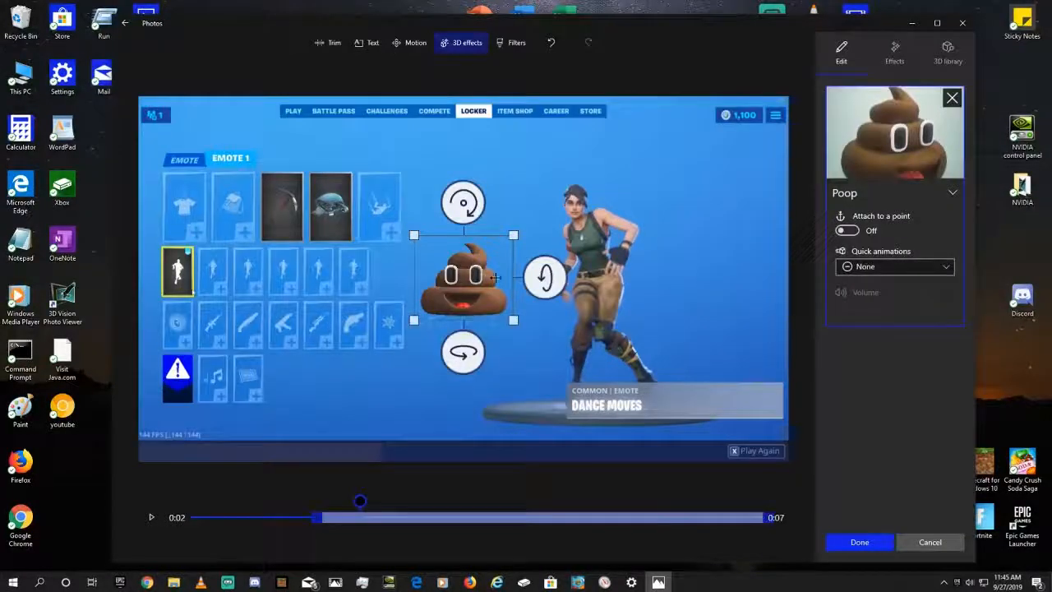
left_click_drag(493, 282, 488, 397)
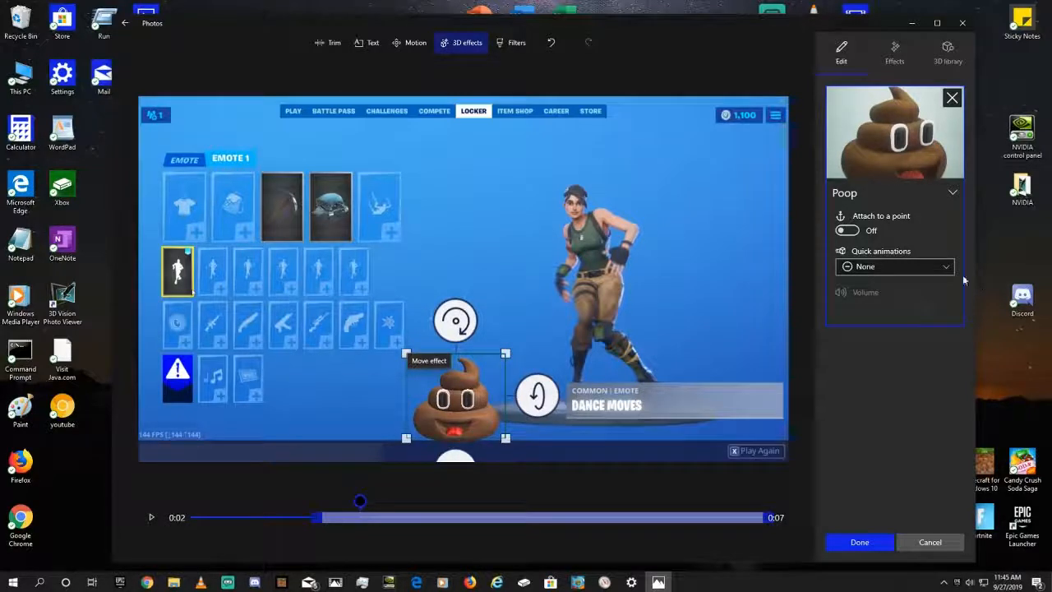
Set the first clip's Poop model to the Hop quick animation, enlarge it to about twice its size and shift it away from the character.
left_click(929, 269)
left_click(887, 390)
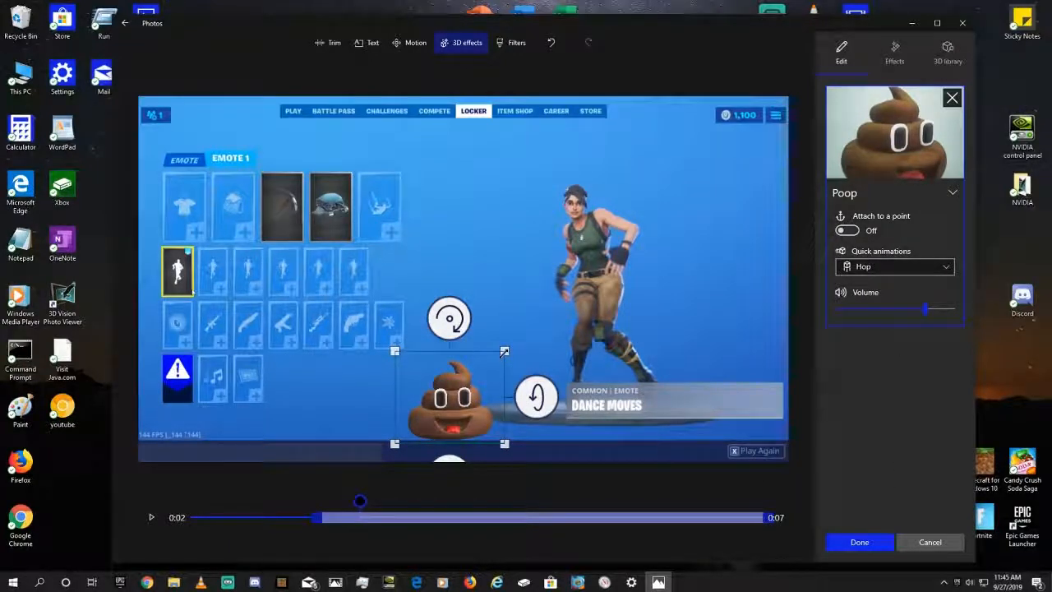
left_click_drag(504, 352, 664, 273)
left_click_drag(498, 406, 433, 409)
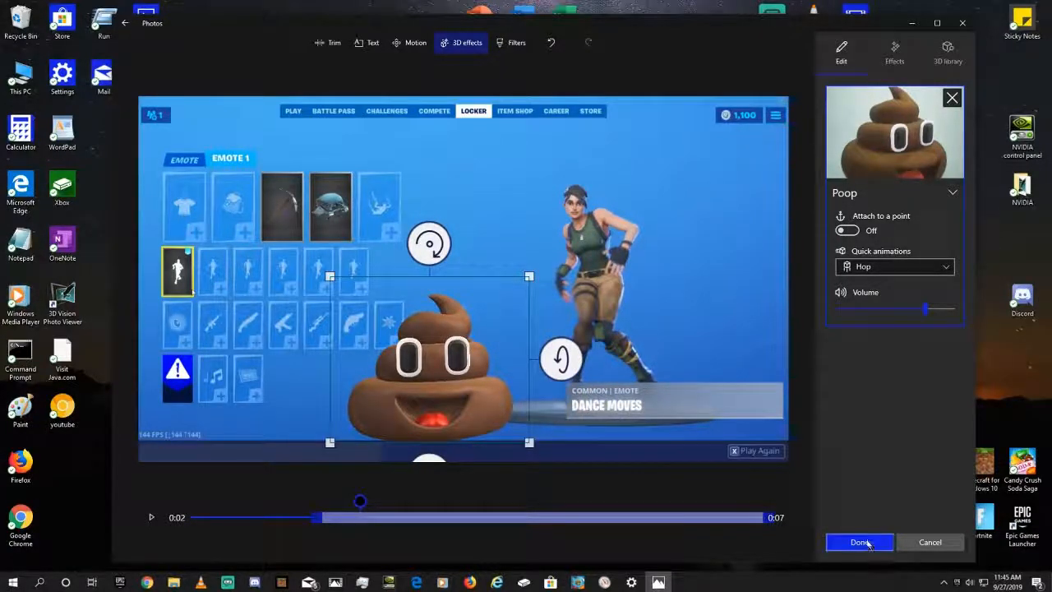
Extend the Poop model's duration back to the start of the first clip, save the effect and play back the video.
left_click_drag(325, 517, 141, 524)
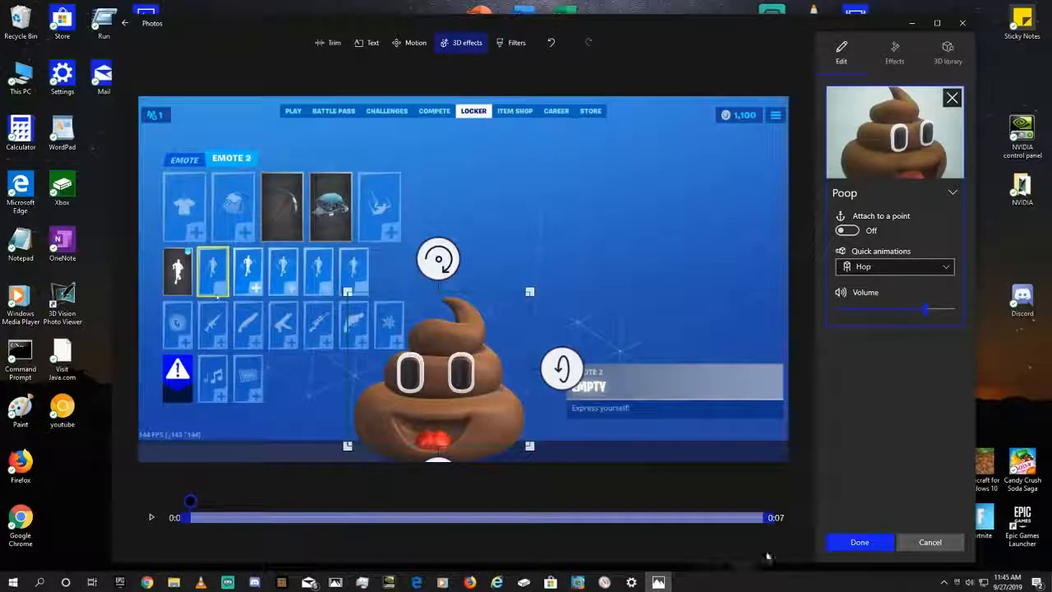
left_click(855, 544)
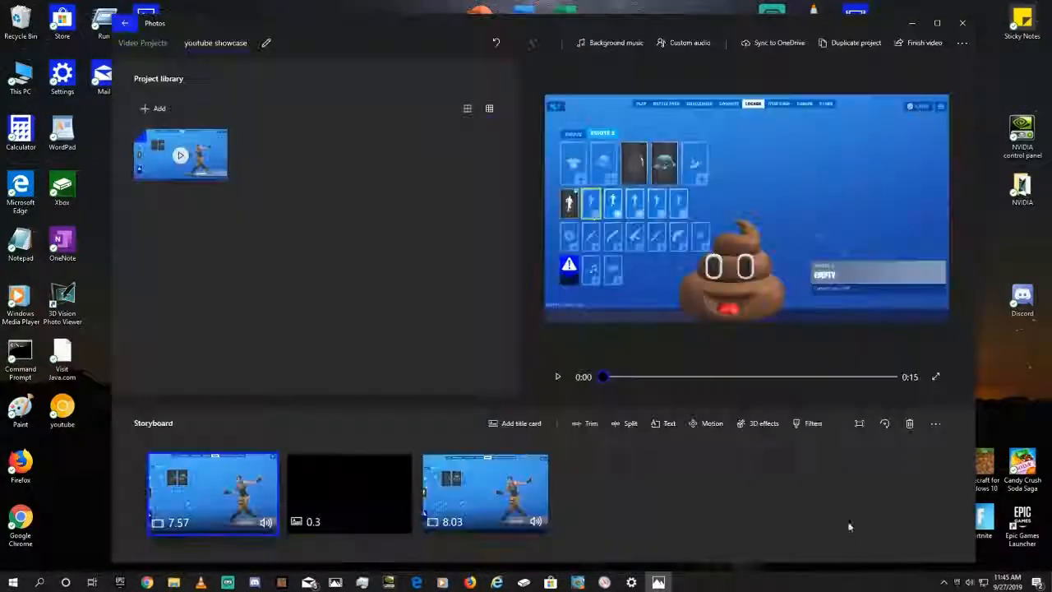
left_click(556, 378)
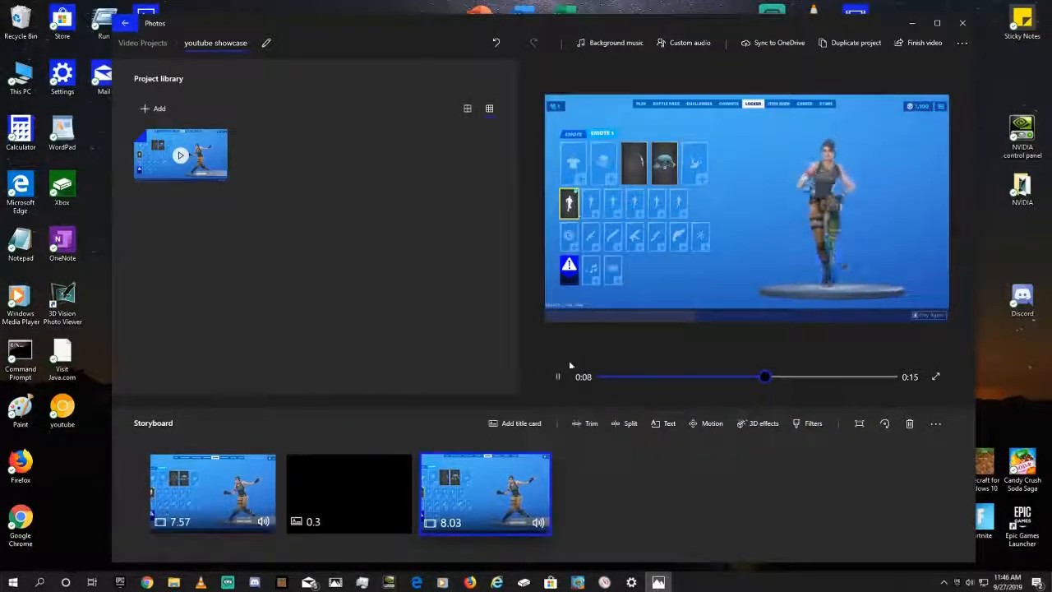
left_click_drag(660, 379, 587, 378)
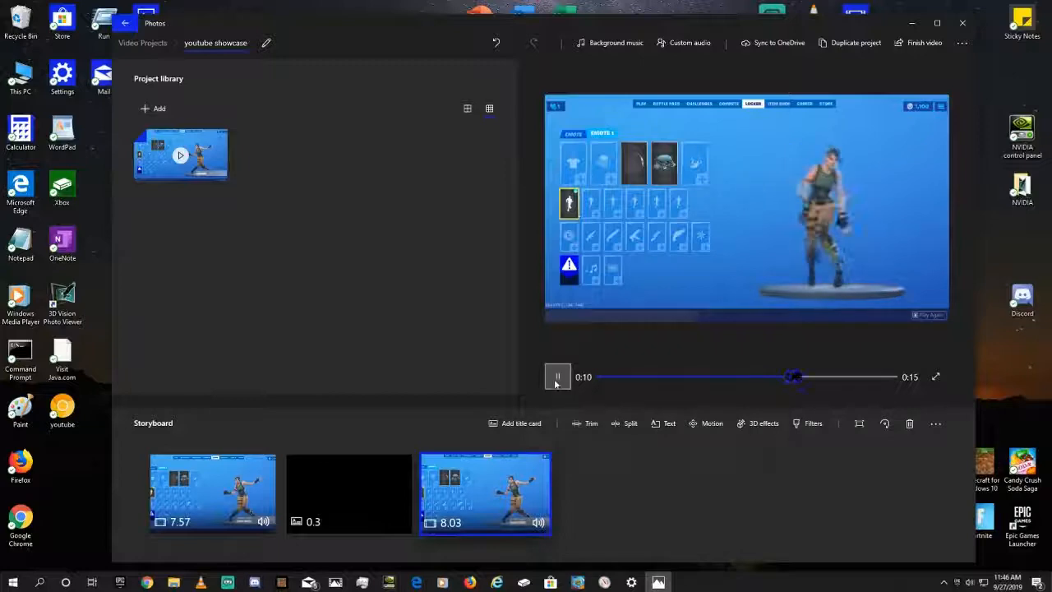
left_click(556, 378)
Extend the Poop model's duration in the last clip over the whole clip, save it and play back the result.
left_click(758, 424)
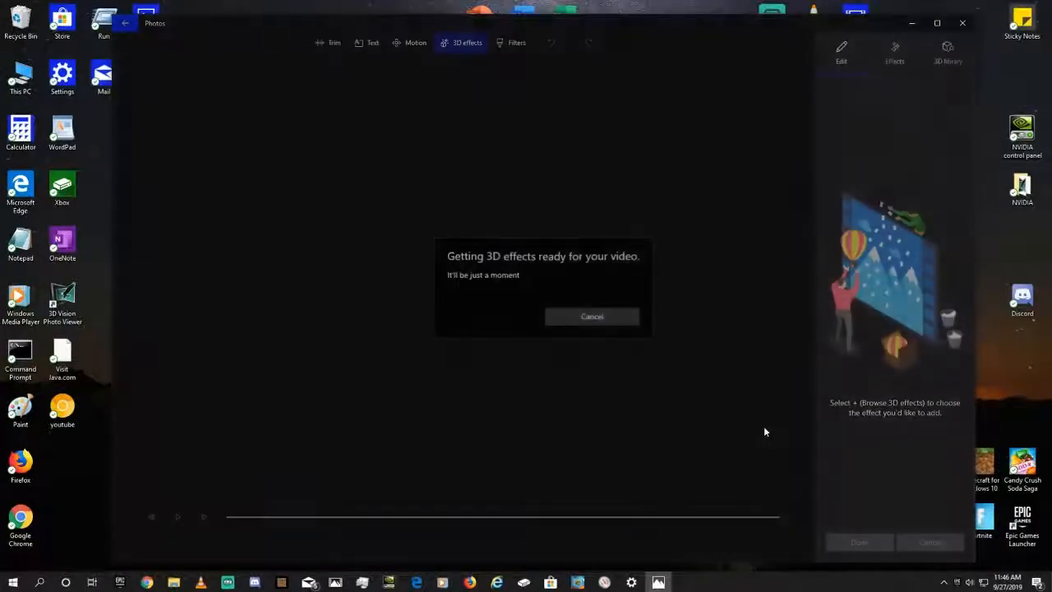
left_click(884, 170)
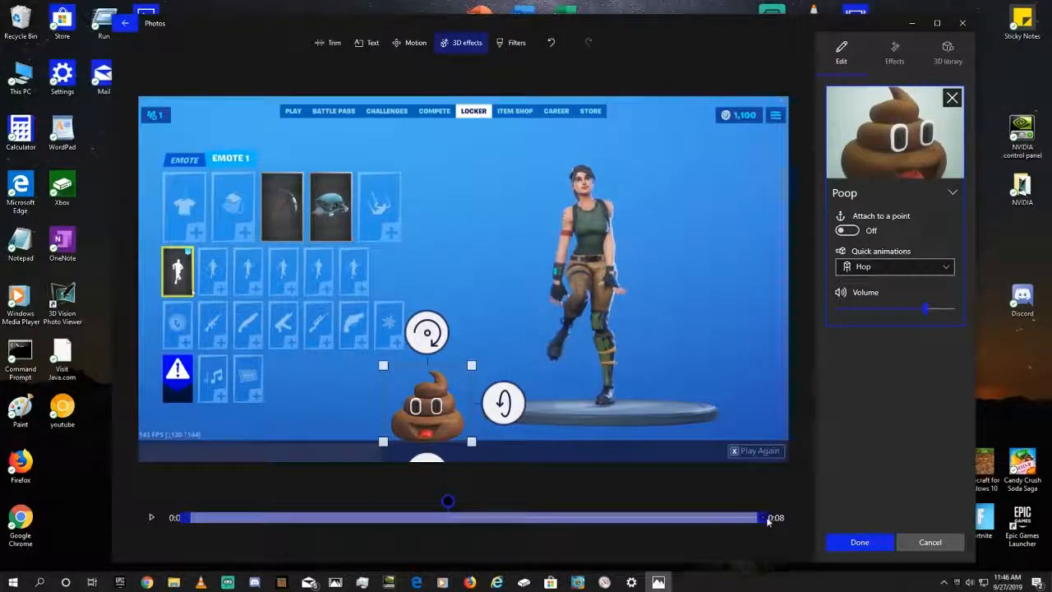
left_click(860, 542)
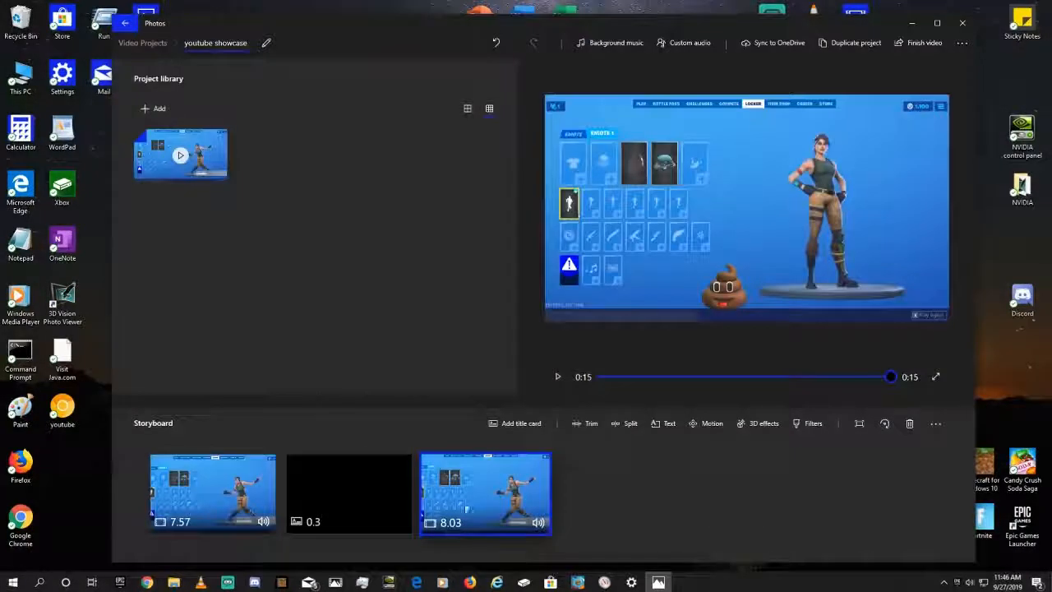
left_click(557, 377)
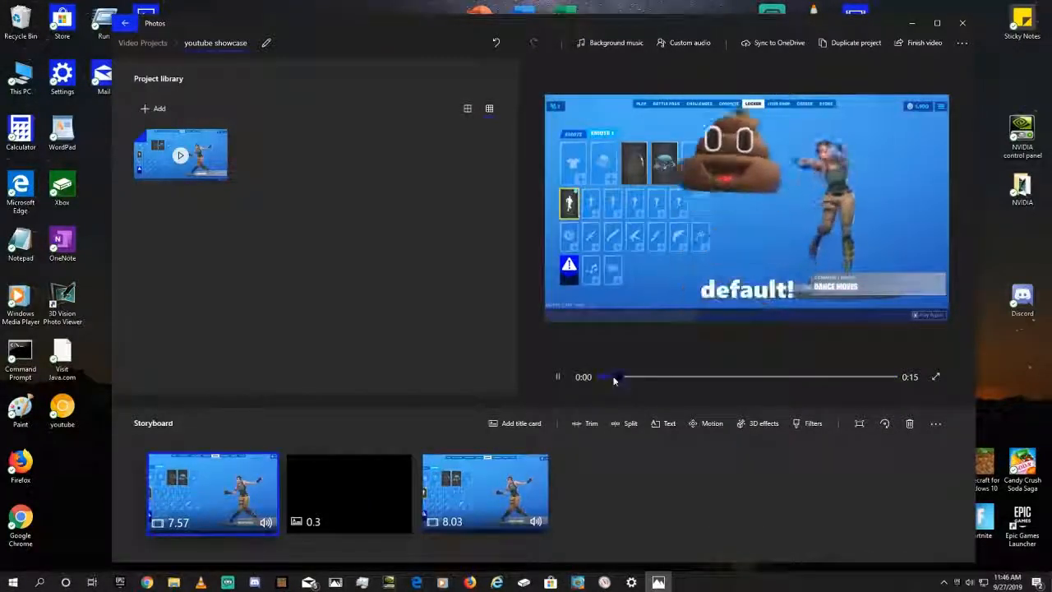
left_click(734, 375)
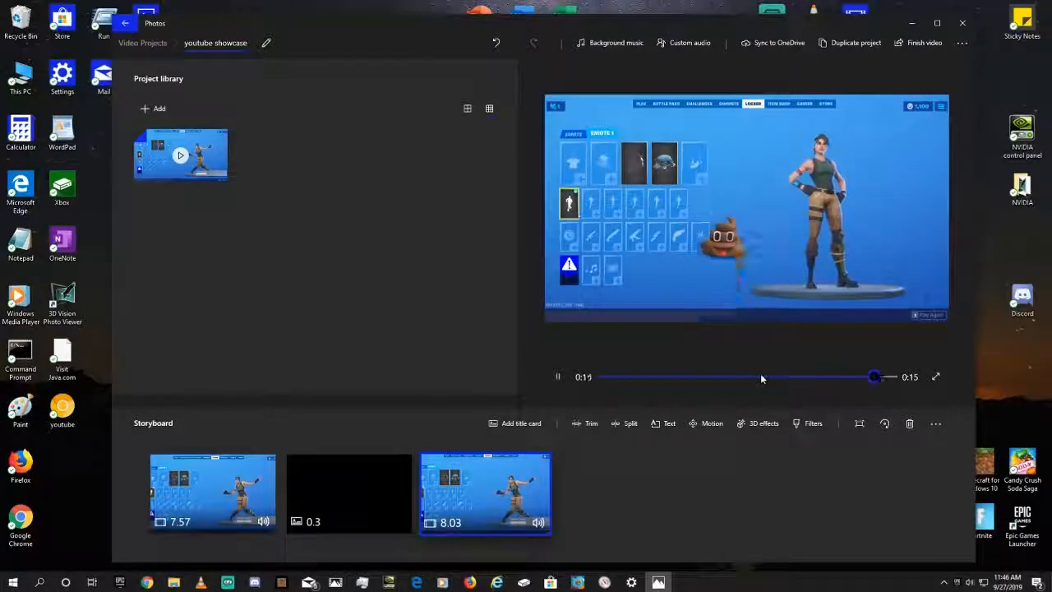
Apply the Inky filter to the last clip and preview it.
left_click(814, 430)
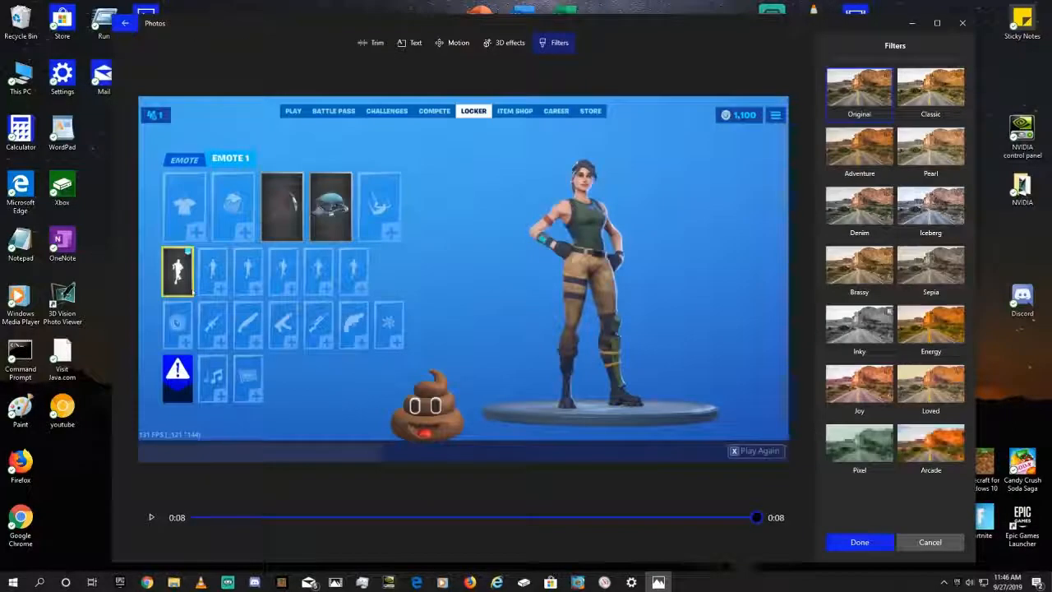
left_click(873, 322)
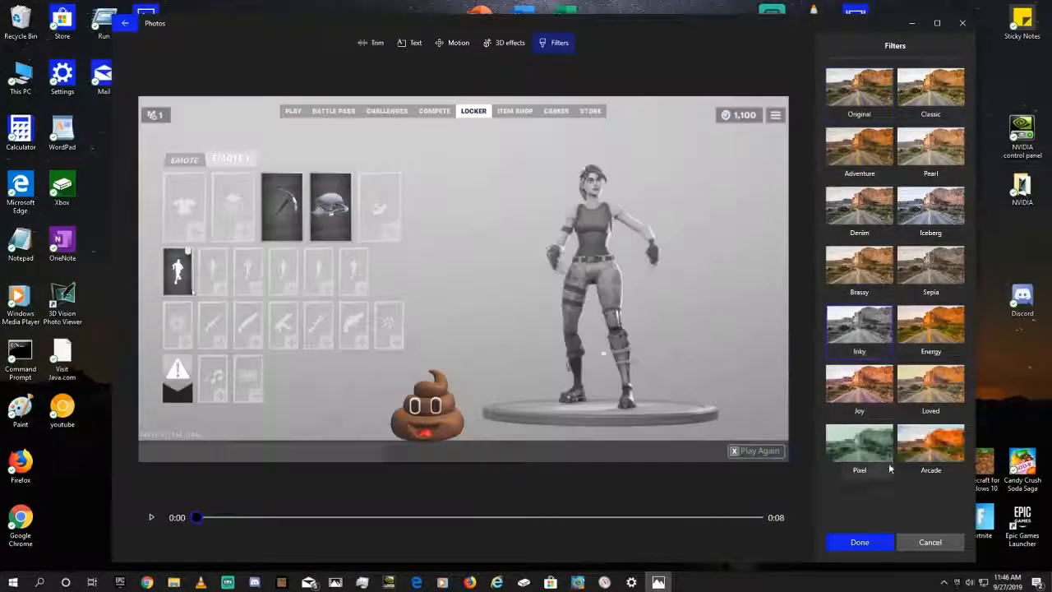
left_click(861, 542)
left_click(562, 379)
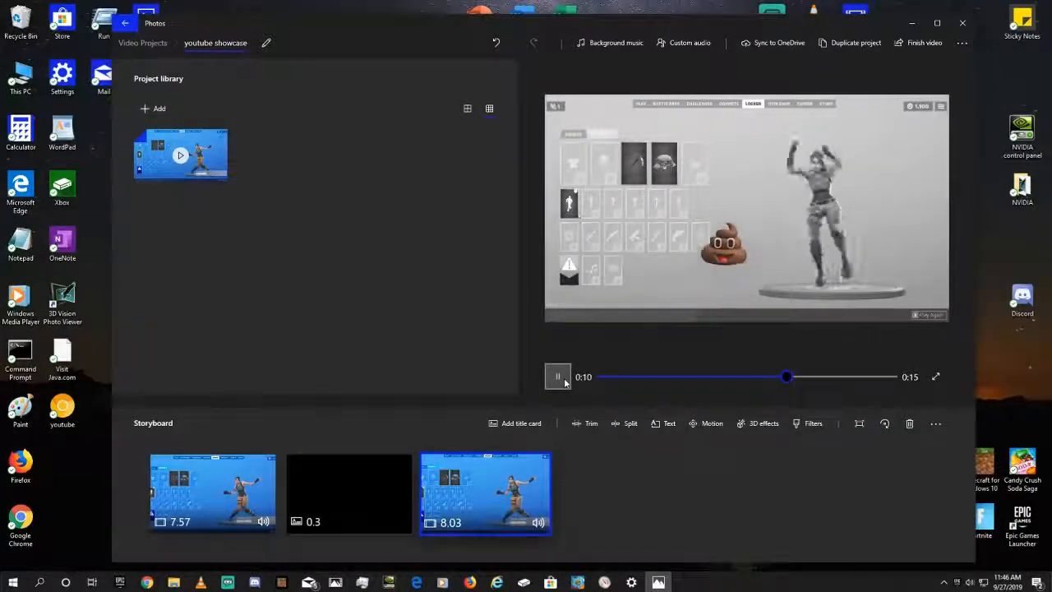
left_click(565, 382)
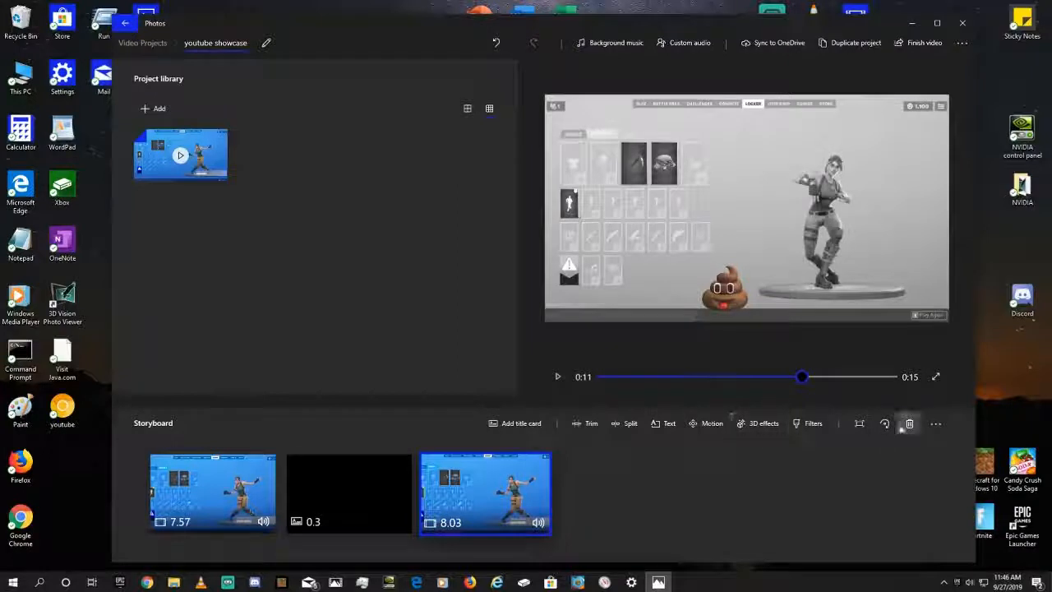
Mute the original sound of the last clip and the first clip.
left_click_drag(541, 526, 548, 516)
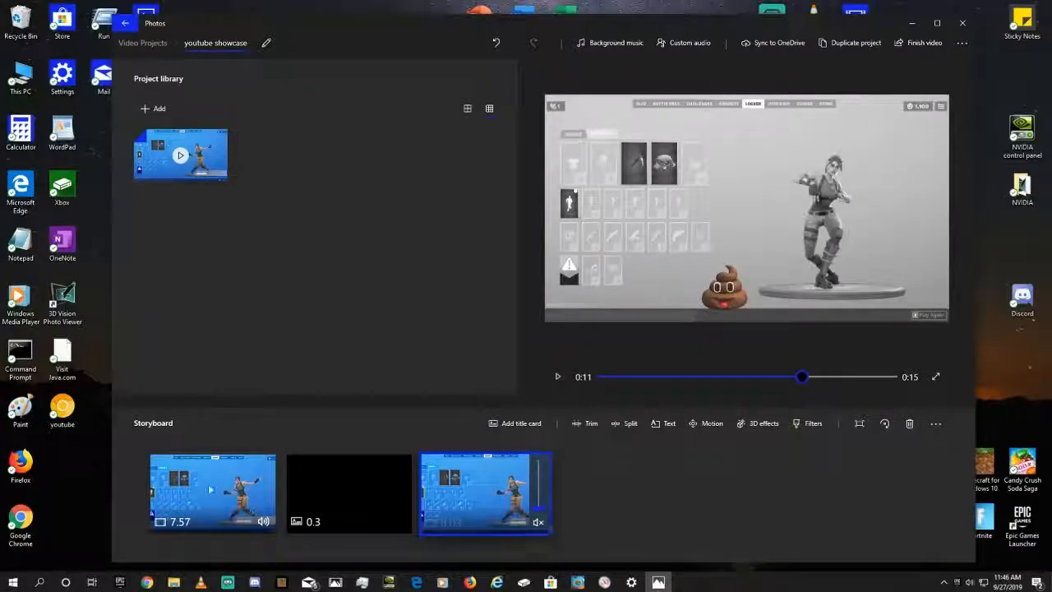
left_click(265, 523)
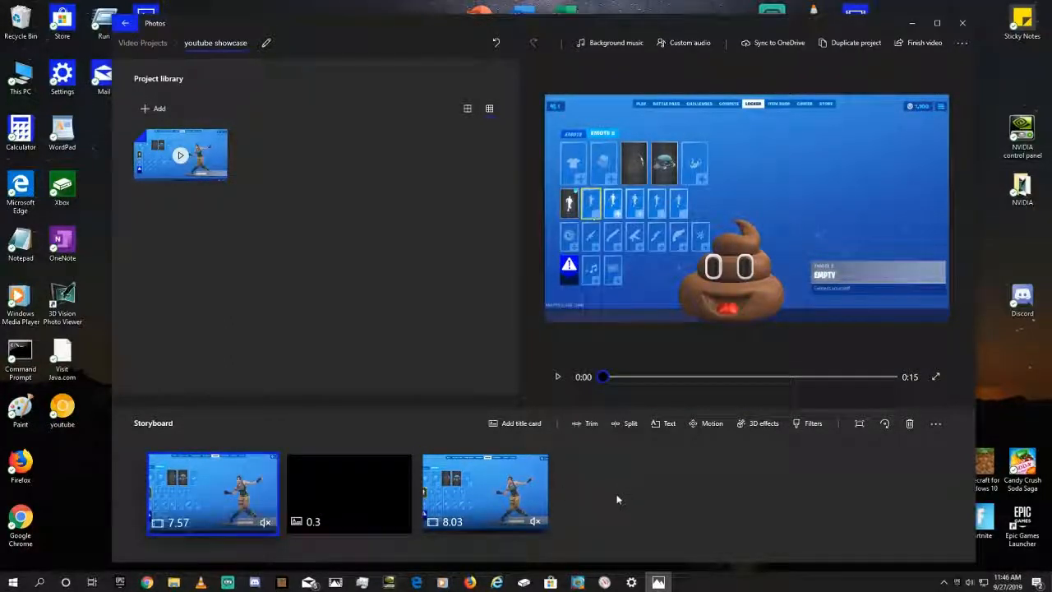
Add Sad Violin.mp3 from the Music folder as custom audio over the whole video.
left_click(689, 46)
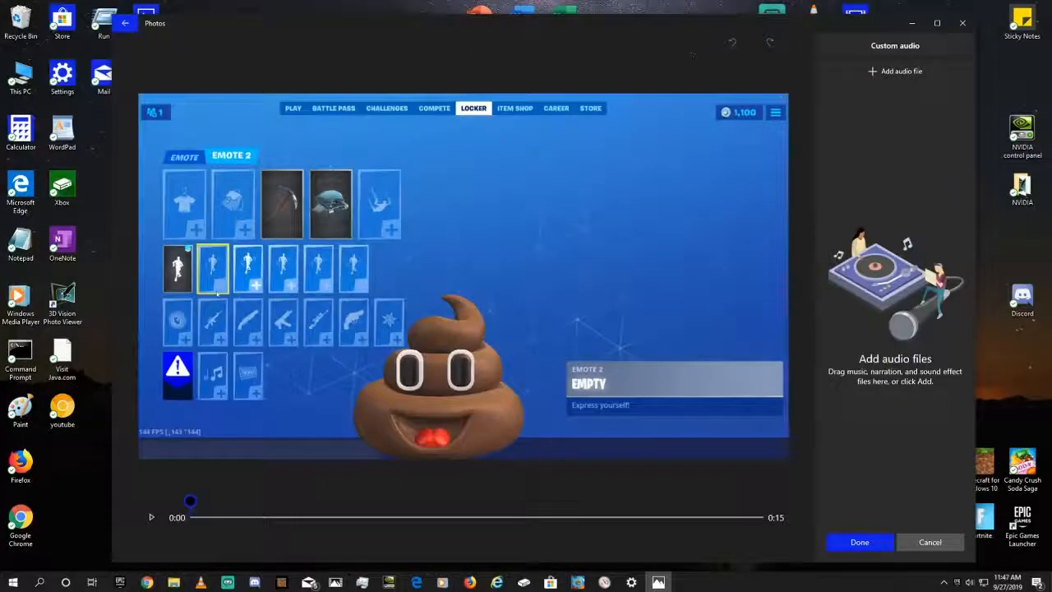
left_click(899, 72)
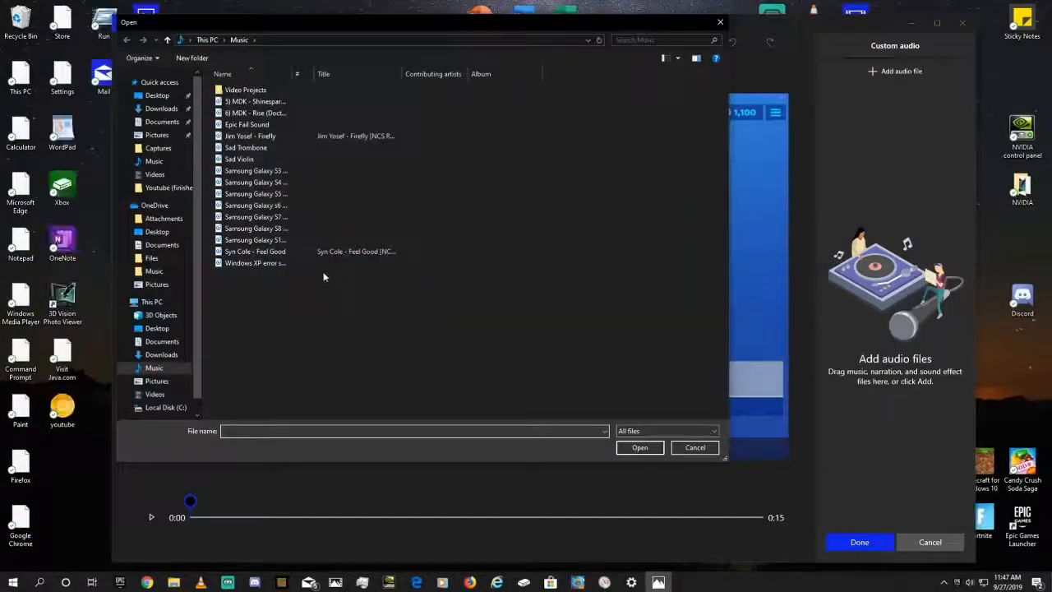
left_click(345, 159)
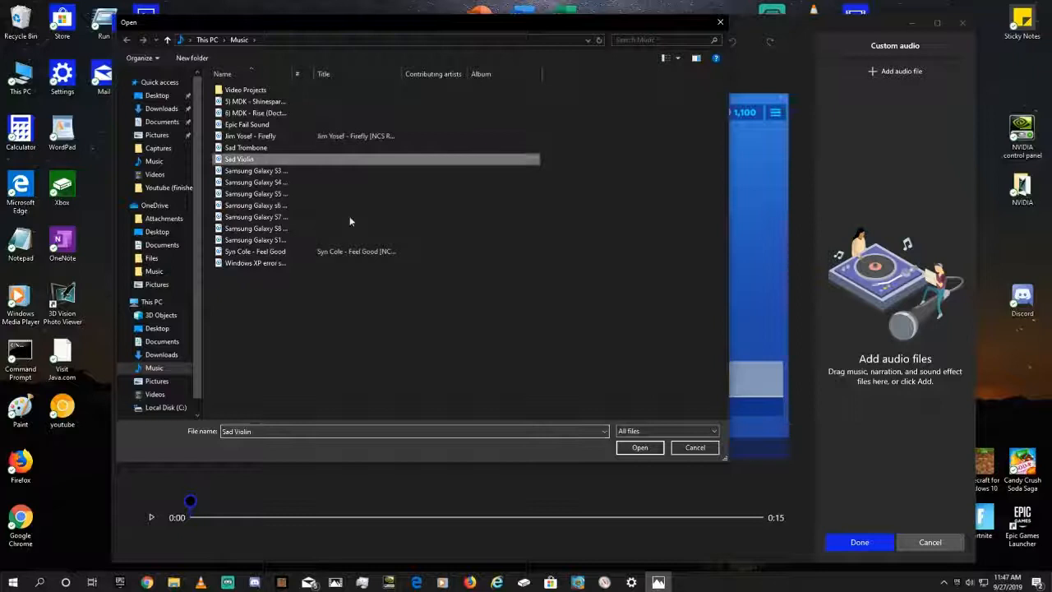
left_click(640, 447)
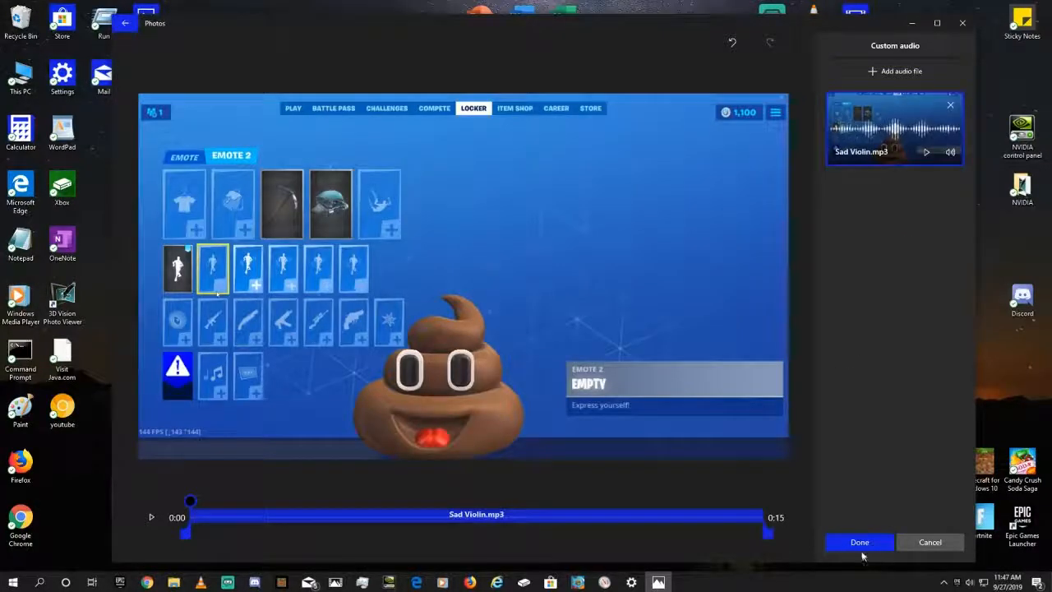
left_click(859, 544)
Play back the first and last clips to check the custom audio together with the caption, 3D effects and filter.
left_click(565, 380)
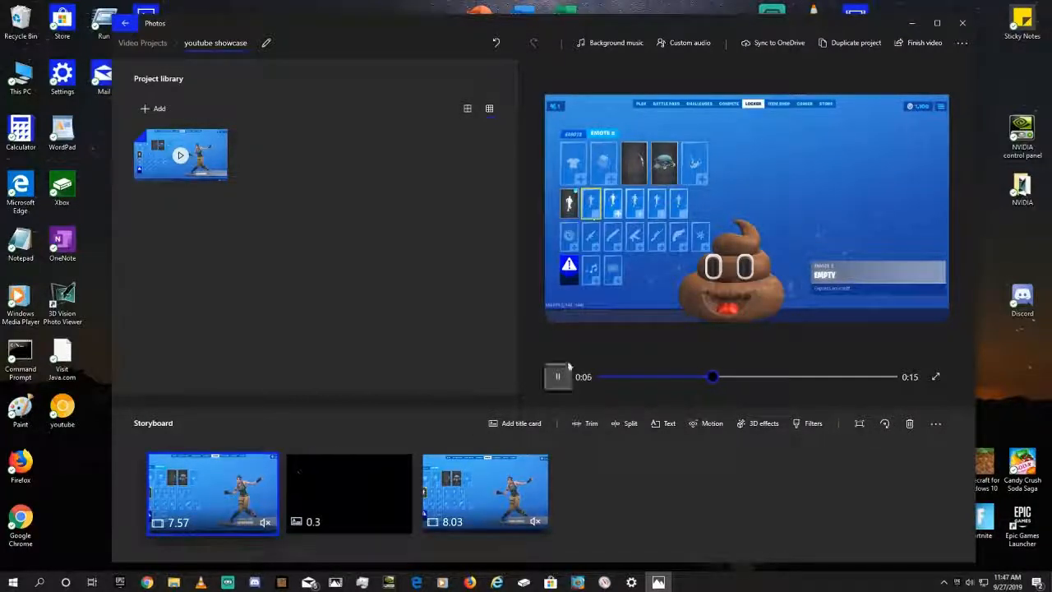
left_click(557, 376)
left_click_drag(669, 378, 598, 377)
left_click(557, 377)
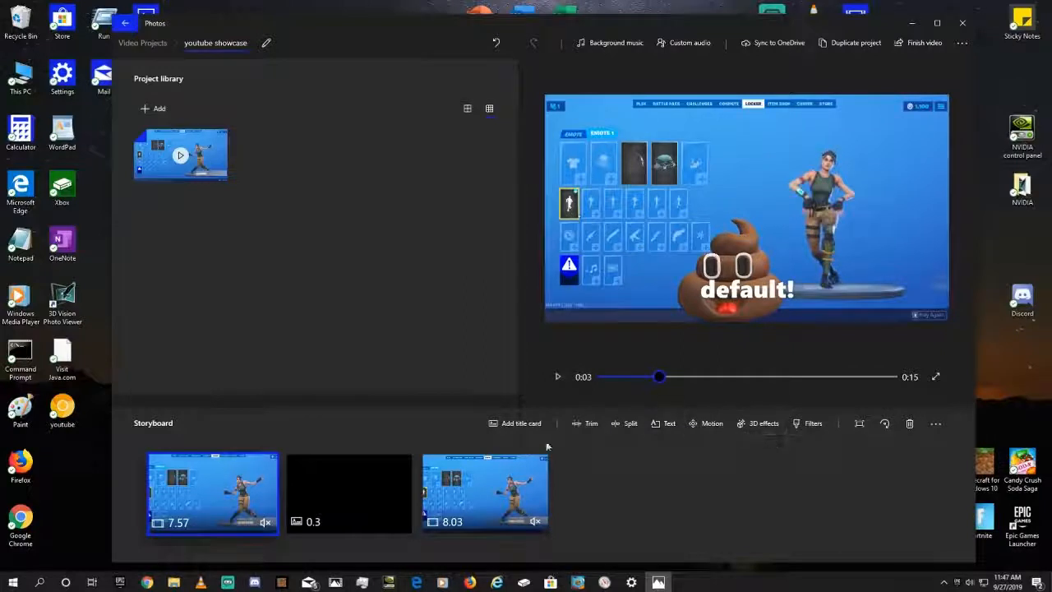
left_click(526, 475)
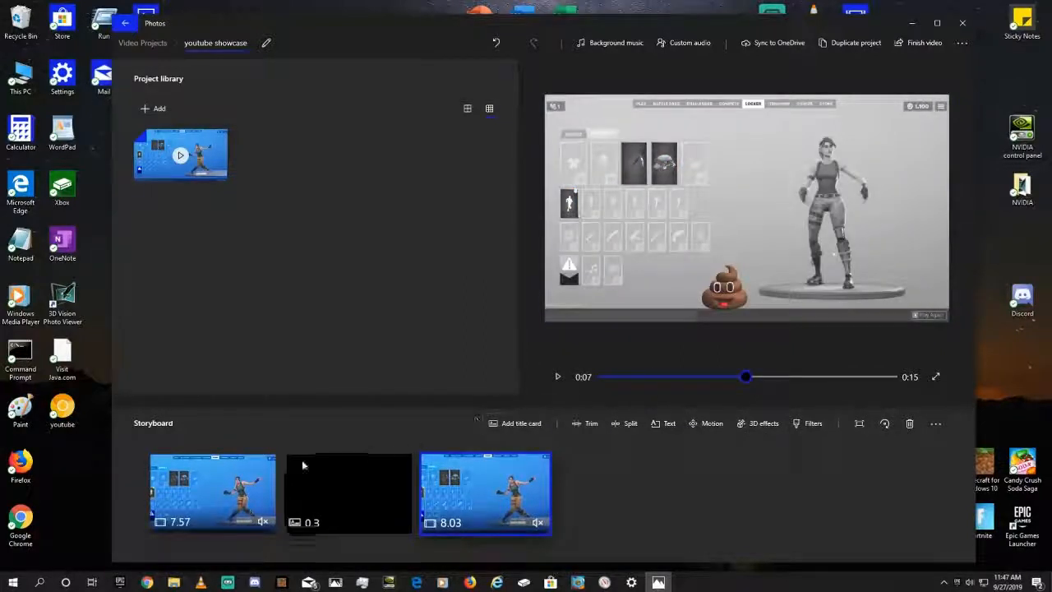
left_click(556, 375)
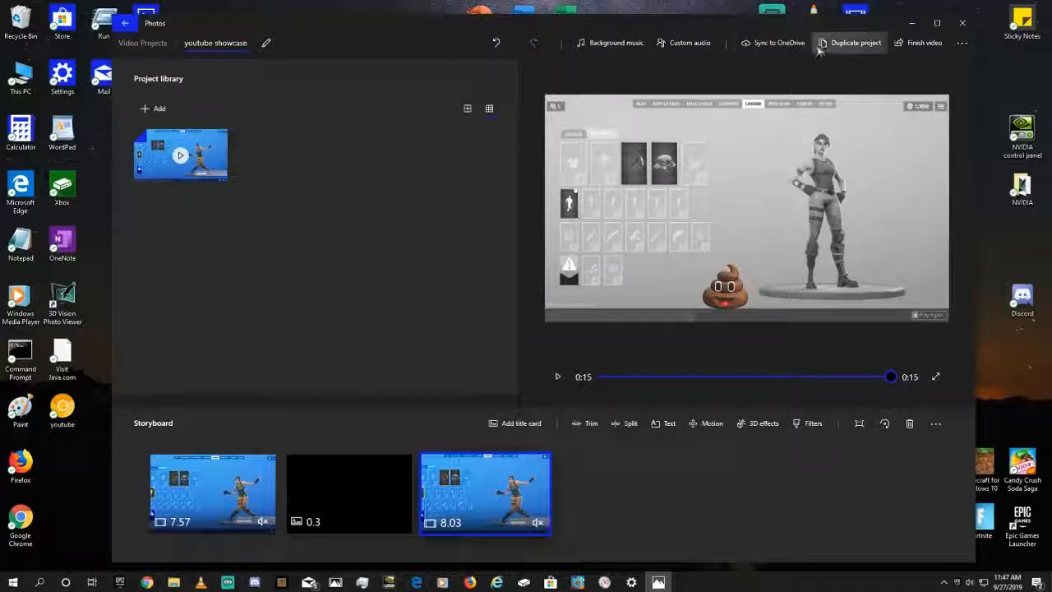
Apply the Zoom out center motion to the last clip and preview it.
left_click(705, 424)
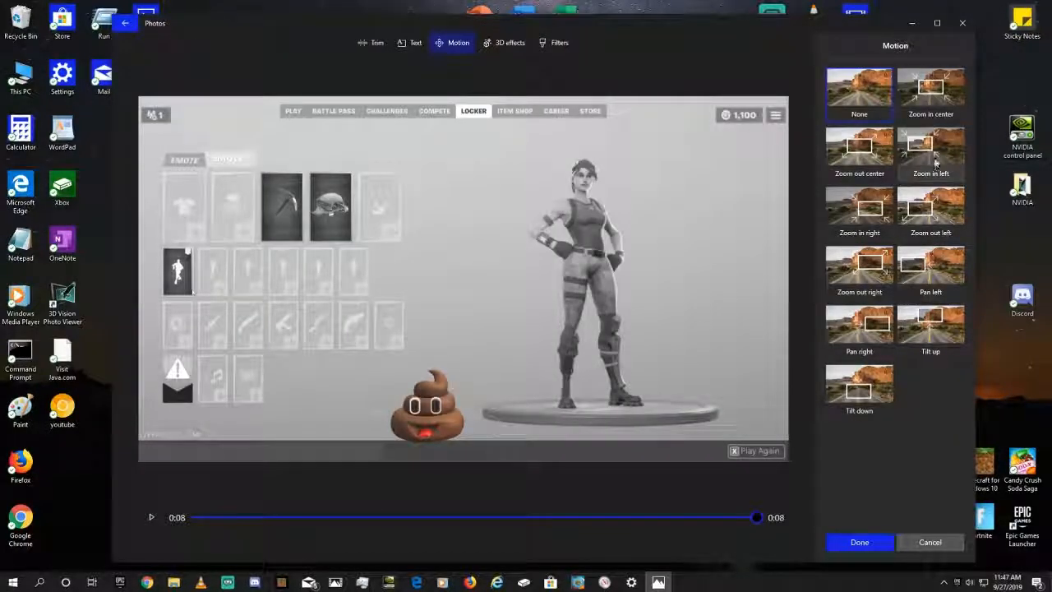
left_click(859, 150)
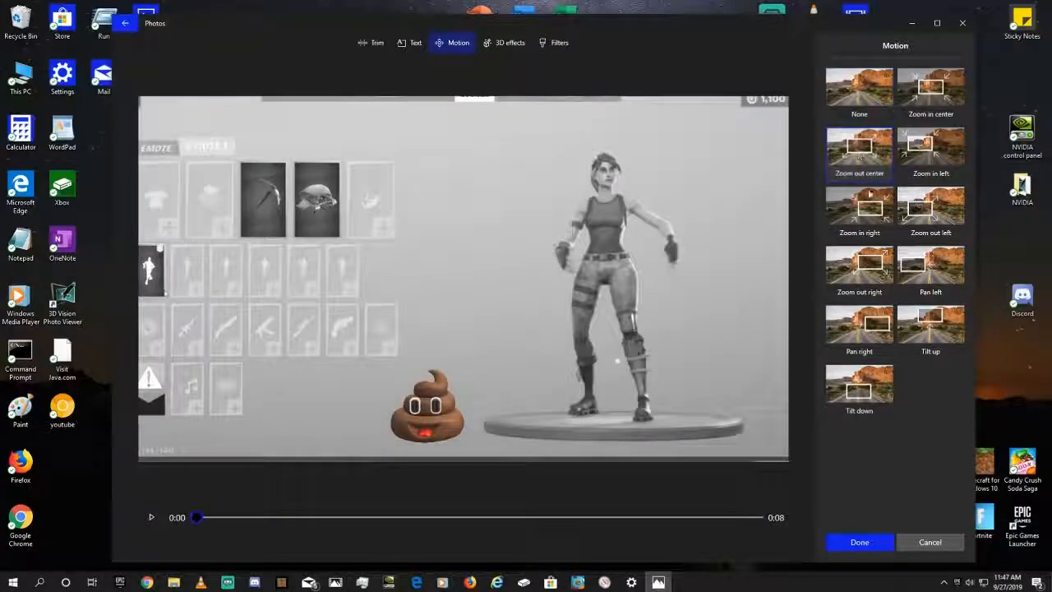
left_click(837, 546)
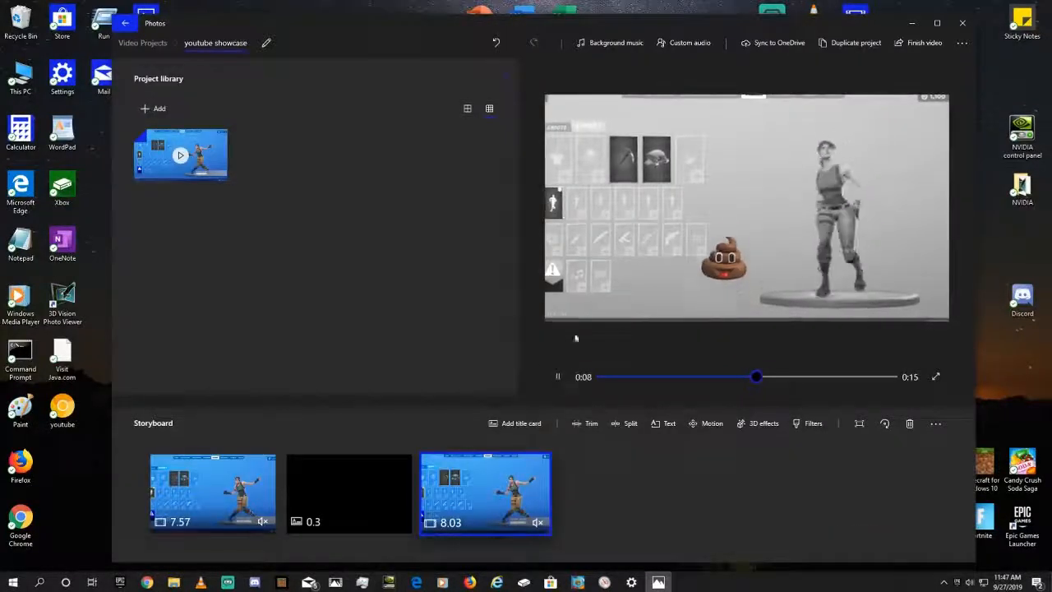
left_click(558, 376)
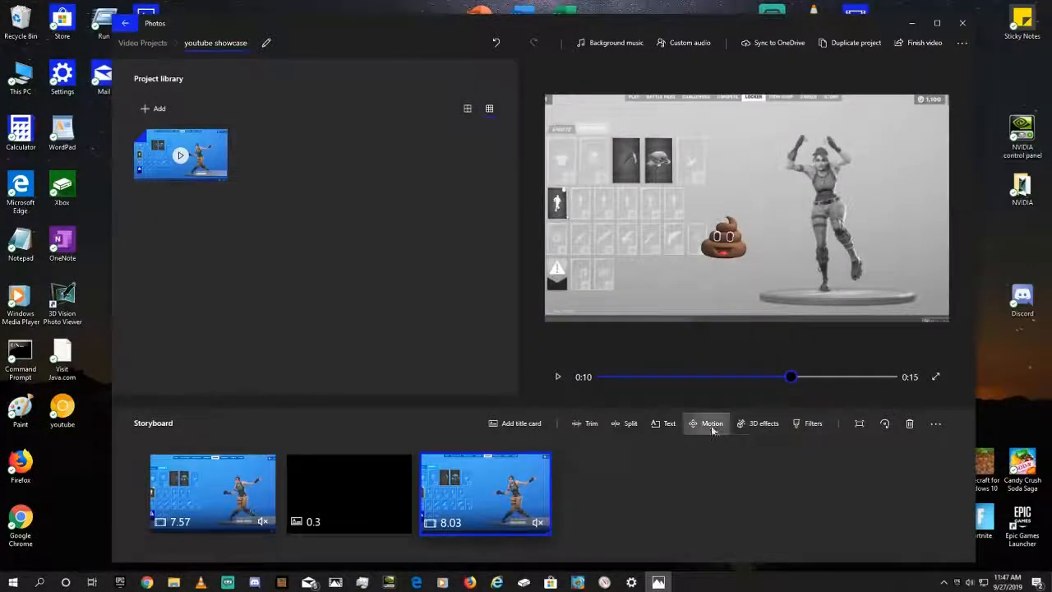
Set the last clip's motion to Zoom in center and play back the video to check it.
left_click(712, 424)
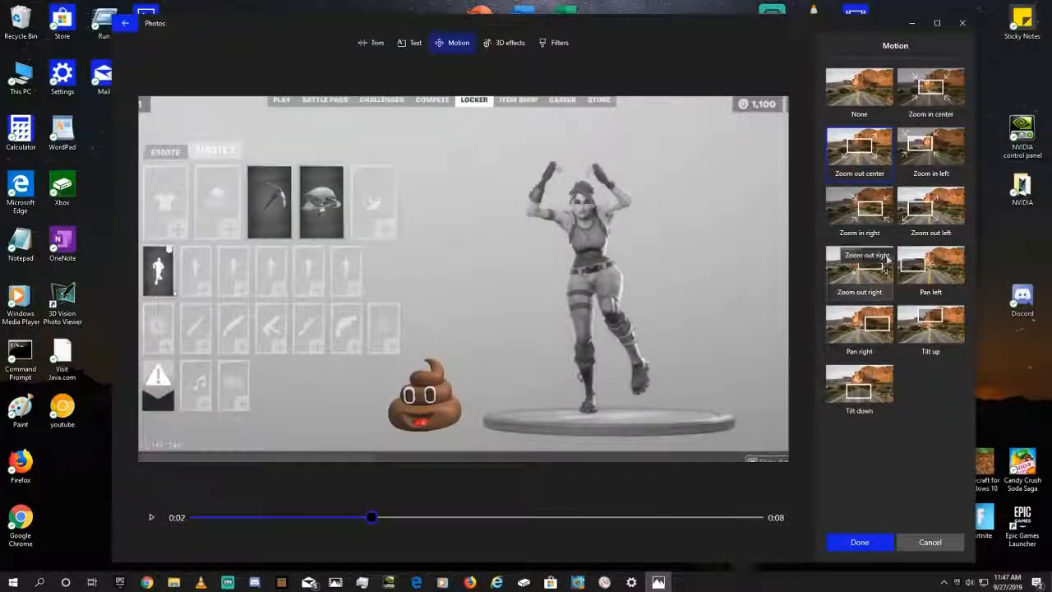
left_click(932, 100)
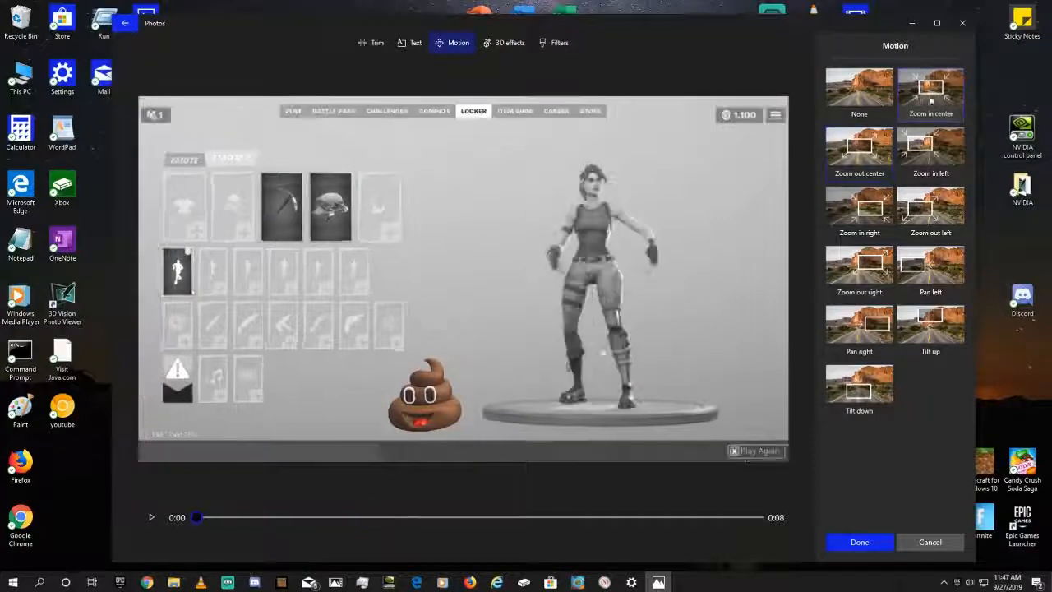
left_click(860, 542)
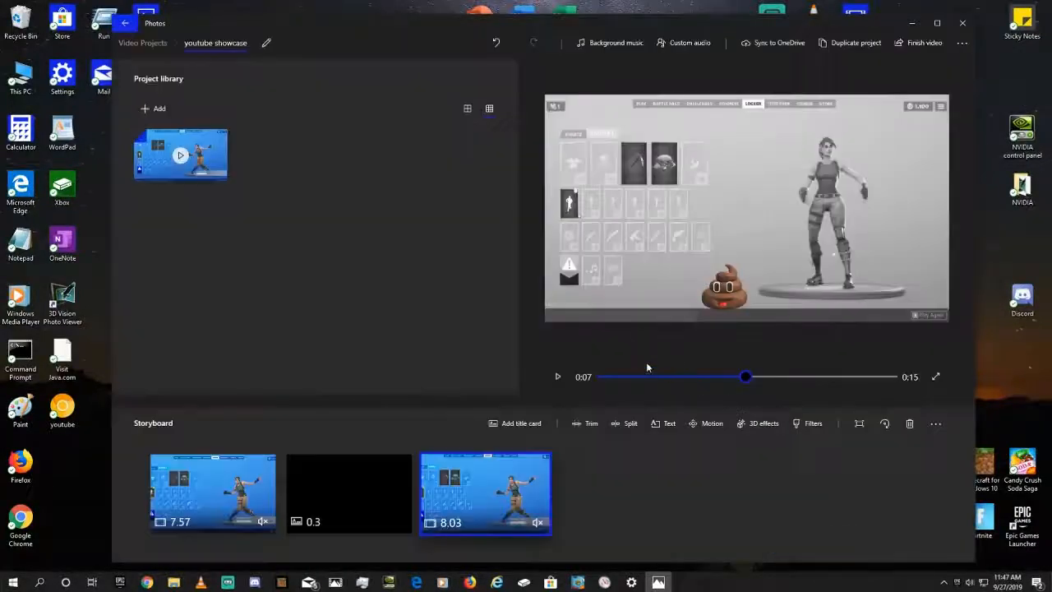
left_click(556, 378)
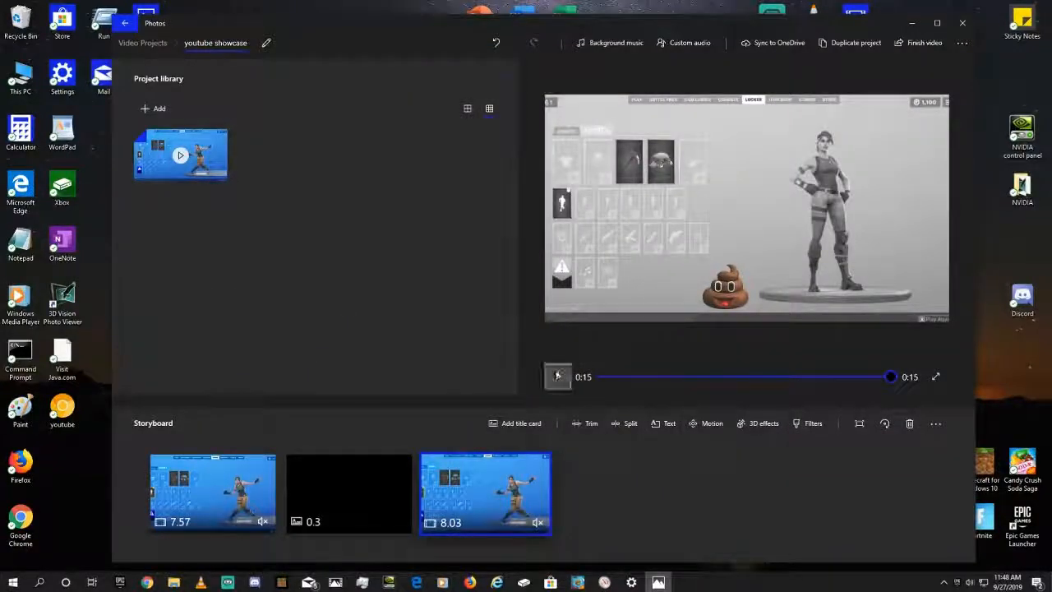
left_click(557, 376)
left_click(558, 377)
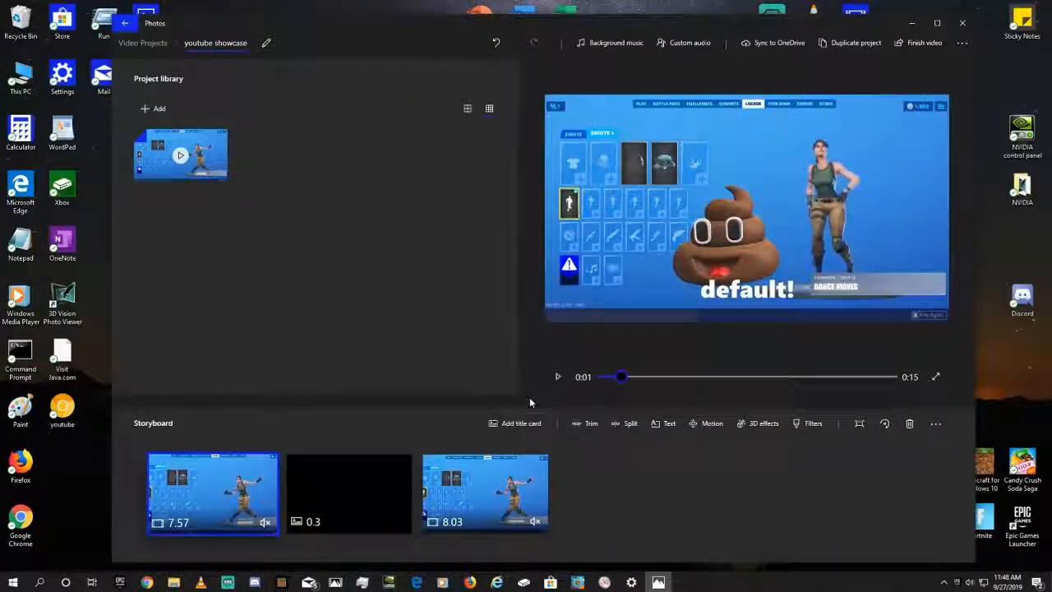
left_click(228, 582)
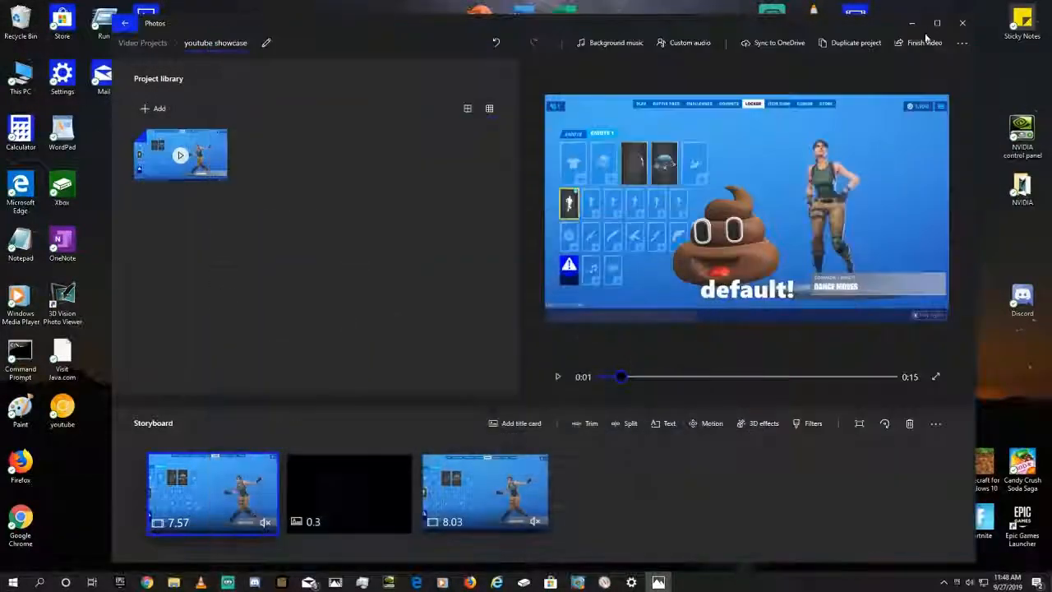
left_click(924, 33)
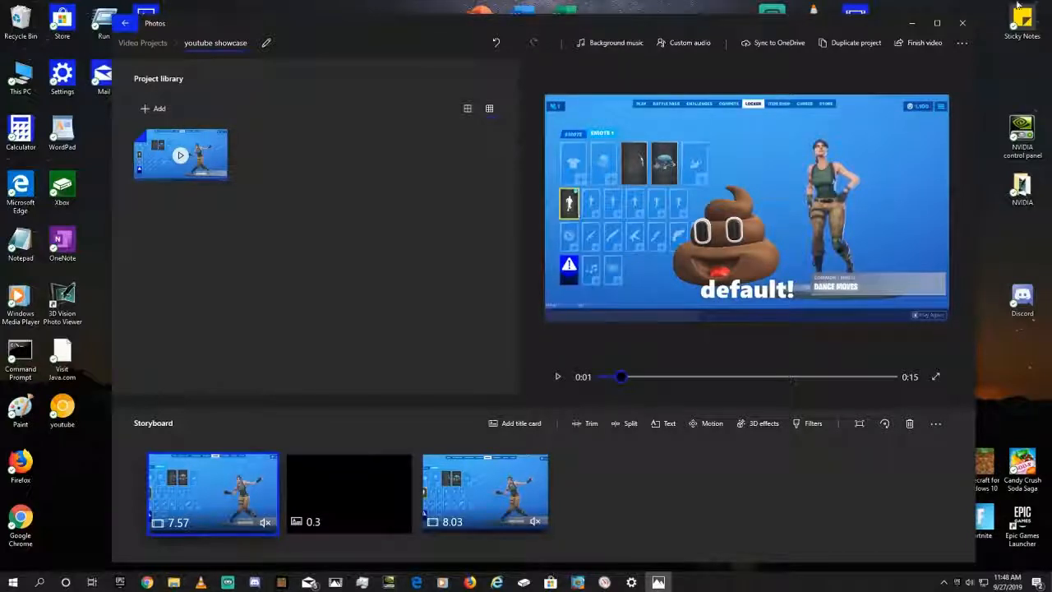
Review the video quality choices and extra encoding options for finishing the video, and close them without exporting.
left_click(928, 48)
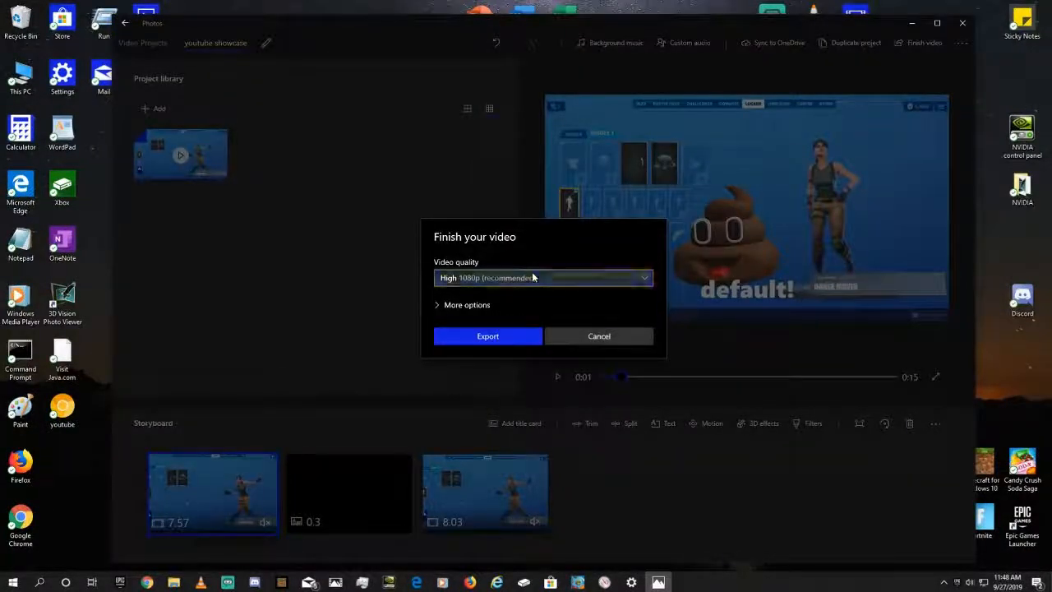
left_click(534, 278)
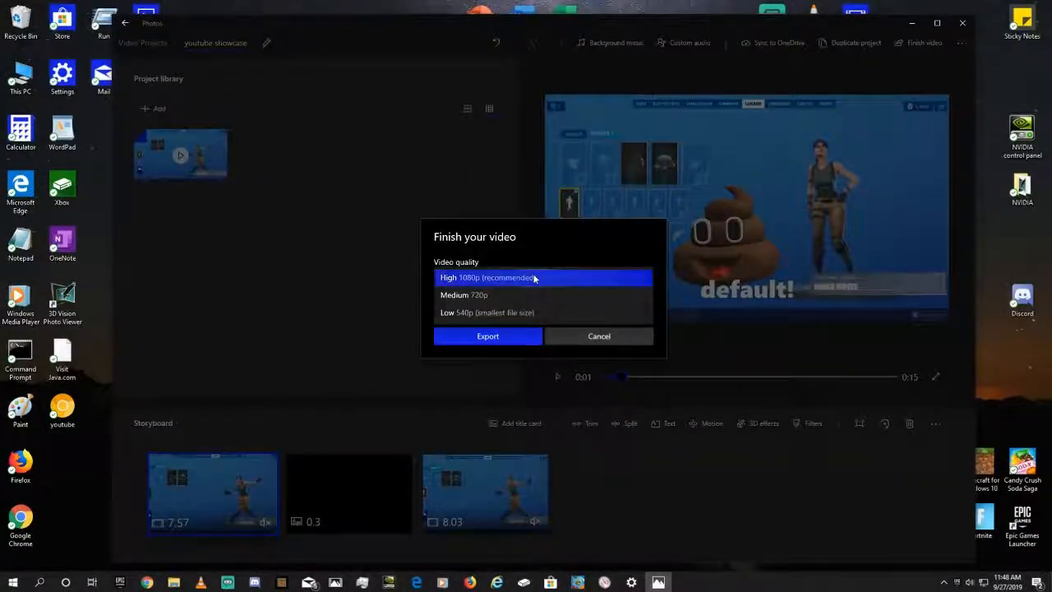
left_click(492, 286)
left_click(489, 301)
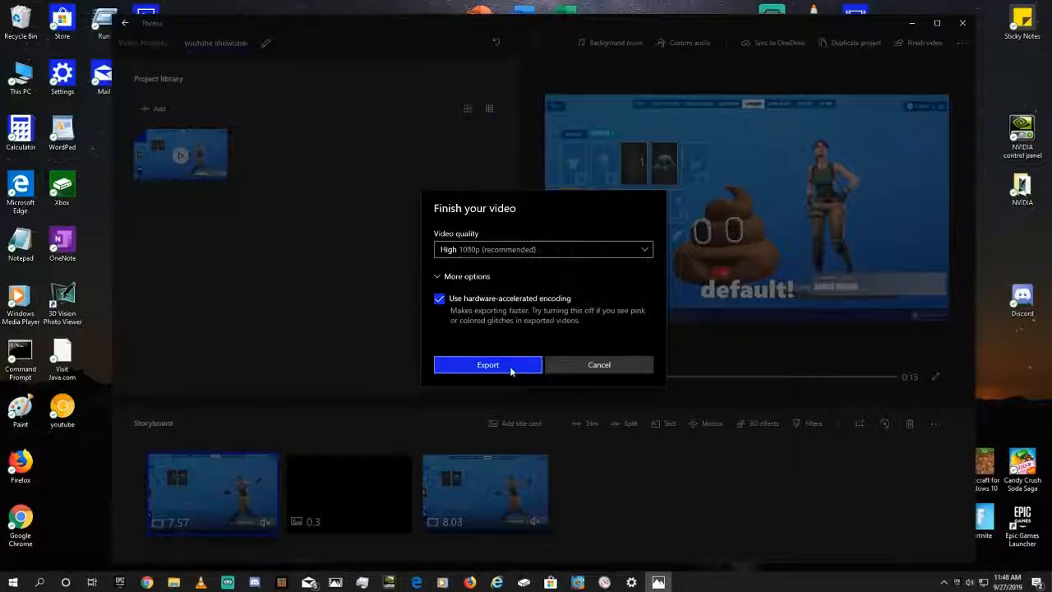
left_click(599, 365)
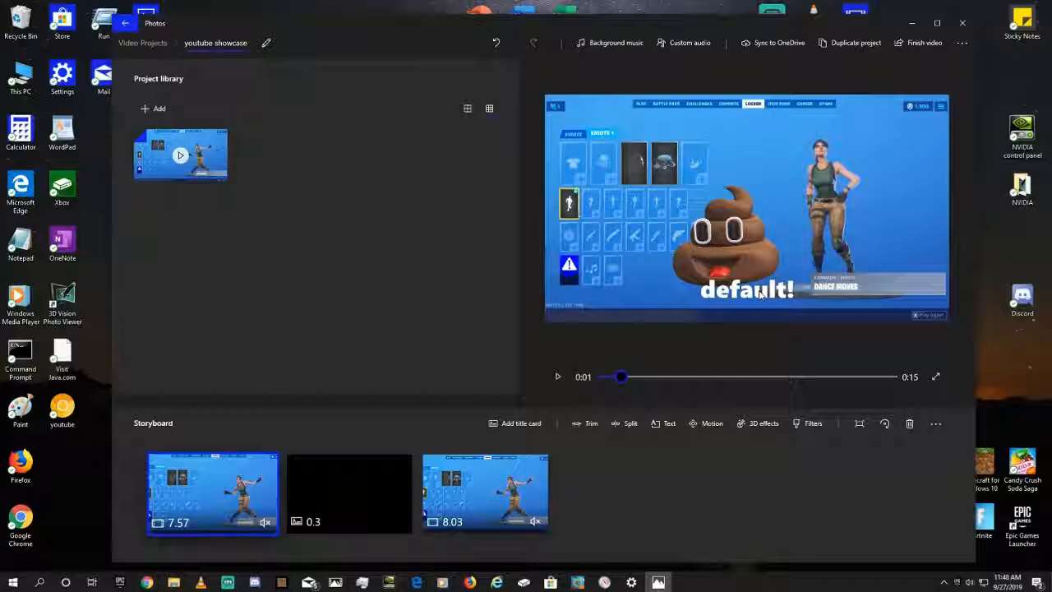
left_click(506, 429)
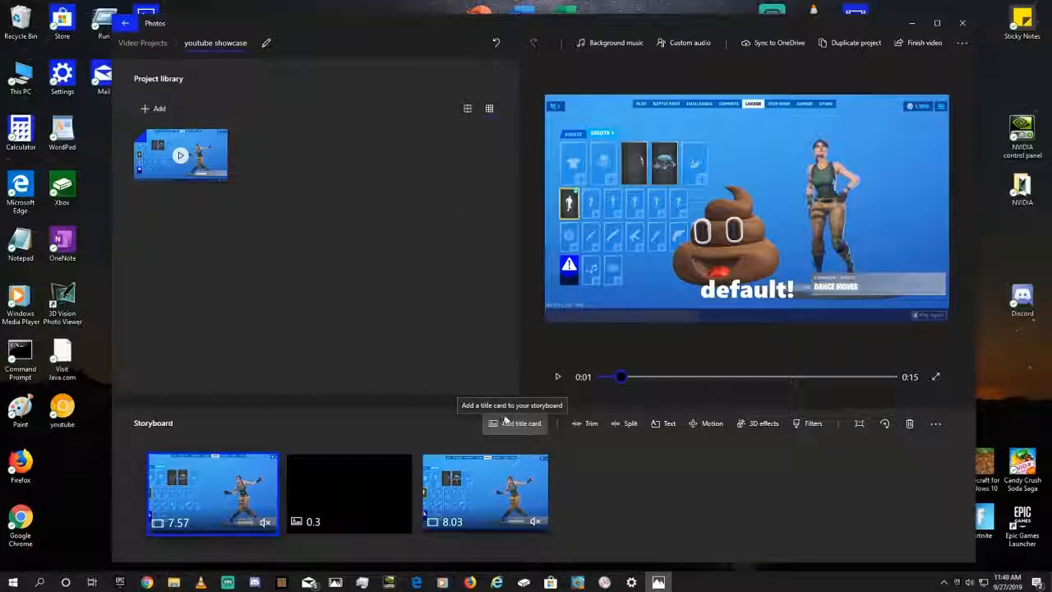
left_click(329, 492)
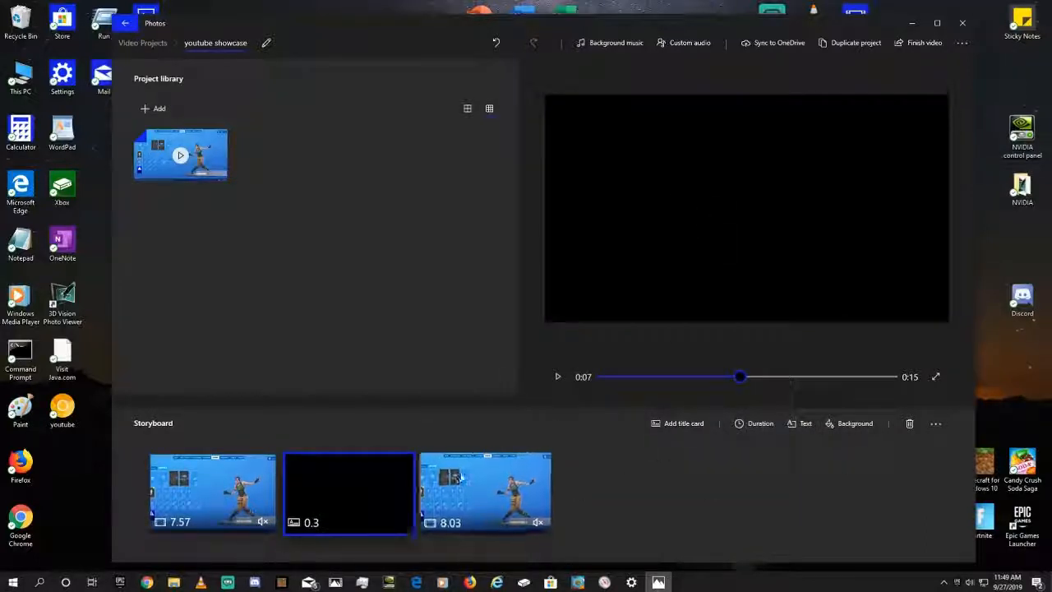
left_click(456, 493)
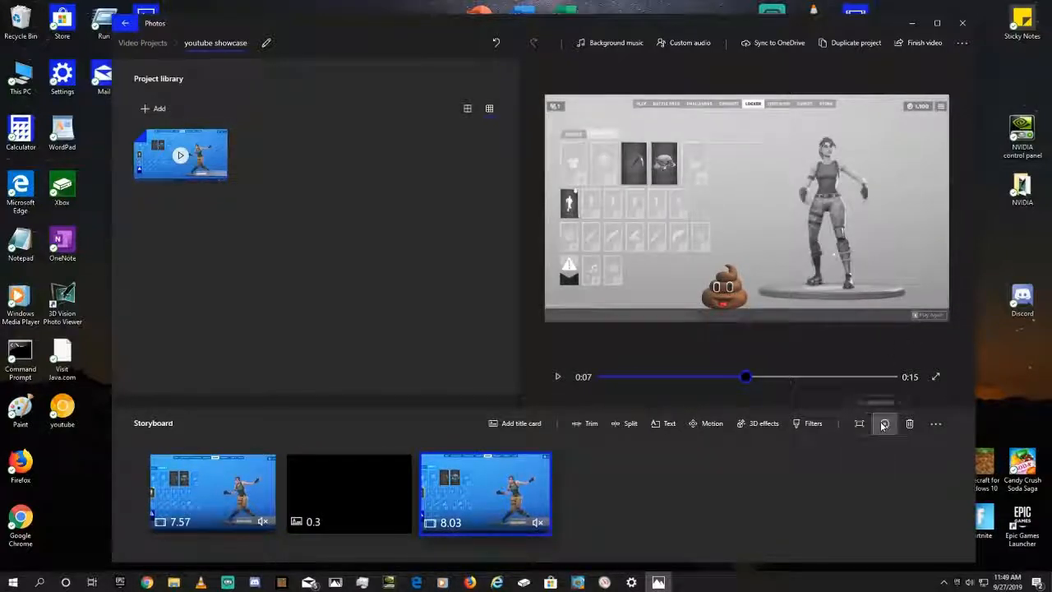
left_click(941, 425)
left_click(810, 536)
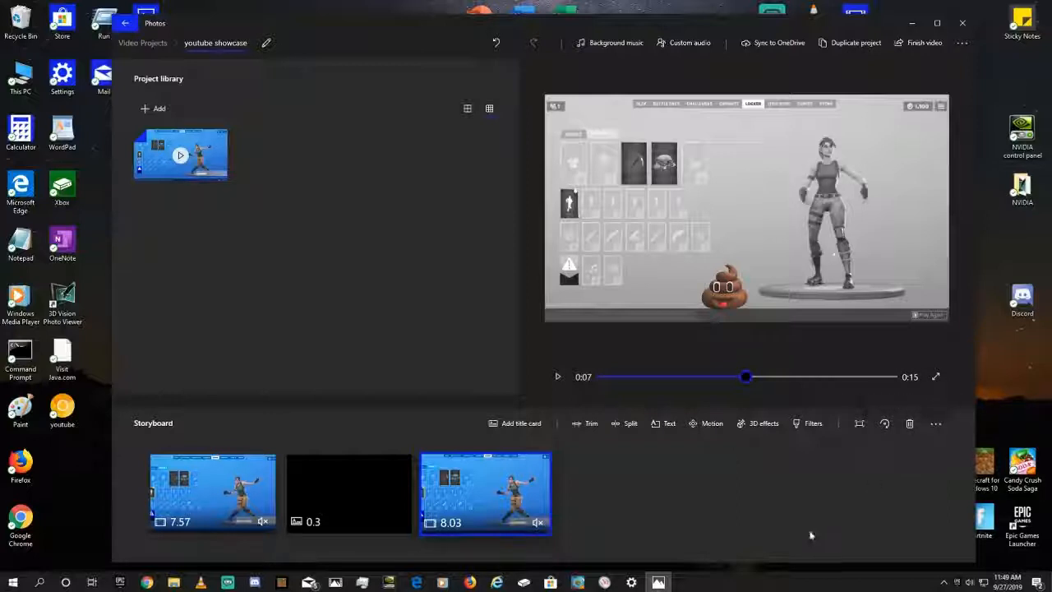